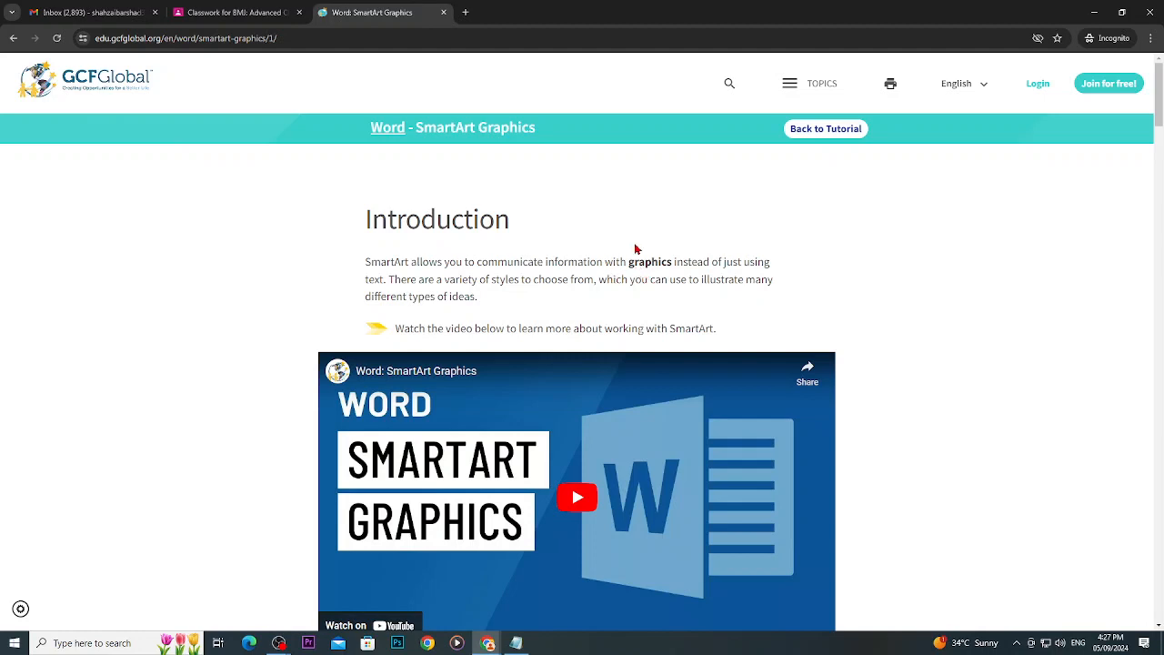
# Read the tutorial's introduction and the instructions for inserting a SmartArt graphic.
pyautogui.scroll(-2, 609, 321)
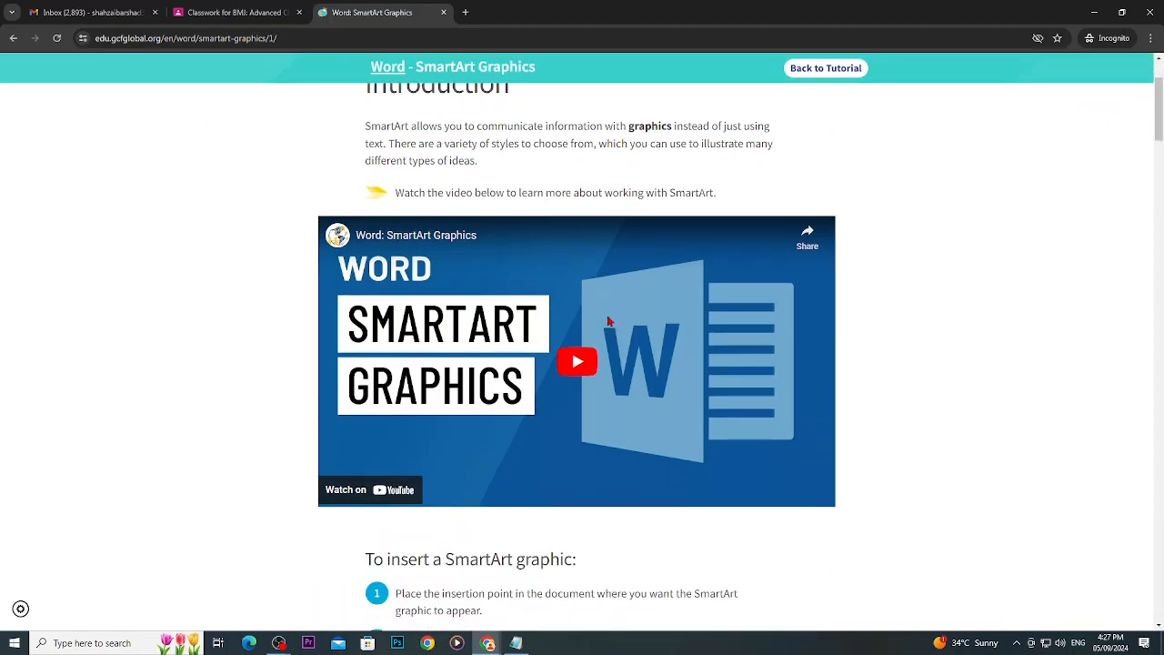
pyautogui.scroll(-3, 609, 322)
pyautogui.scroll(-3, 468, 416)
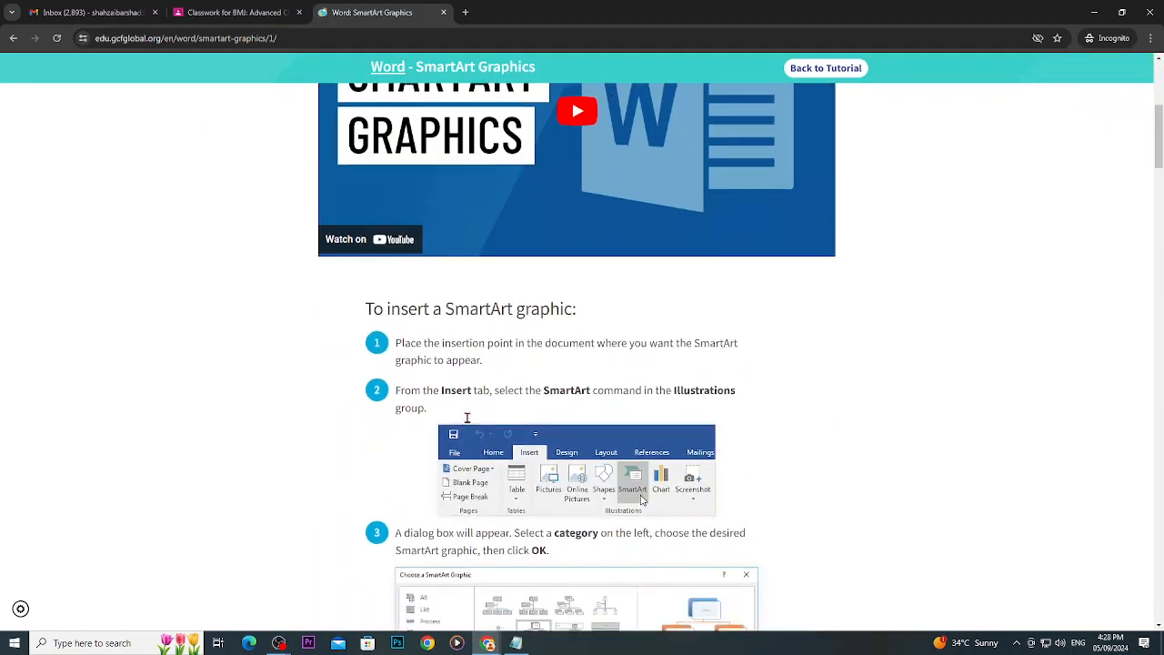
pyautogui.scroll(2, 470, 422)
pyautogui.scroll(5, 469, 423)
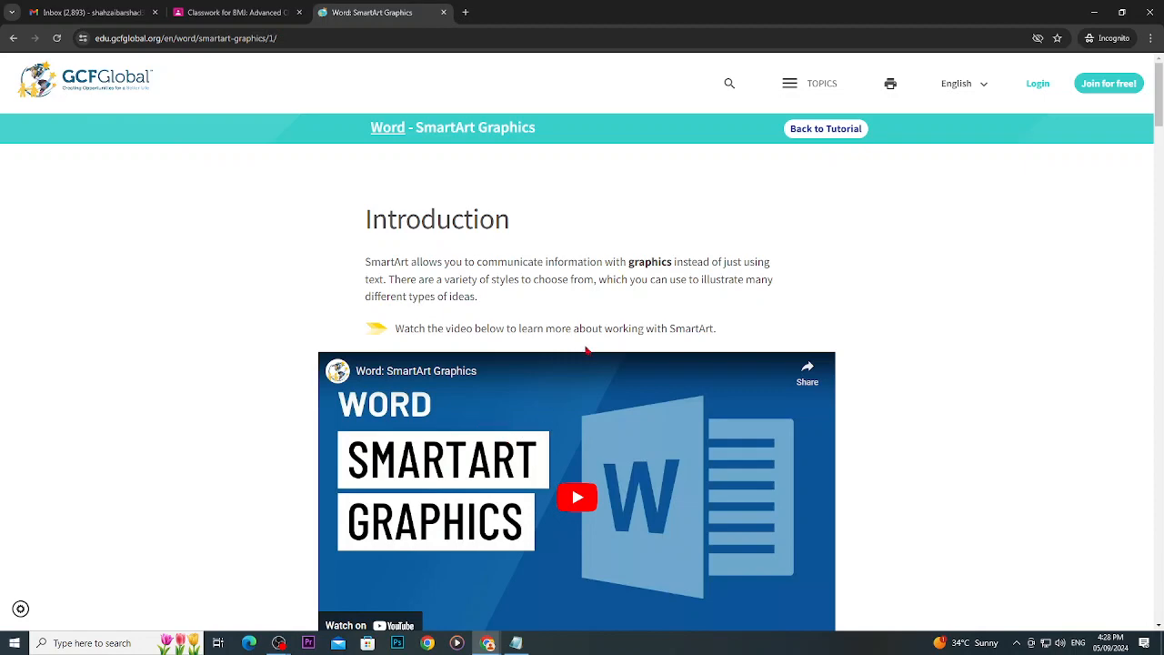
pyautogui.scroll(-2, 587, 351)
pyautogui.scroll(-2, 586, 374)
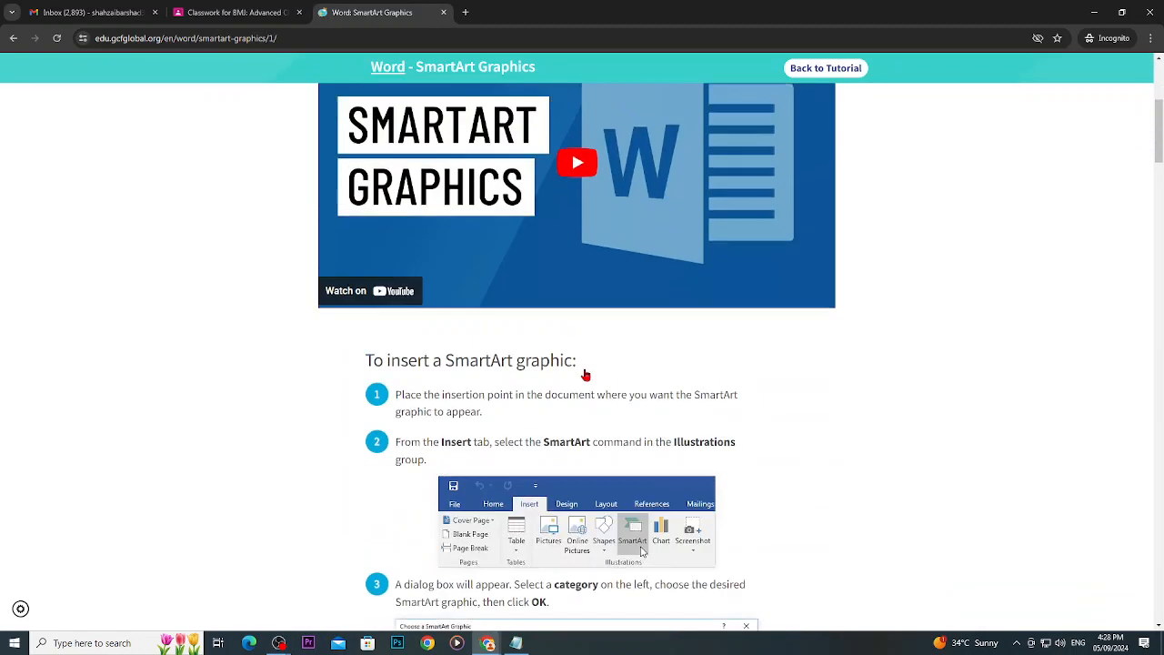
pyautogui.scroll(-1, 586, 374)
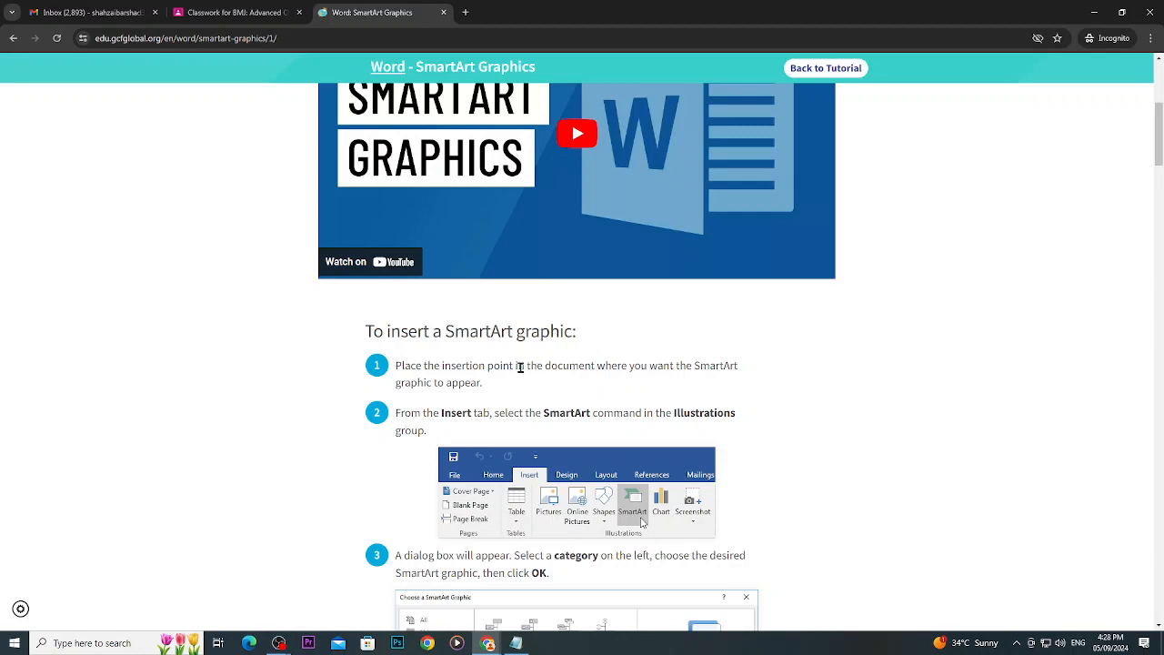
pyautogui.scroll(-2, 423, 406)
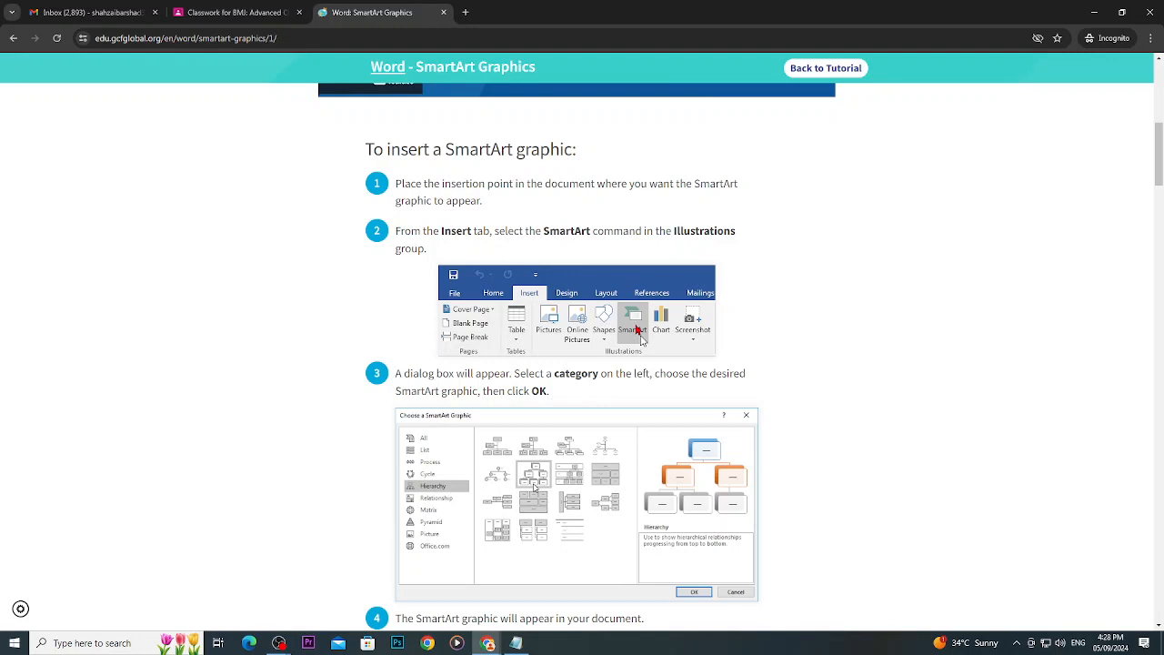
pyautogui.scroll(-2, 639, 431)
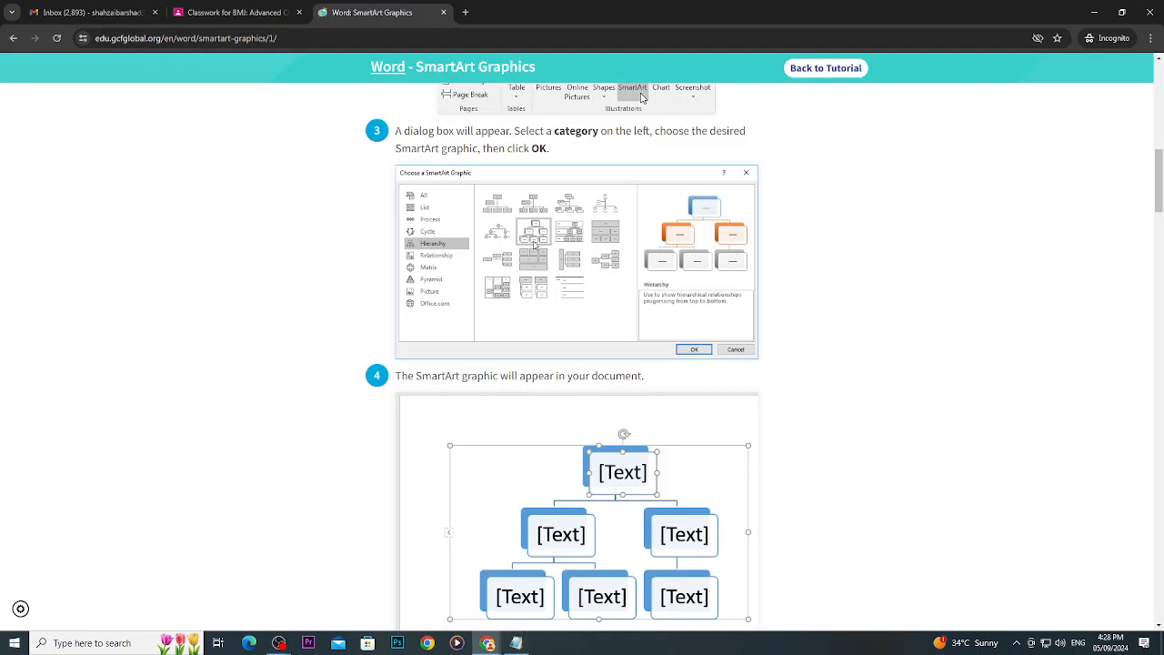
# Launch Word by running winword, dismiss the licence notice and create a blank document.
pyautogui.press('super+r')
pyautogui.write('win')
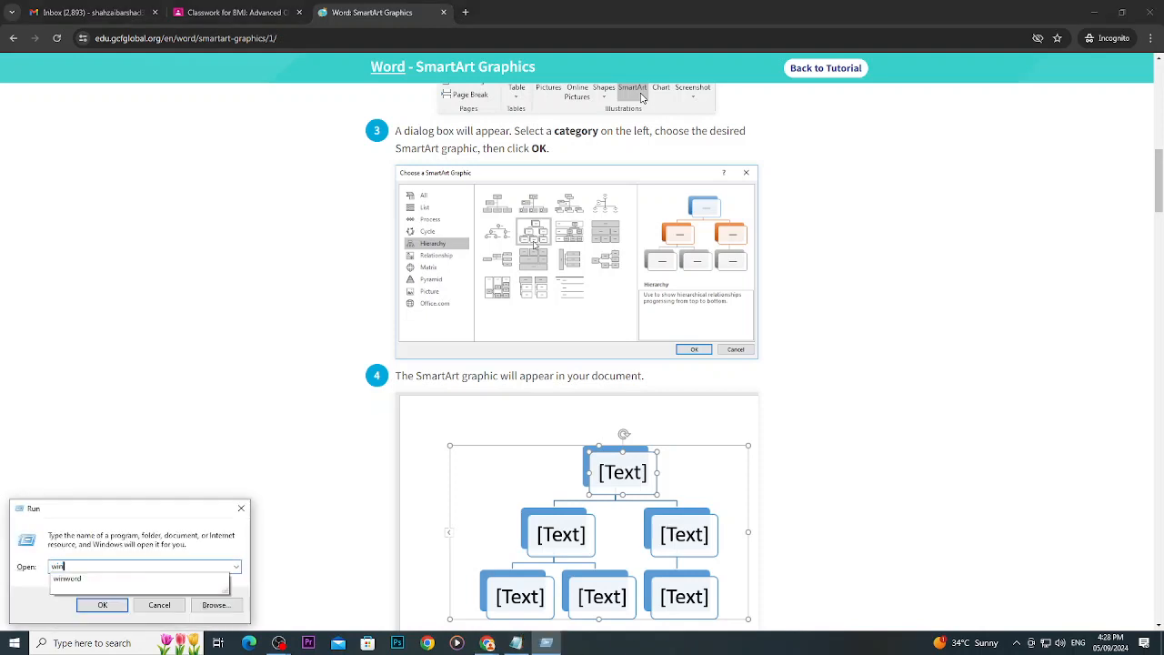
pyautogui.write('word')
pyautogui.press('Return')
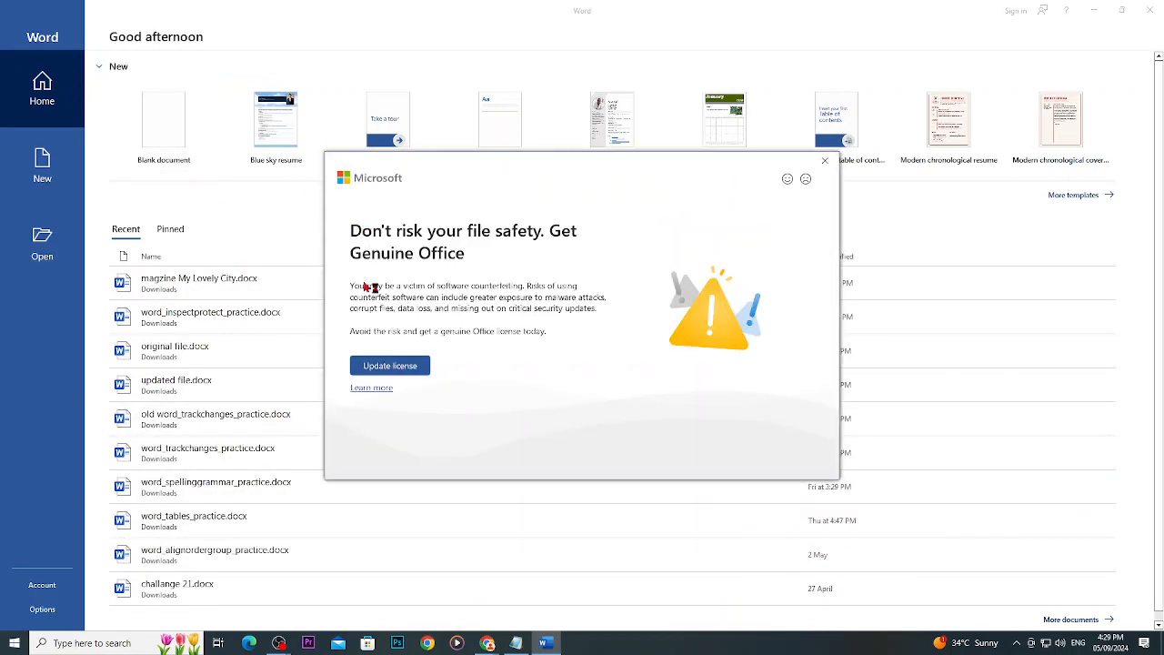
pyautogui.click(825, 160)
pyautogui.click(194, 121)
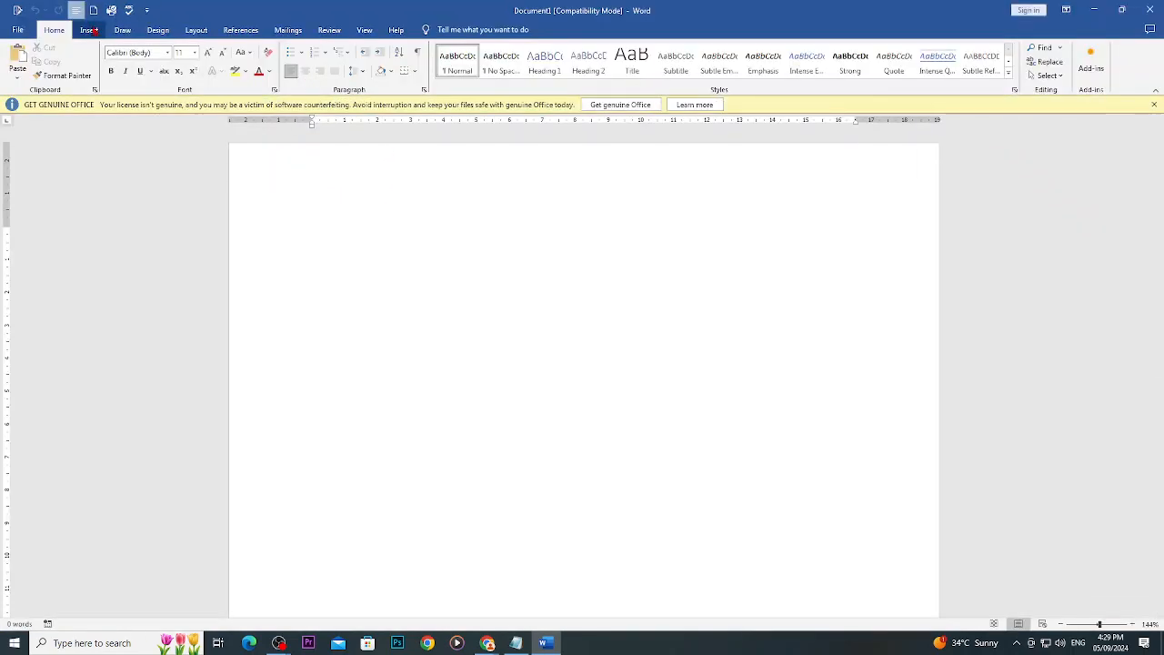
# Start inserting a SmartArt graphic, browse the available graphic categories and settle on Hierarchy.
pyautogui.click(88, 30)
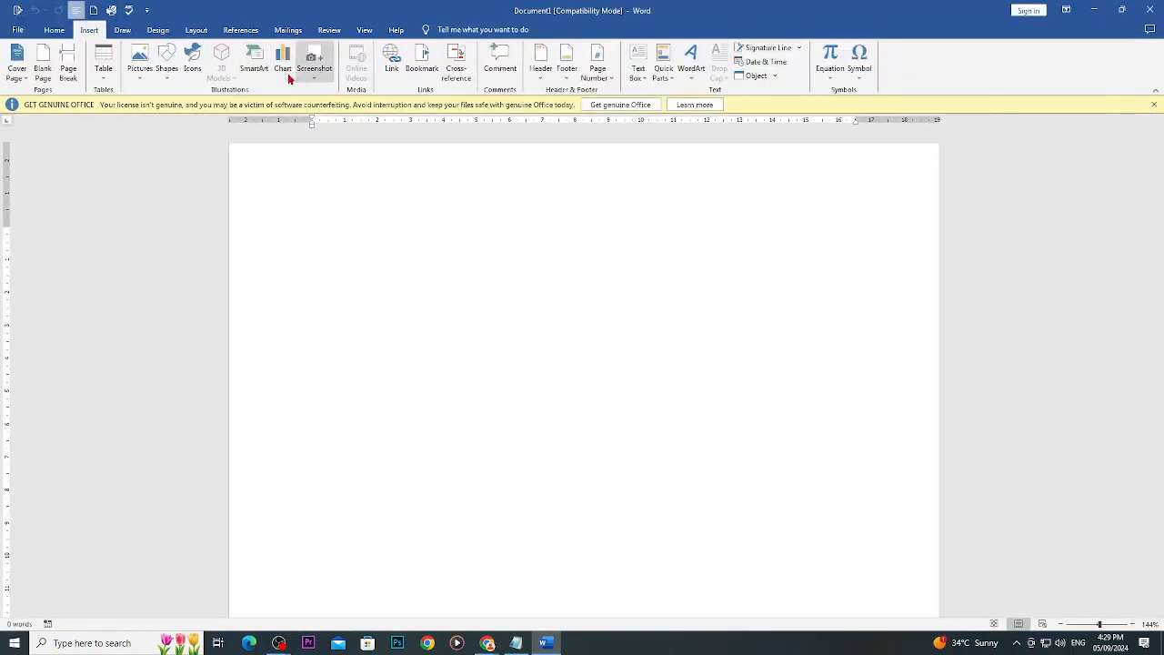
pyautogui.click(255, 67)
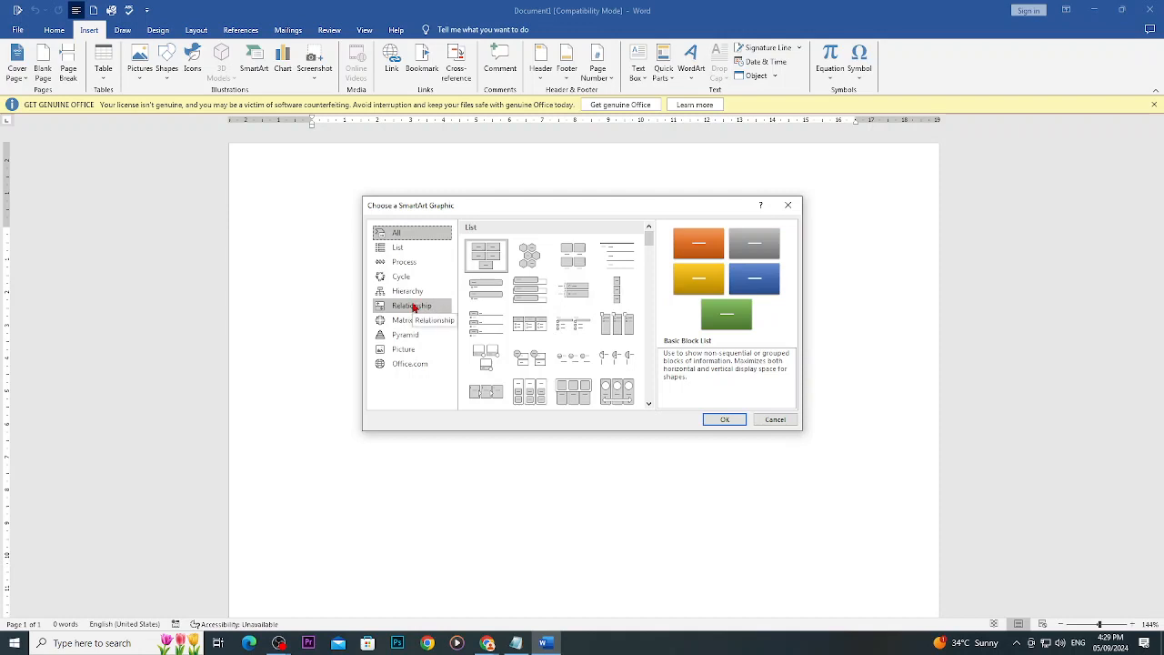
pyautogui.click(398, 252)
pyautogui.click(403, 262)
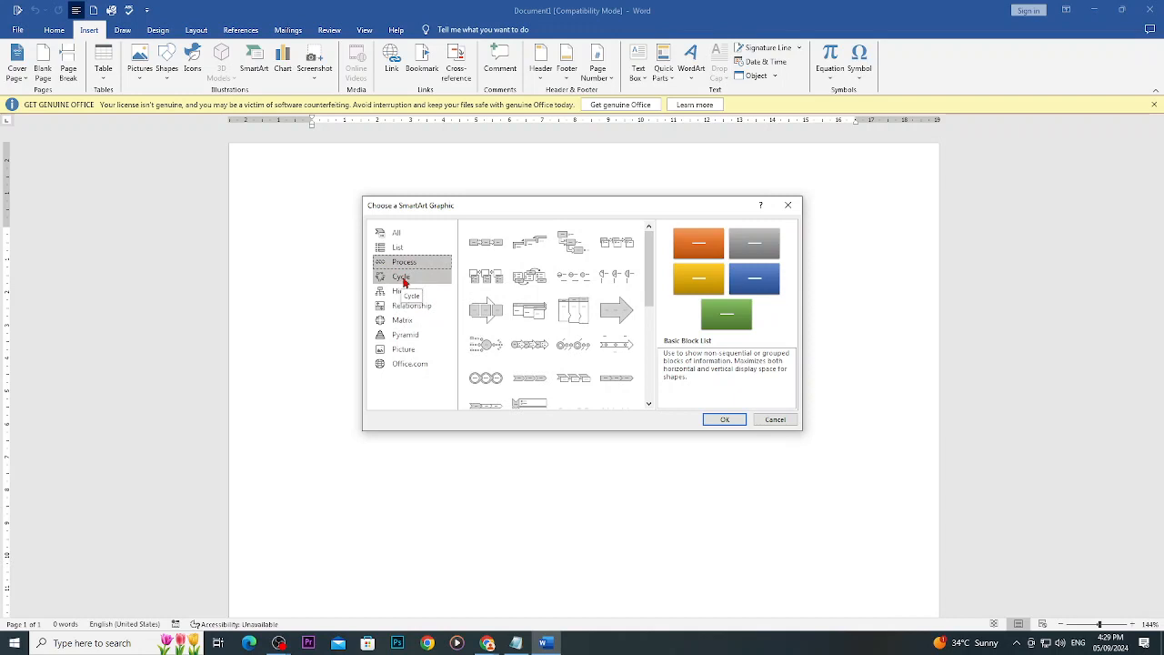
pyautogui.click(403, 279)
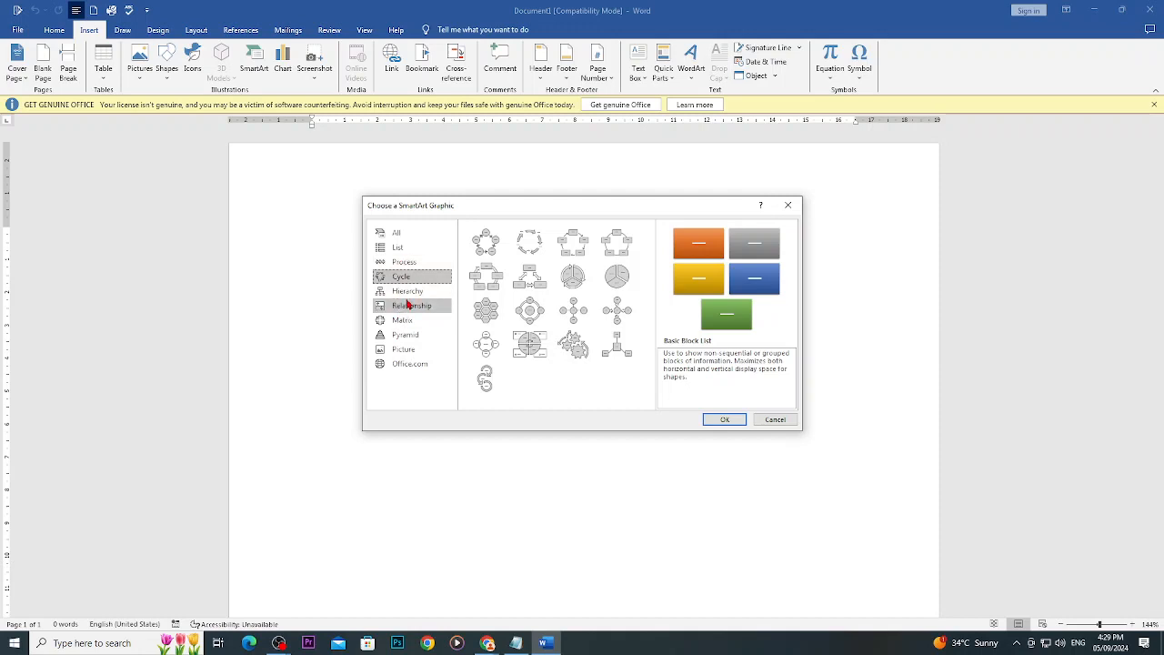
pyautogui.click(409, 297)
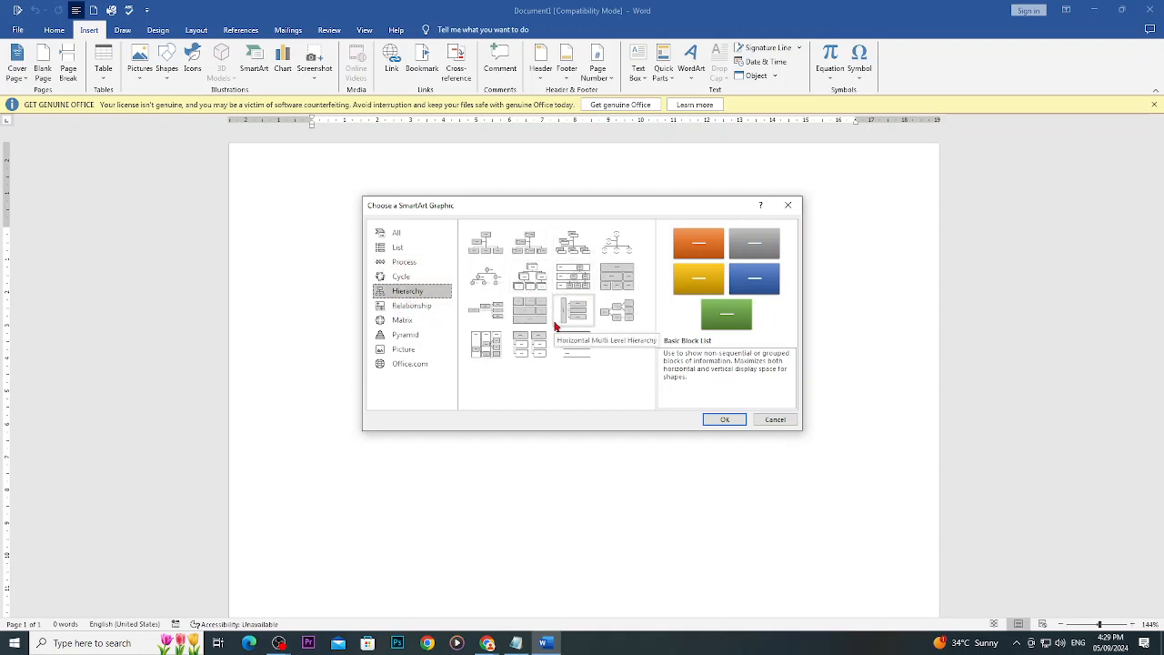
pyautogui.click(414, 278)
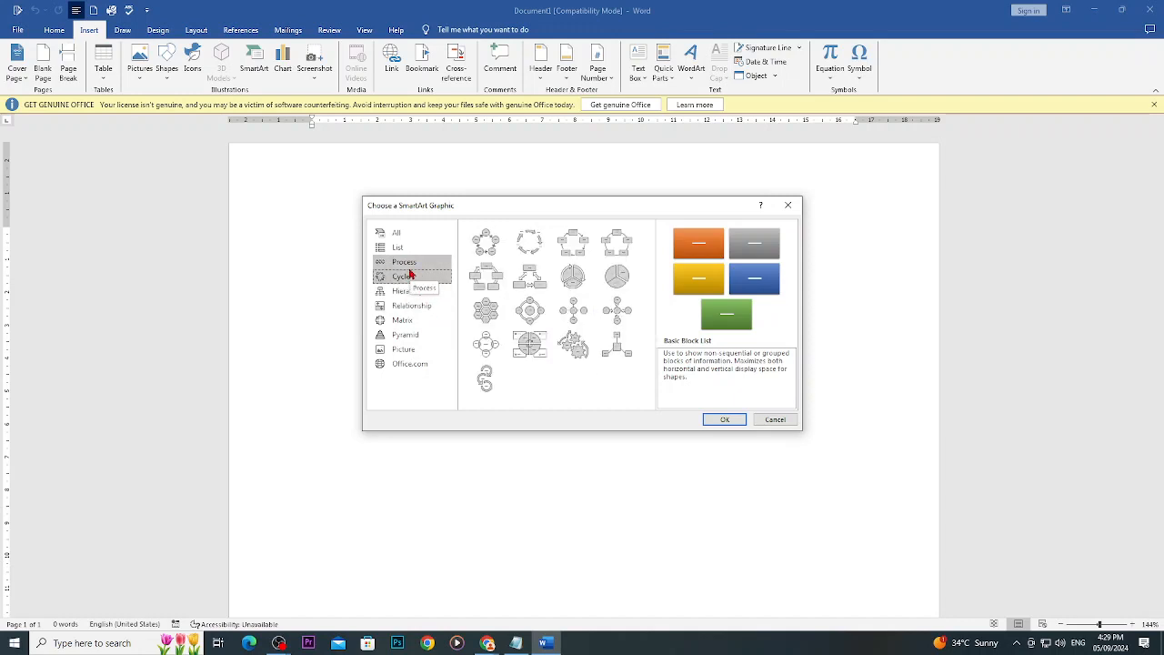
pyautogui.click(409, 267)
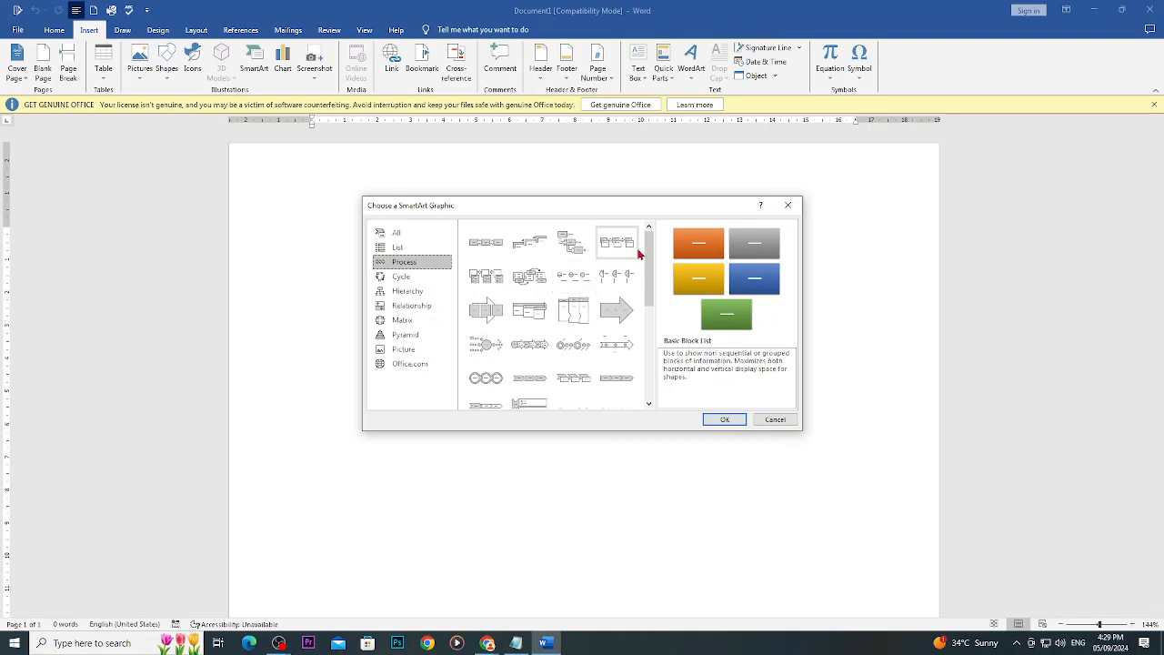
pyautogui.click(403, 293)
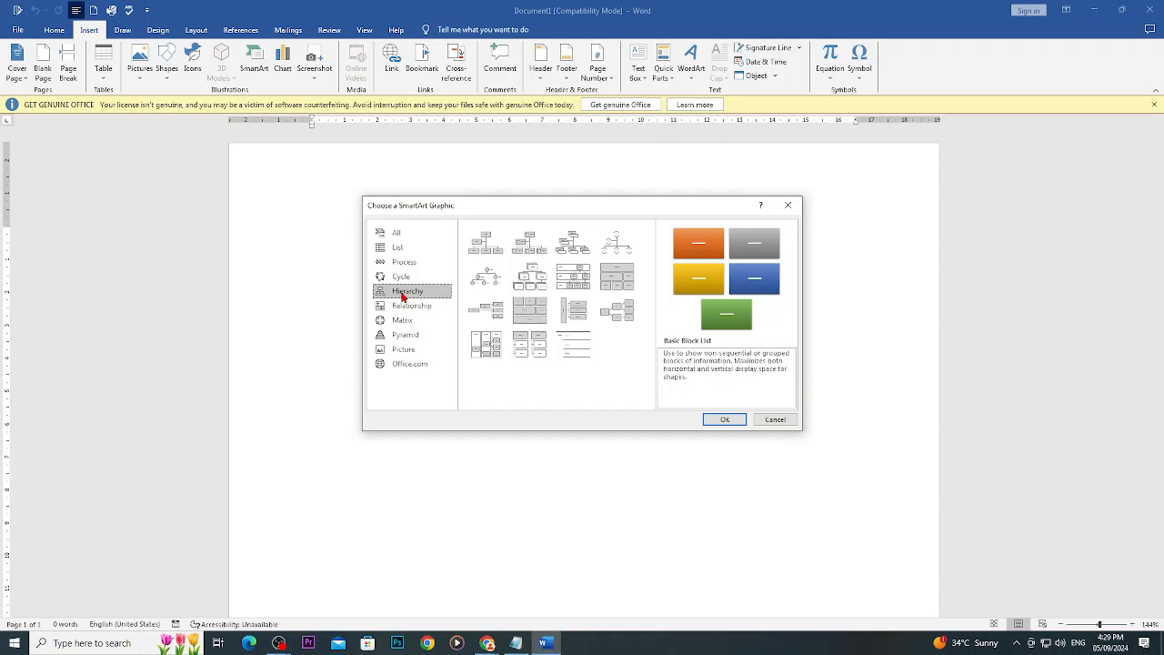
pyautogui.click(406, 337)
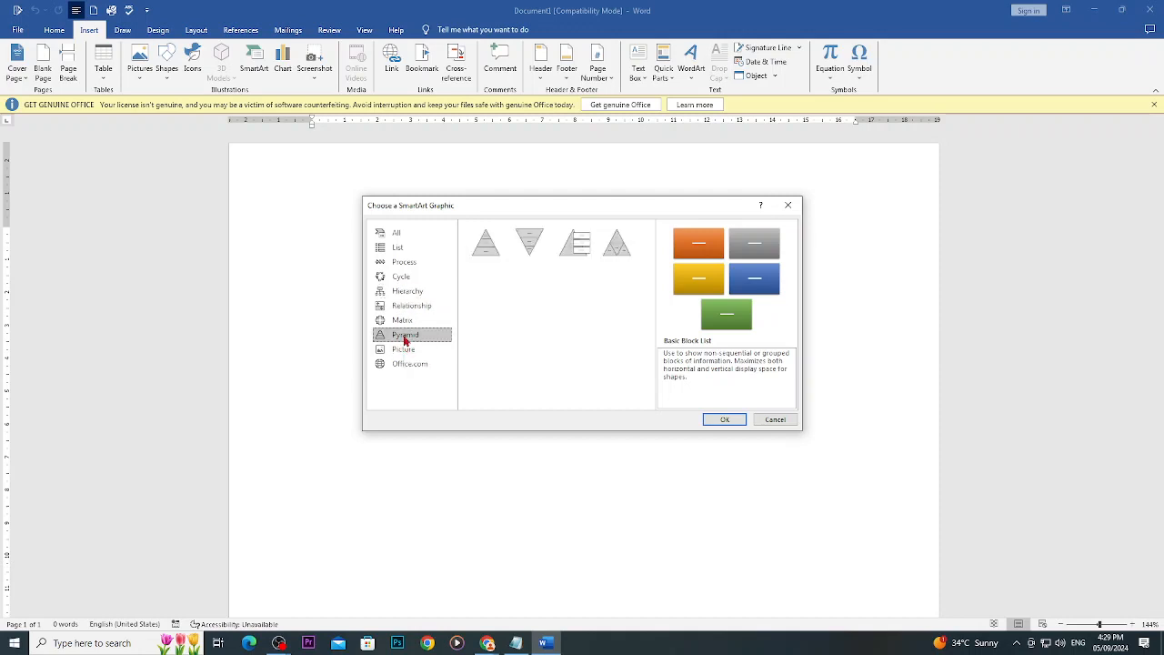
pyautogui.click(407, 353)
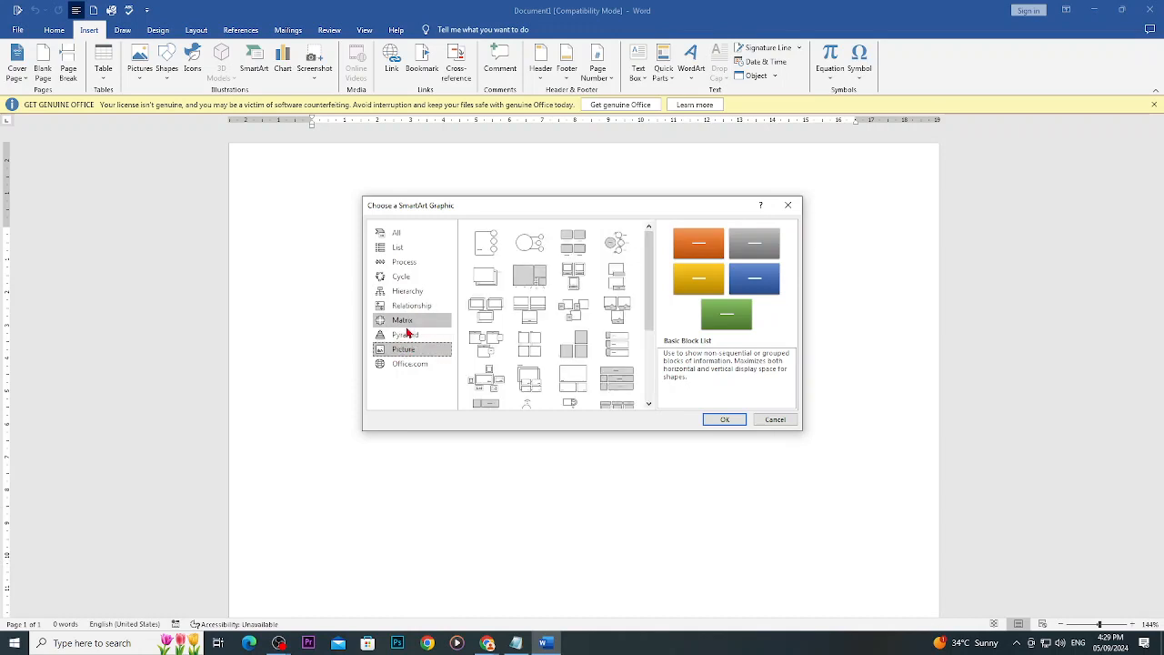
pyautogui.click(406, 327)
pyautogui.click(416, 293)
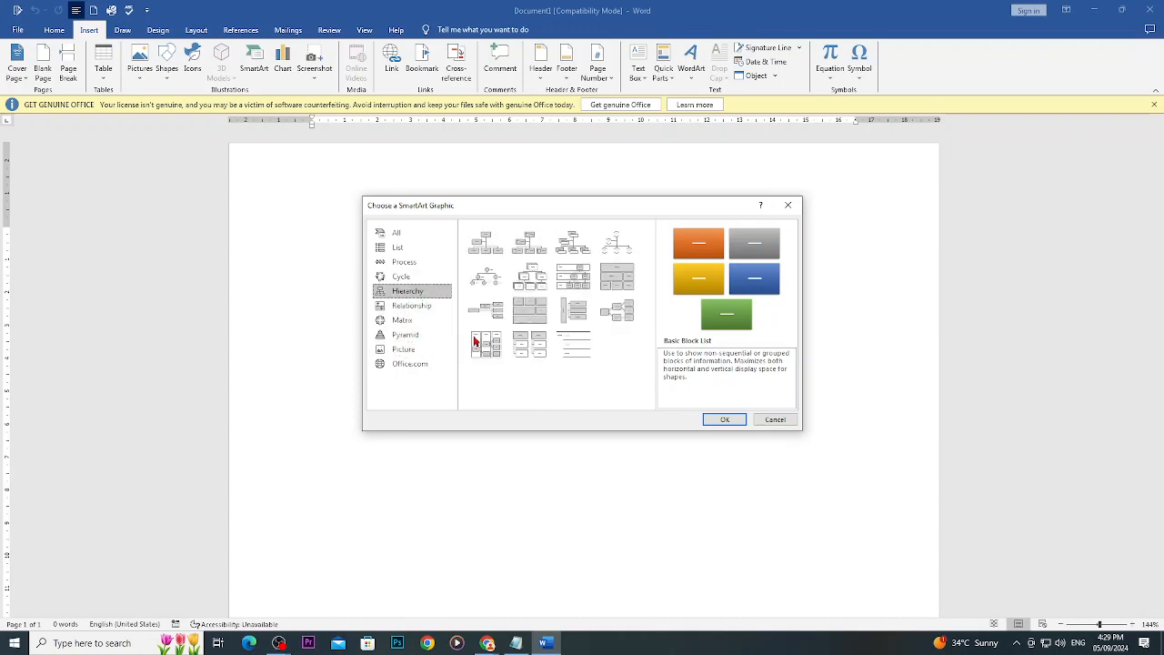
# Switch to the SmartArt tutorial in Chrome and examine its example Hierarchy layout and the resulting graphic.
pyautogui.moveTo(487, 643)
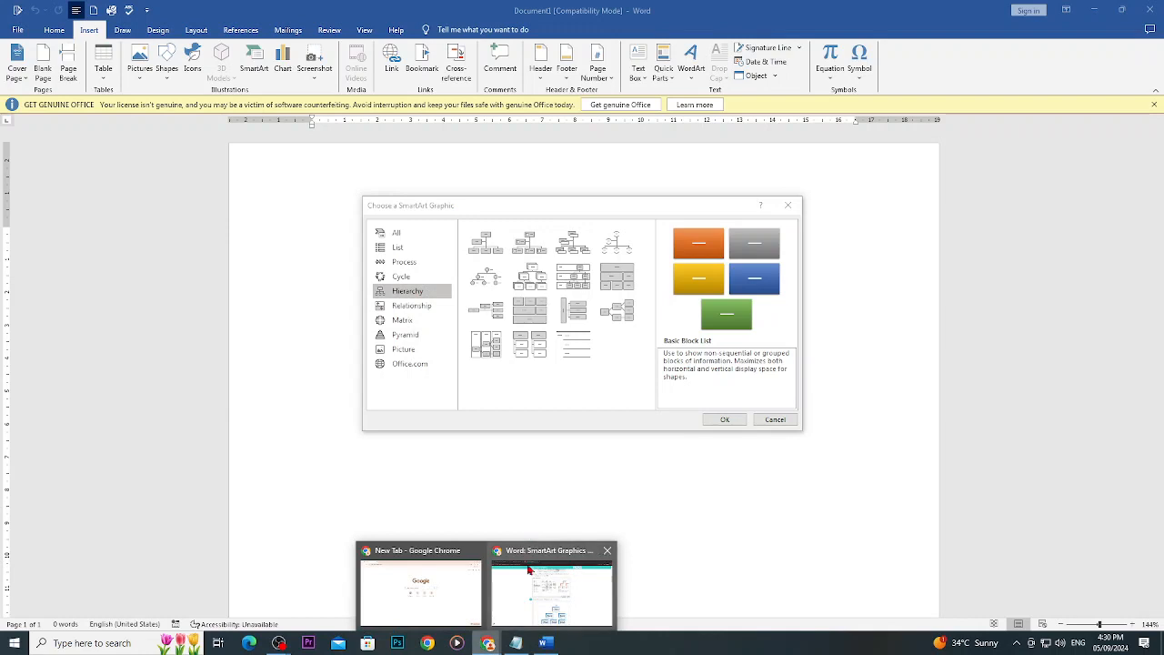
pyautogui.click(529, 575)
pyautogui.scroll(-1, 447, 367)
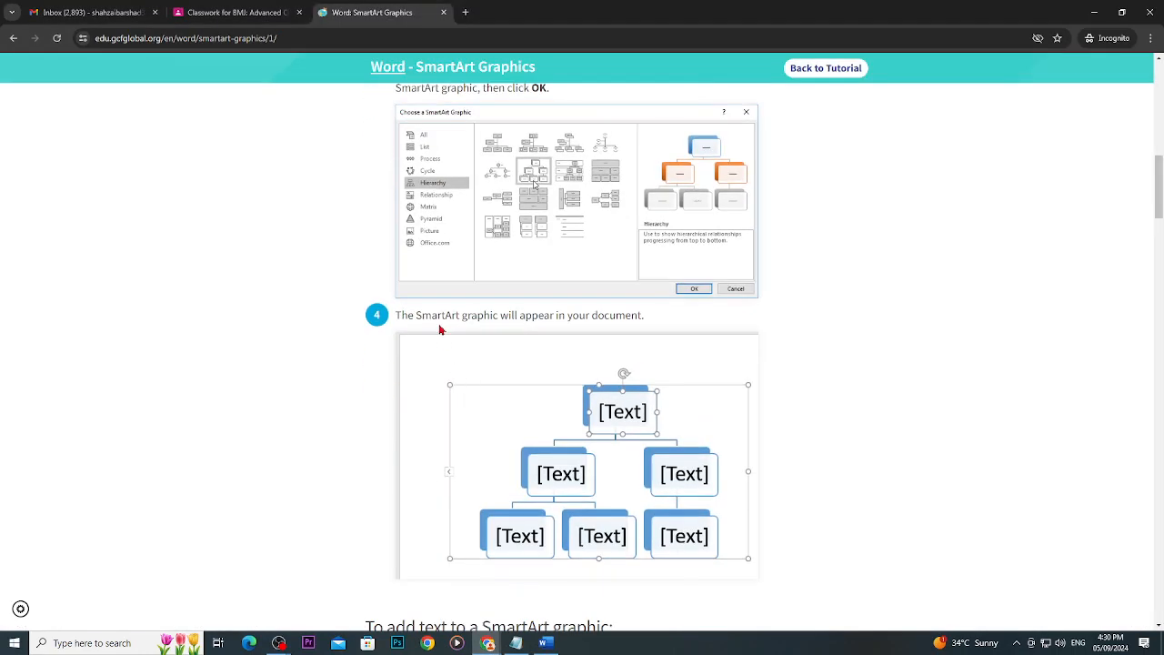
pyautogui.scroll(1, 442, 328)
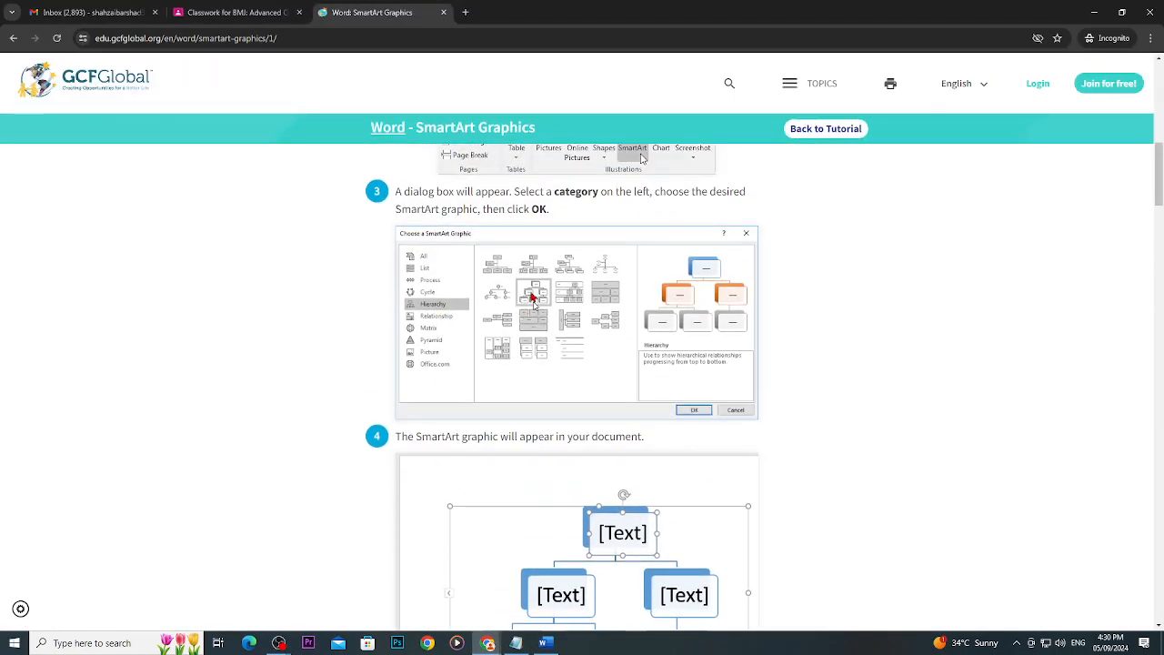
pyautogui.scroll(-1, 531, 391)
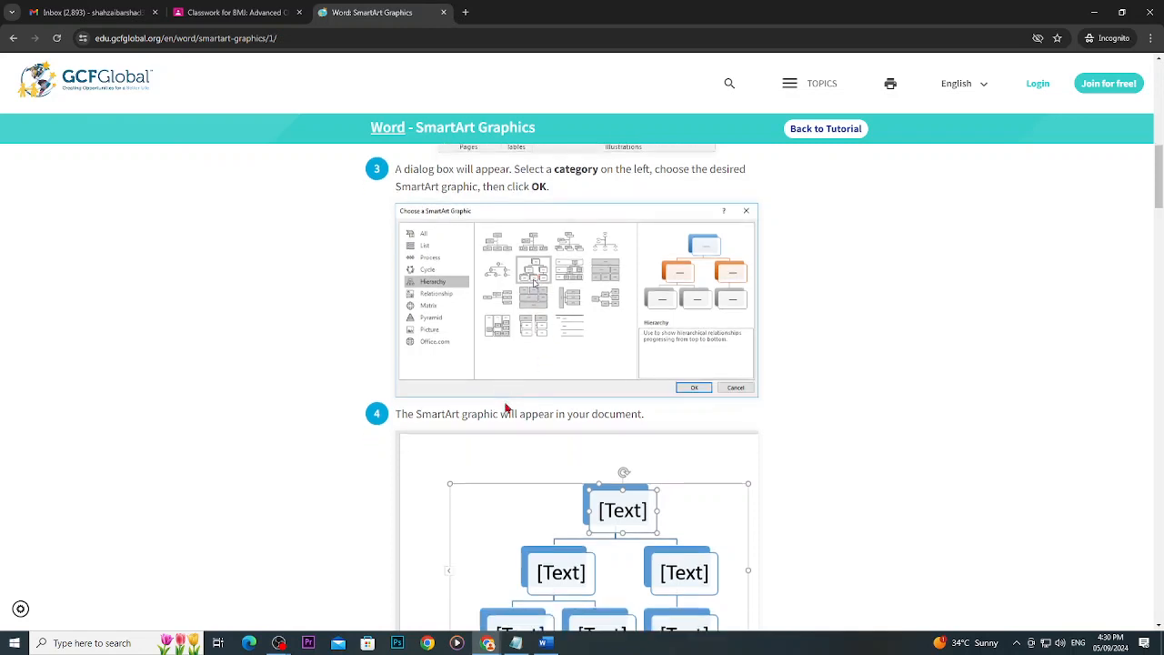
pyautogui.scroll(-2, 603, 470)
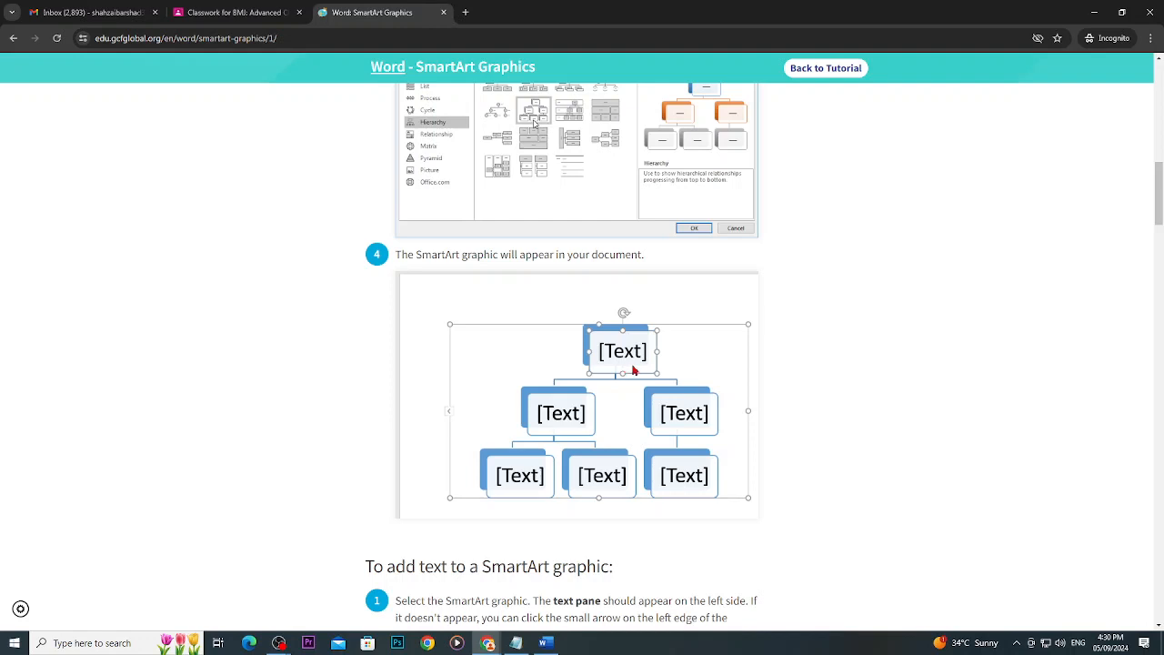
pyautogui.scroll(-2, 634, 371)
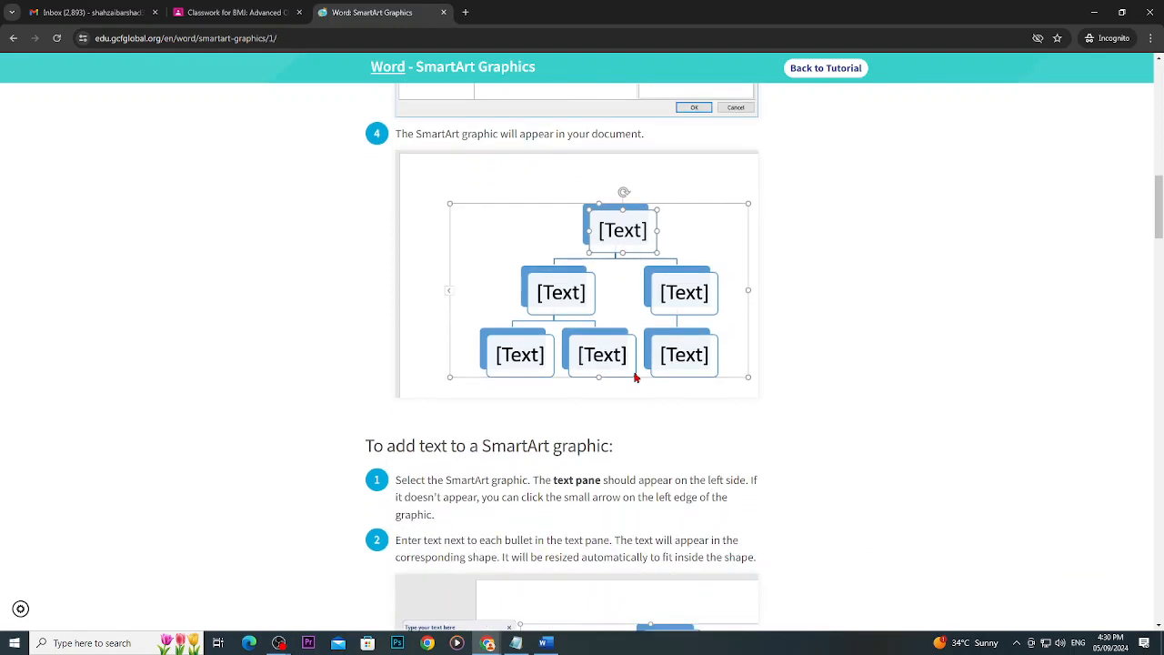
# Switch back to Word and insert the SmartArt layout named Hierarchy into the document.
pyautogui.click(543, 643)
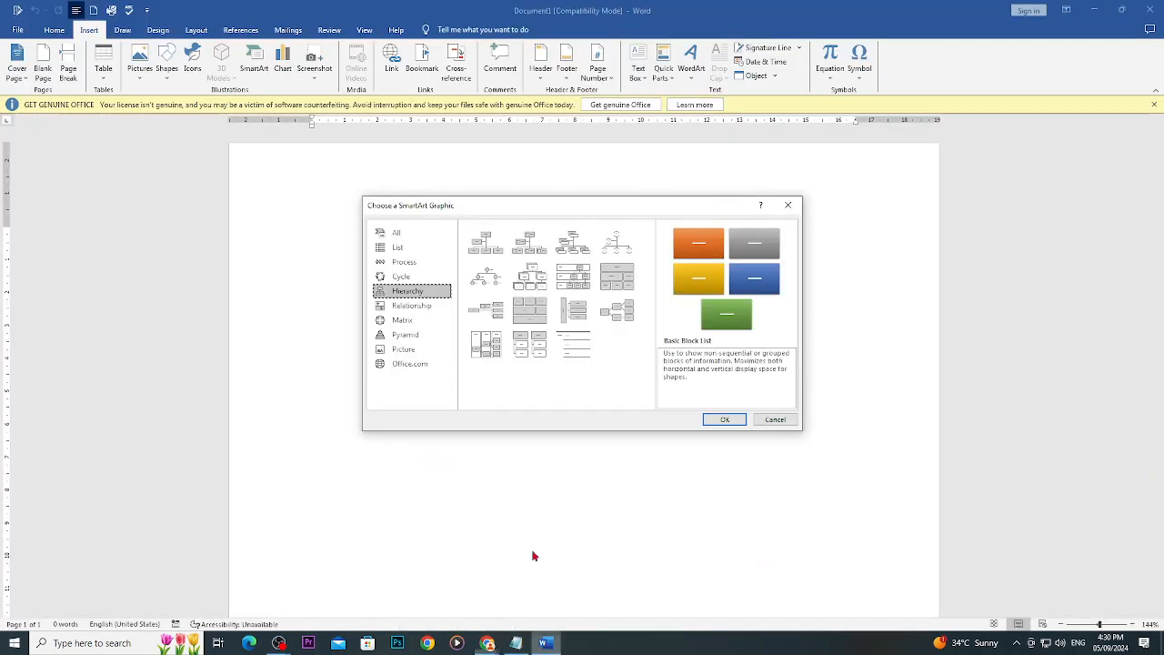
pyautogui.click(543, 286)
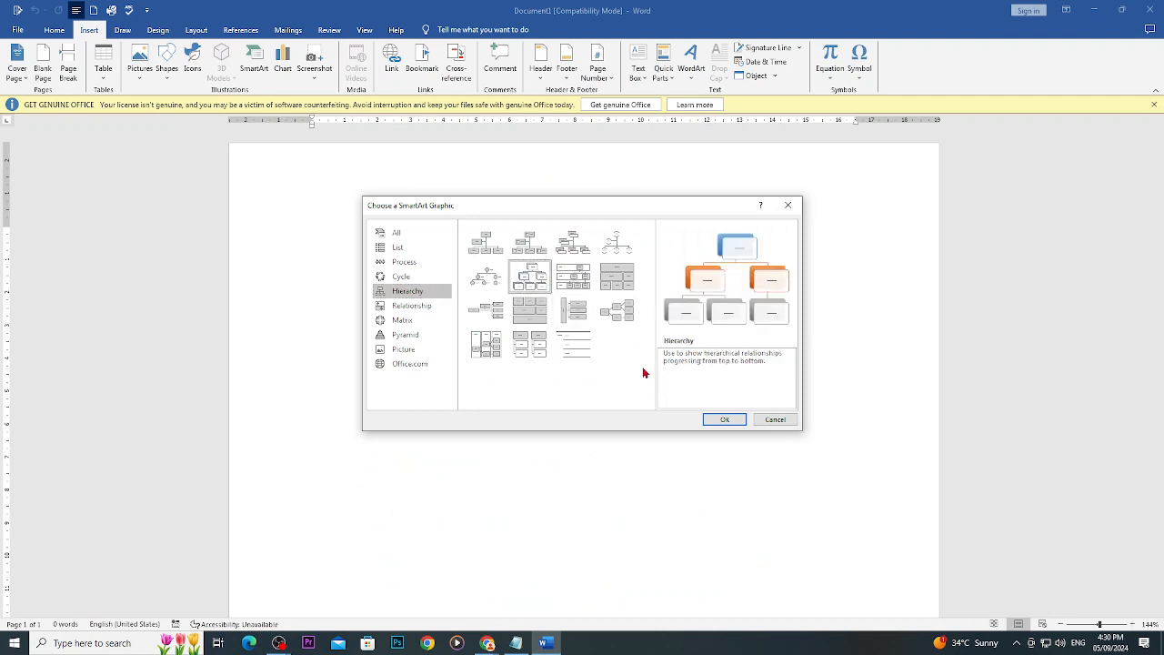
pyautogui.click(727, 418)
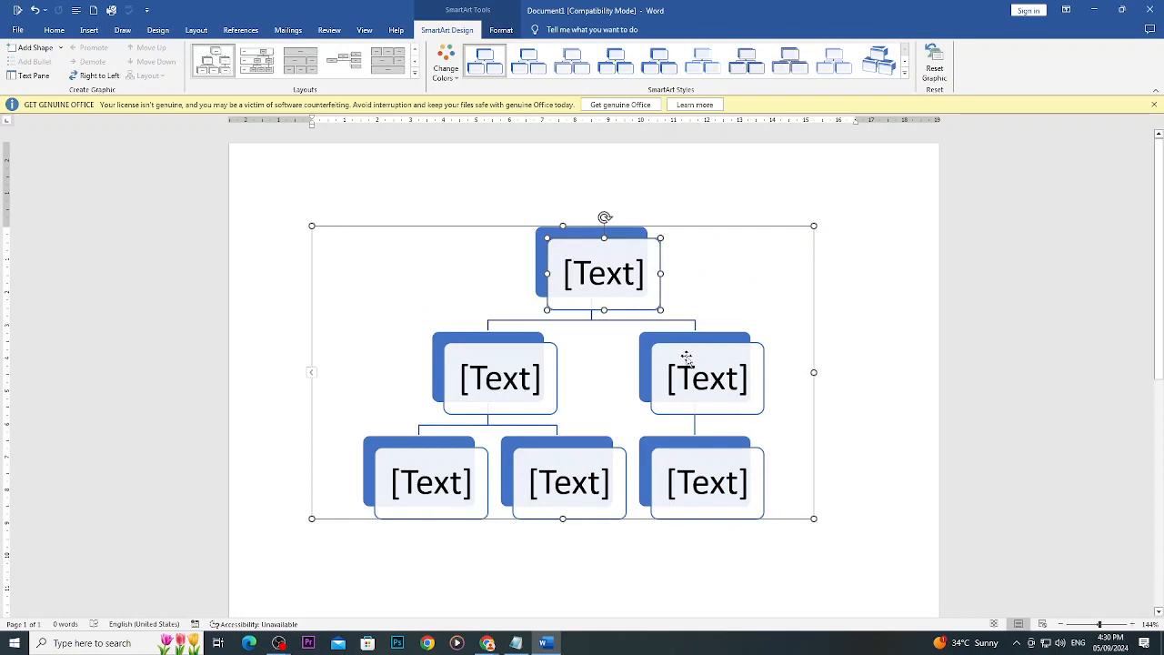
# Enter BMJ in the hierarchy's top shape and AD. Cit in the first shape of the second level.
pyautogui.click(641, 275)
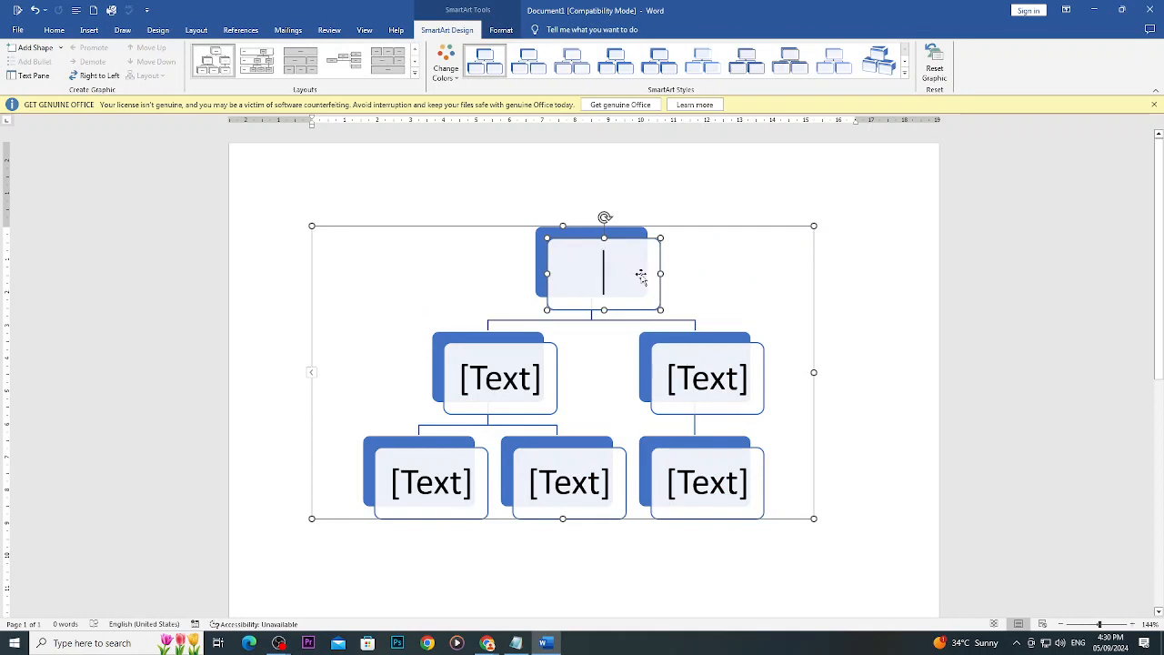
pyautogui.write('BMJ')
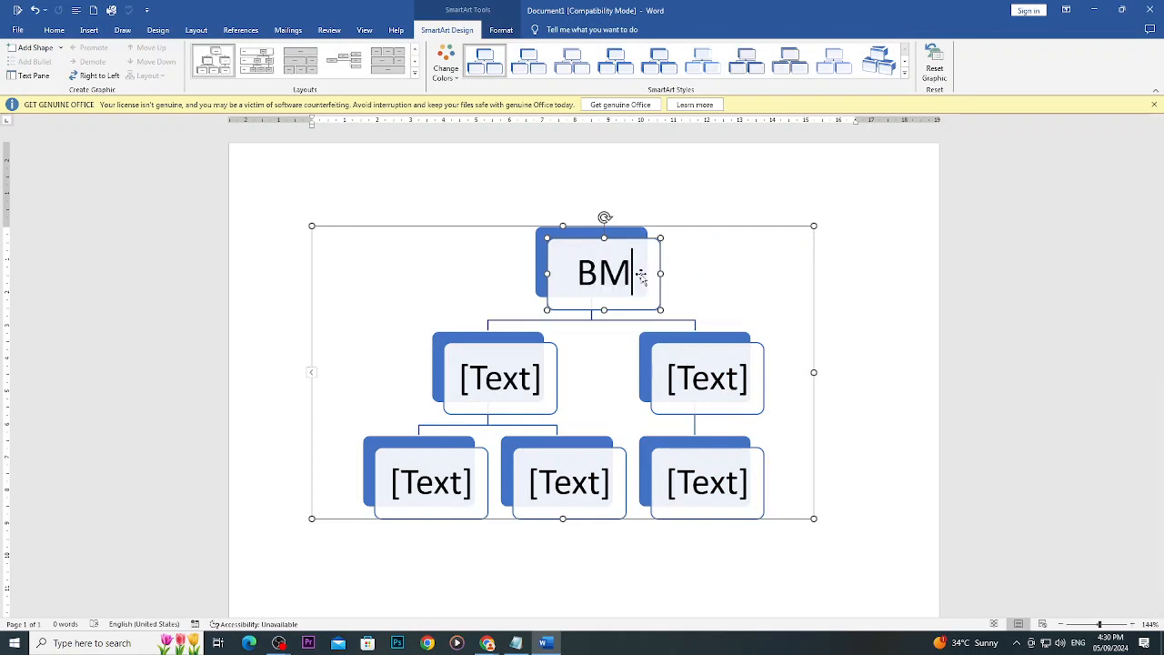
pyautogui.click(505, 366)
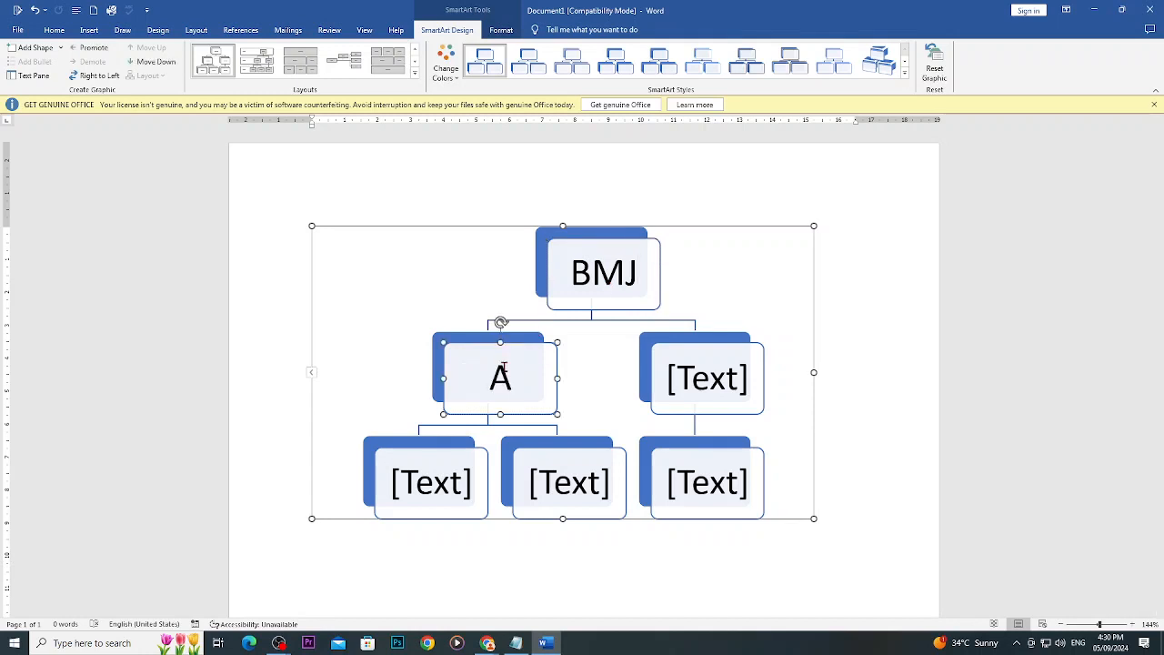
pyautogui.write('D.')
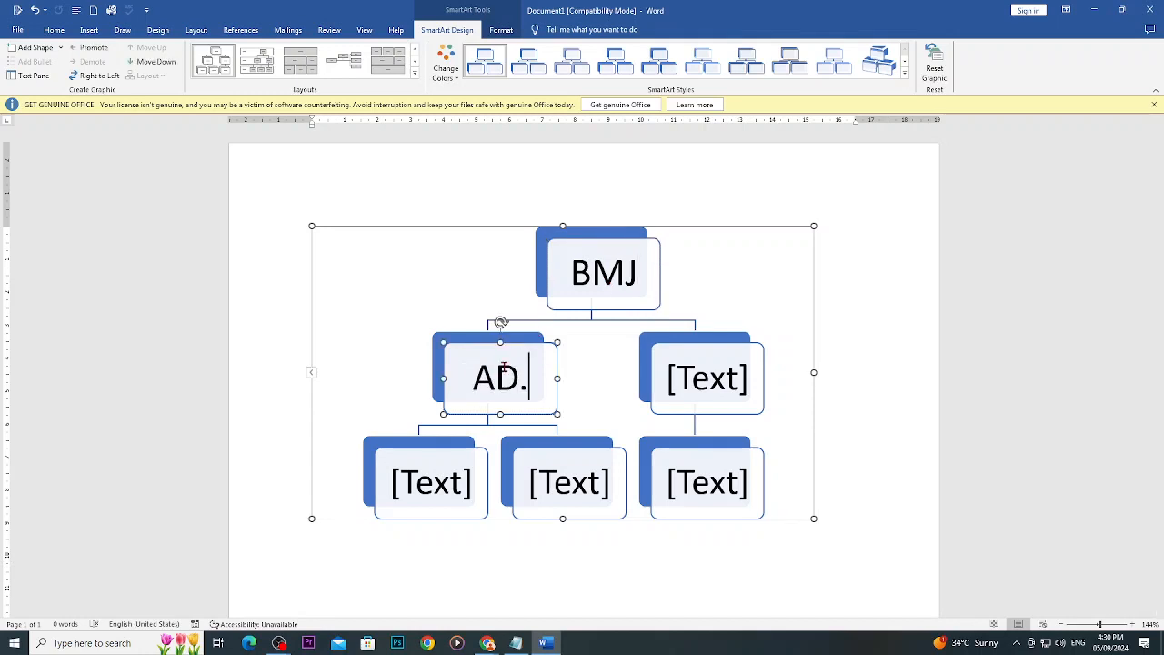
pyautogui.write('C')
pyautogui.press('BackSpace')
pyautogui.write('D')
pyautogui.press('BackSpace')
pyautogui.write('Cit')
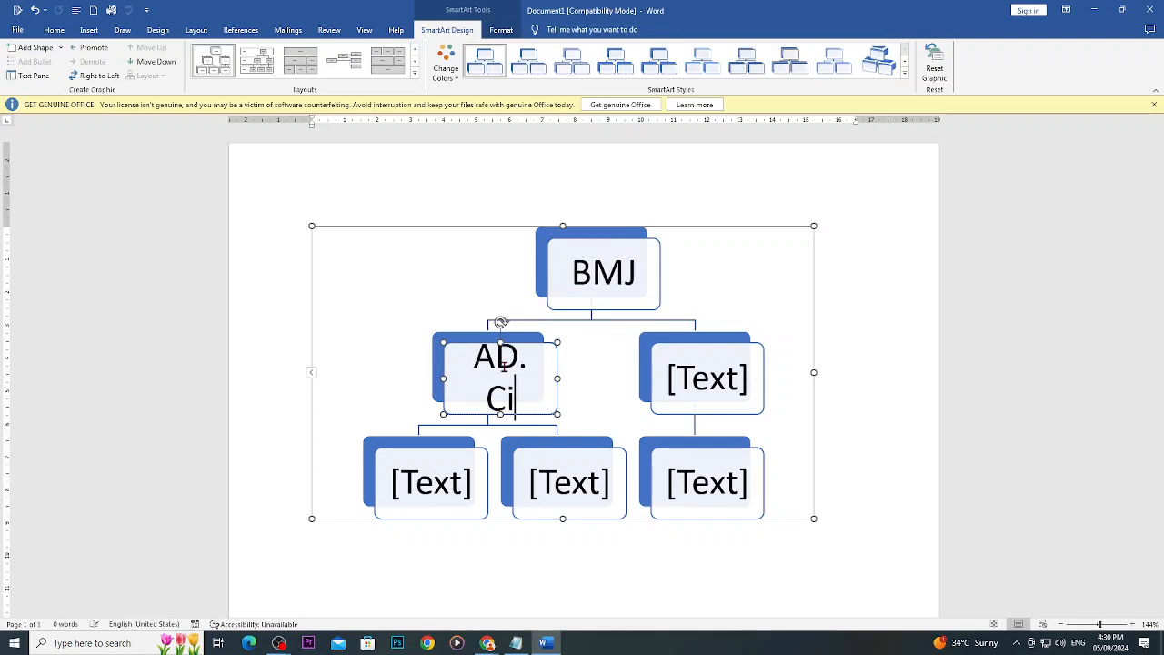
# Enter Ad in the second shape of the hierarchy's second level.
pyautogui.click(695, 386)
pyautogui.write('A')
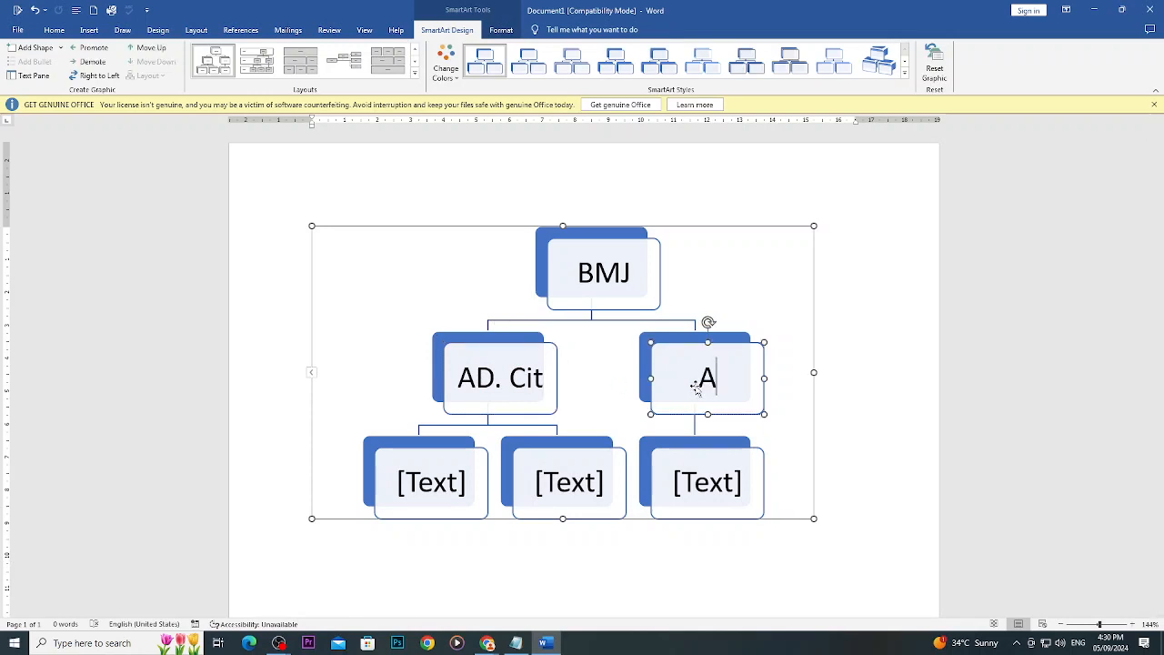
pyautogui.press('BackSpace')
pyautogui.write('Ad')
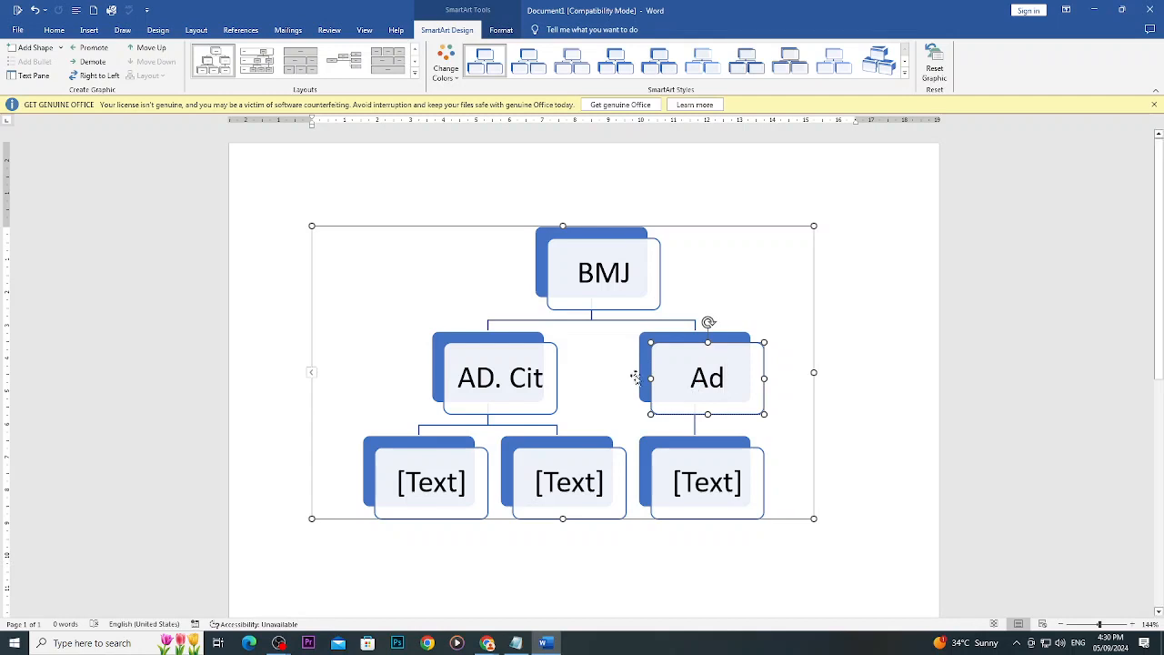
# Correct the capitalisation in the first second-level shape so it reads Ad. Cit.
pyautogui.click(489, 386)
pyautogui.press('BackSpace')
pyautogui.press('BackSpace')
pyautogui.write('d.')
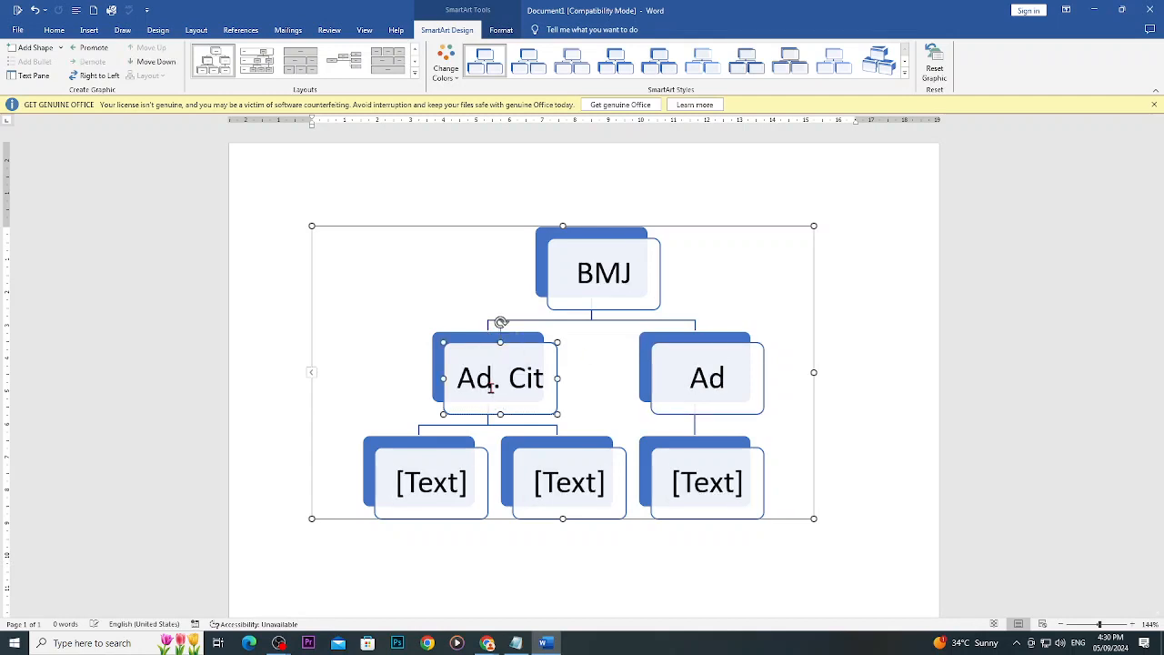
# Complete the text of the other second-level shape as Ad. Graphics and select the whole SmartArt graphic.
pyautogui.click(729, 378)
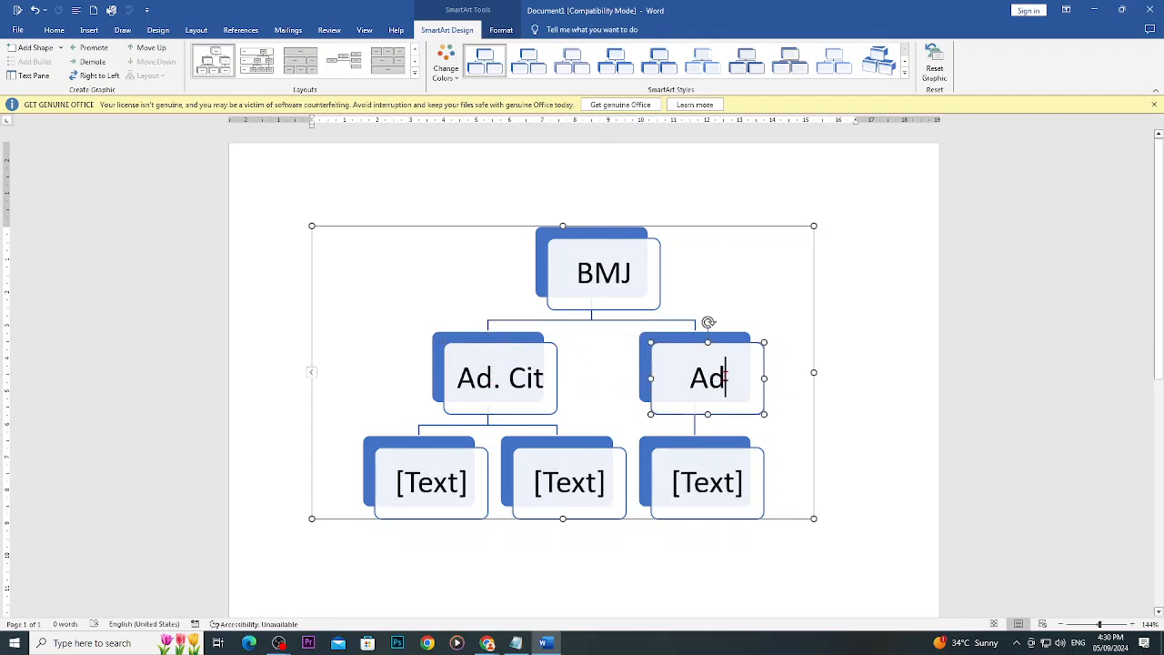
pyautogui.write('. Gr')
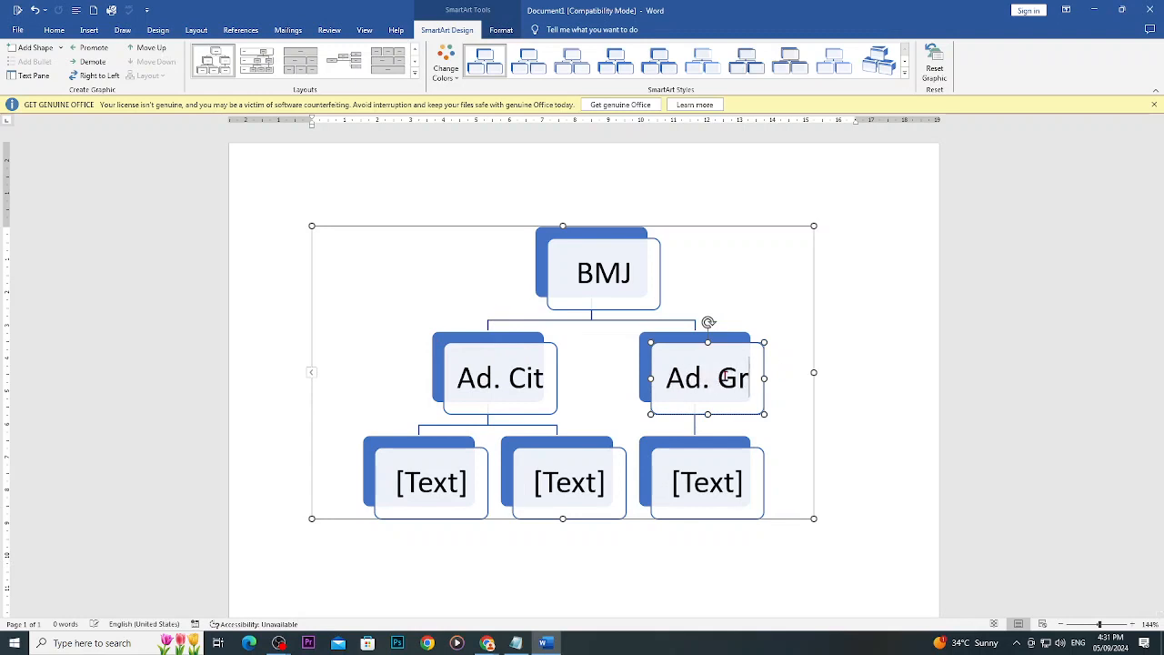
pyautogui.write('aphics')
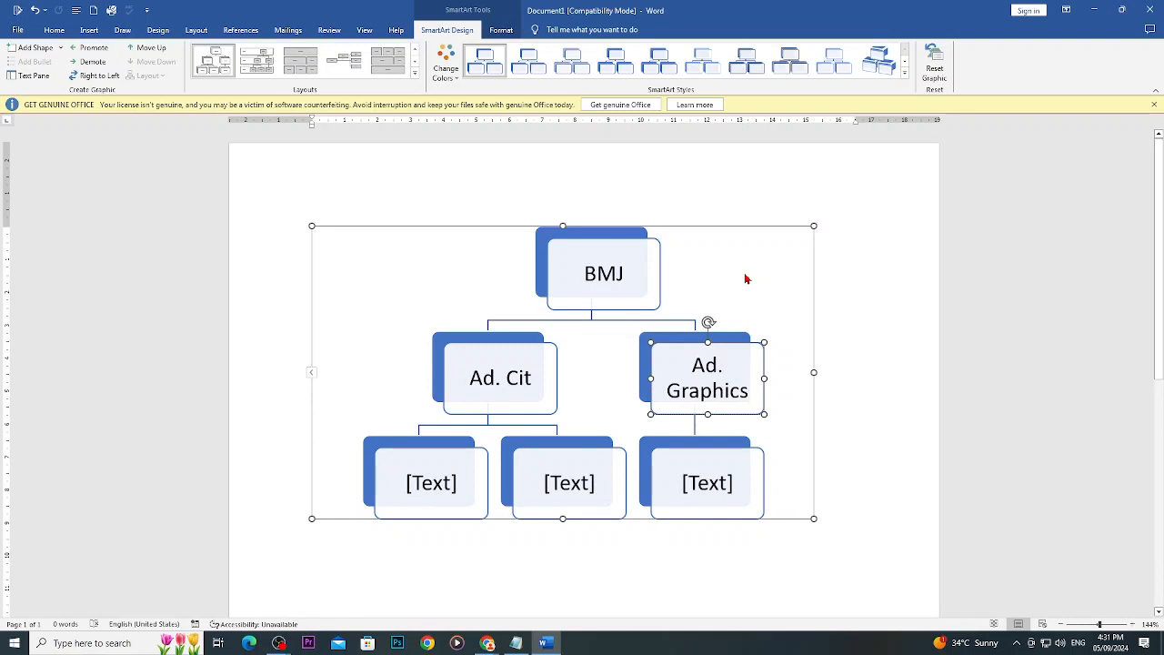
pyautogui.click(659, 344)
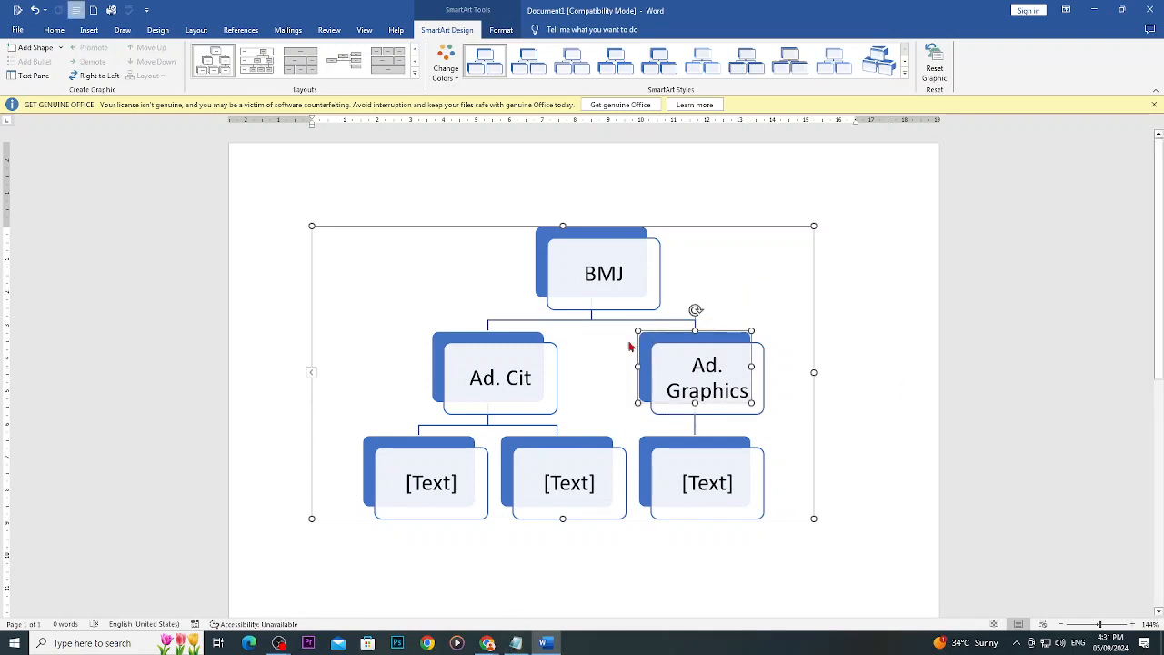
pyautogui.click(712, 227)
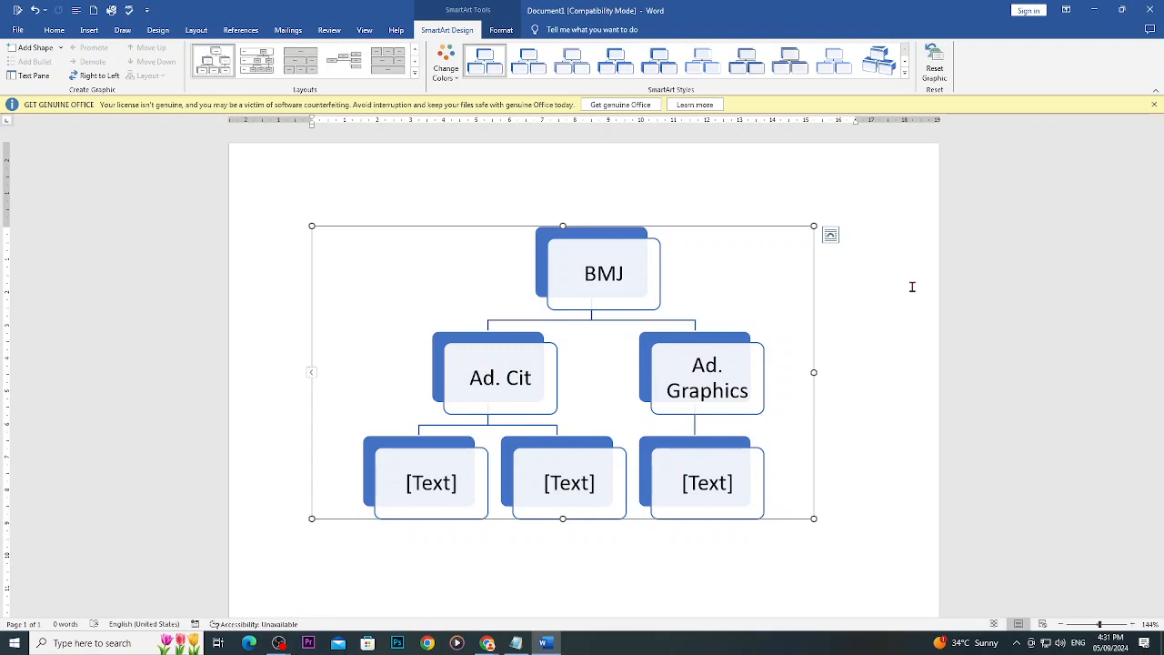
# Switch to the SmartArt tutorial in Chrome and read the instructions for adding text to a SmartArt graphic.
pyautogui.click(542, 645)
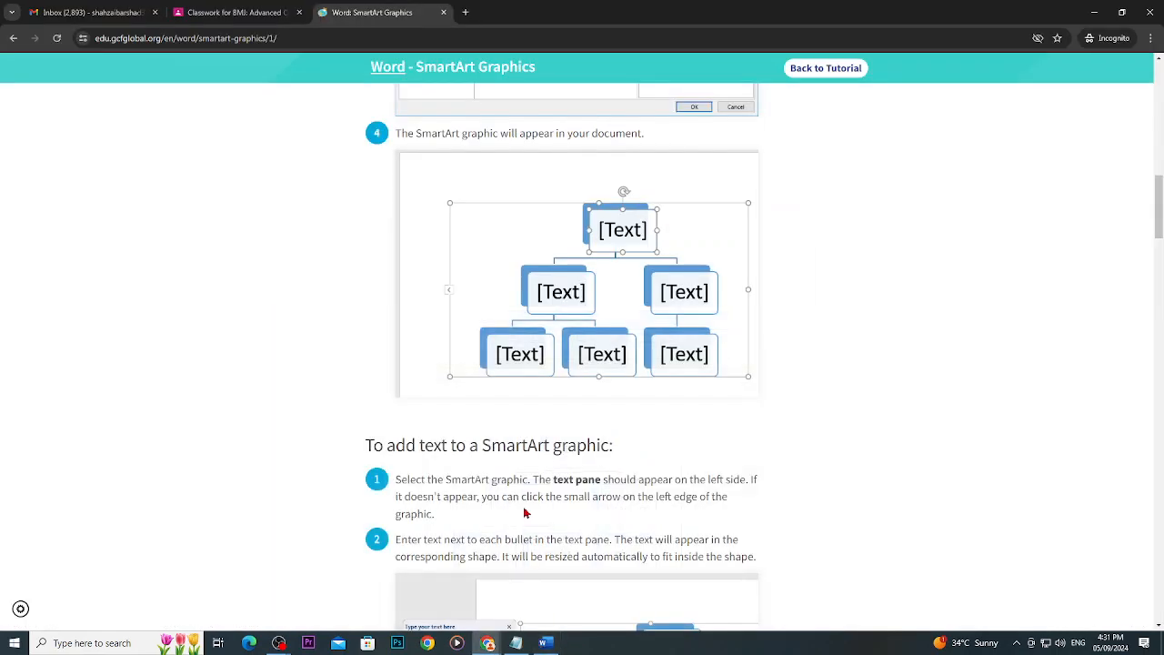
pyautogui.scroll(-3, 528, 508)
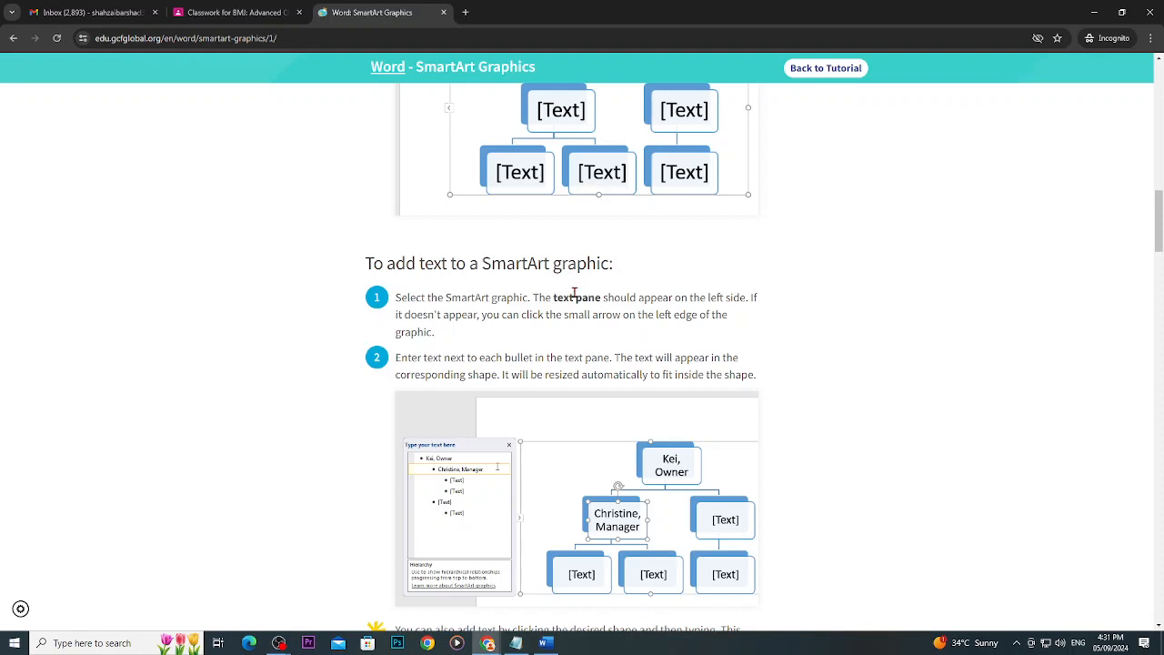
pyautogui.scroll(-2, 573, 298)
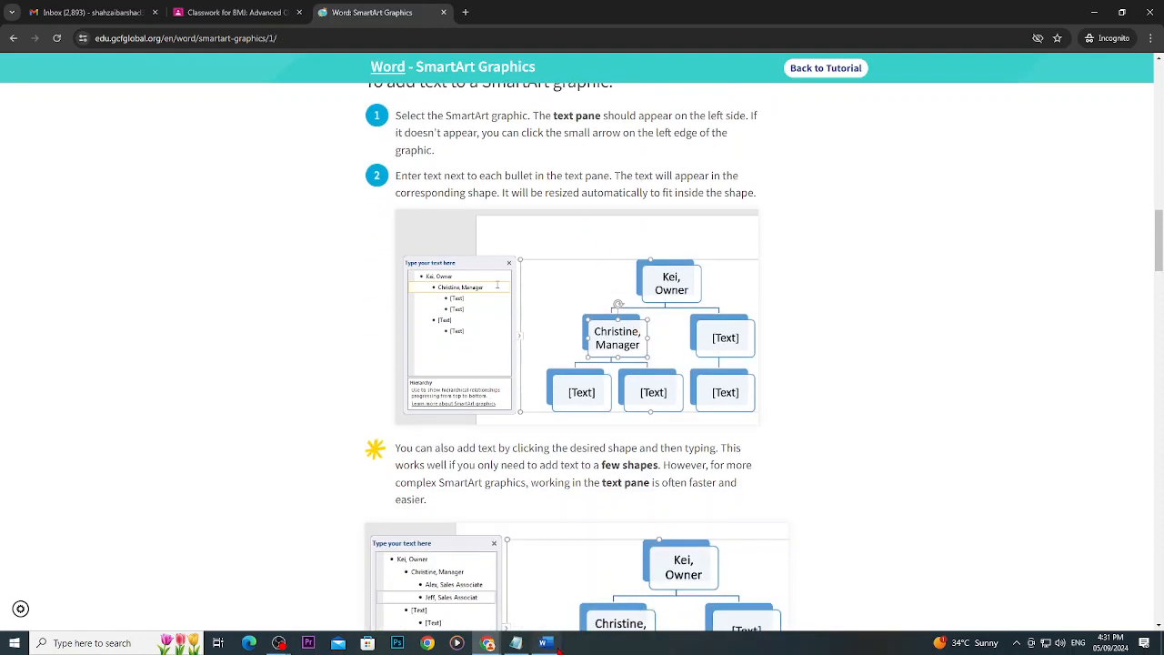
# Switch back to Word and select the BMJ, Ad. Cit and Ad. Graphics shapes one after another.
pyautogui.click(545, 643)
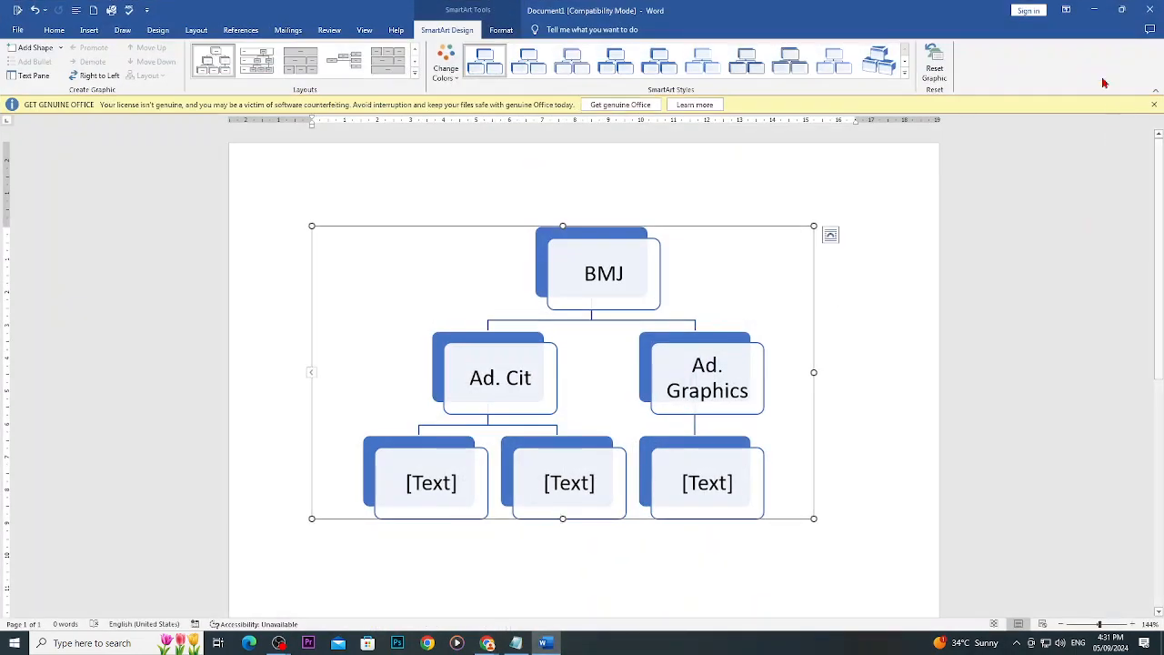
pyautogui.click(601, 274)
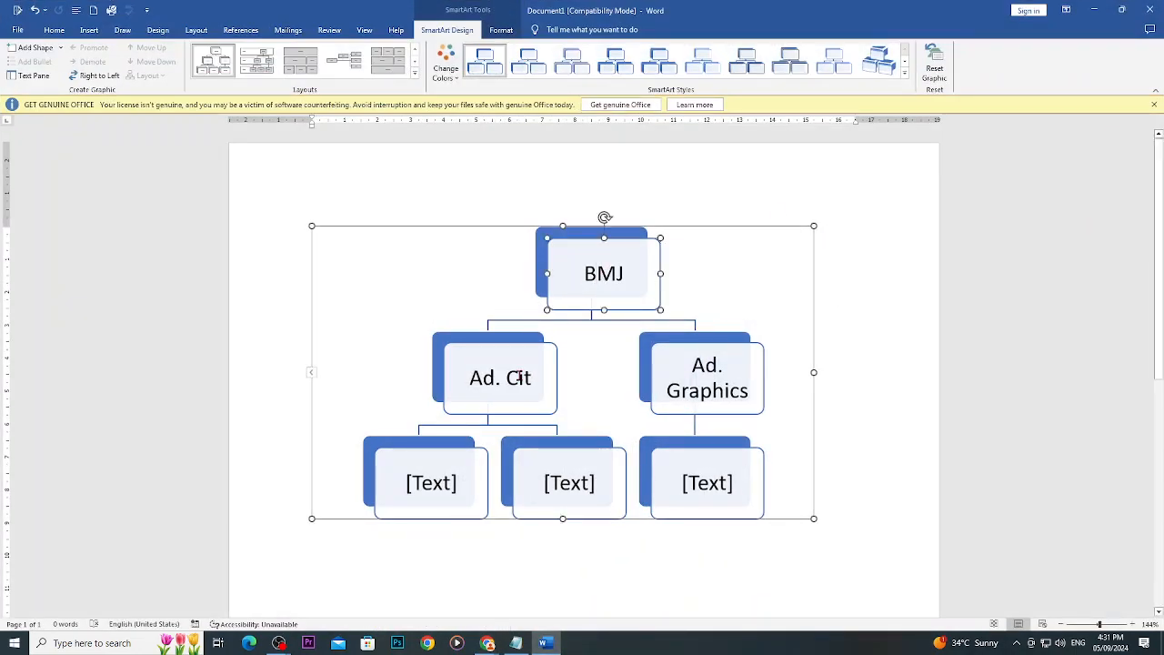
pyautogui.click(551, 377)
pyautogui.click(701, 390)
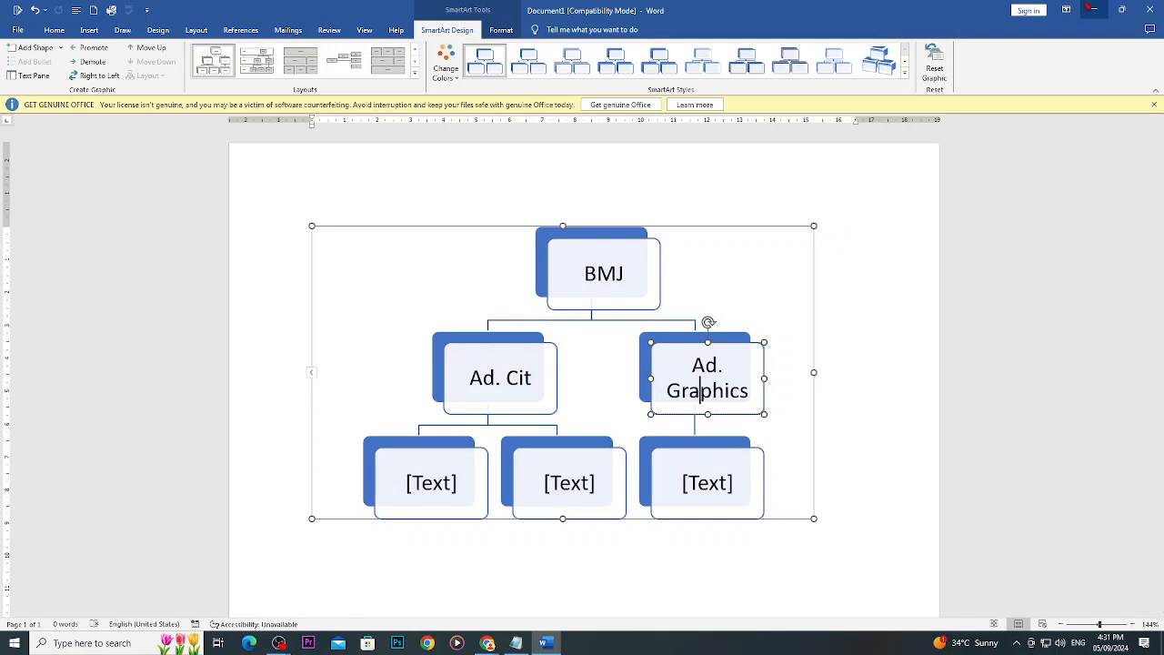
# Return to the tutorial in Chrome, examine its text pane example and minimise the browser.
pyautogui.hotkey('alt', 'Tab')
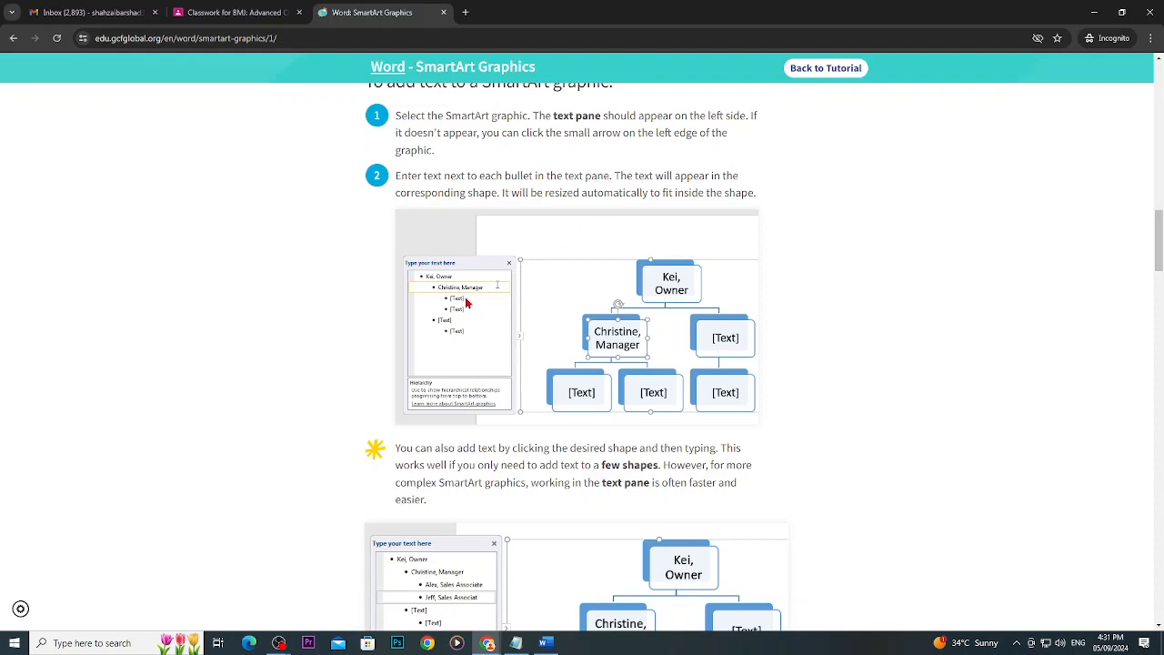
pyautogui.scroll(1, 466, 303)
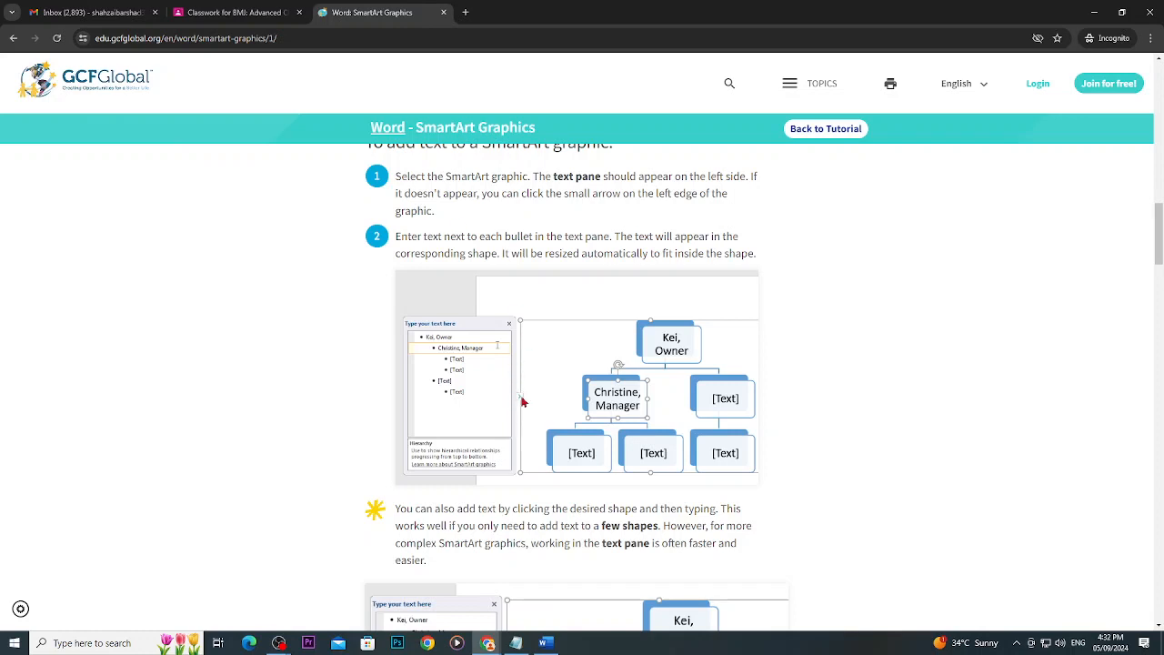
pyautogui.click(1095, 12)
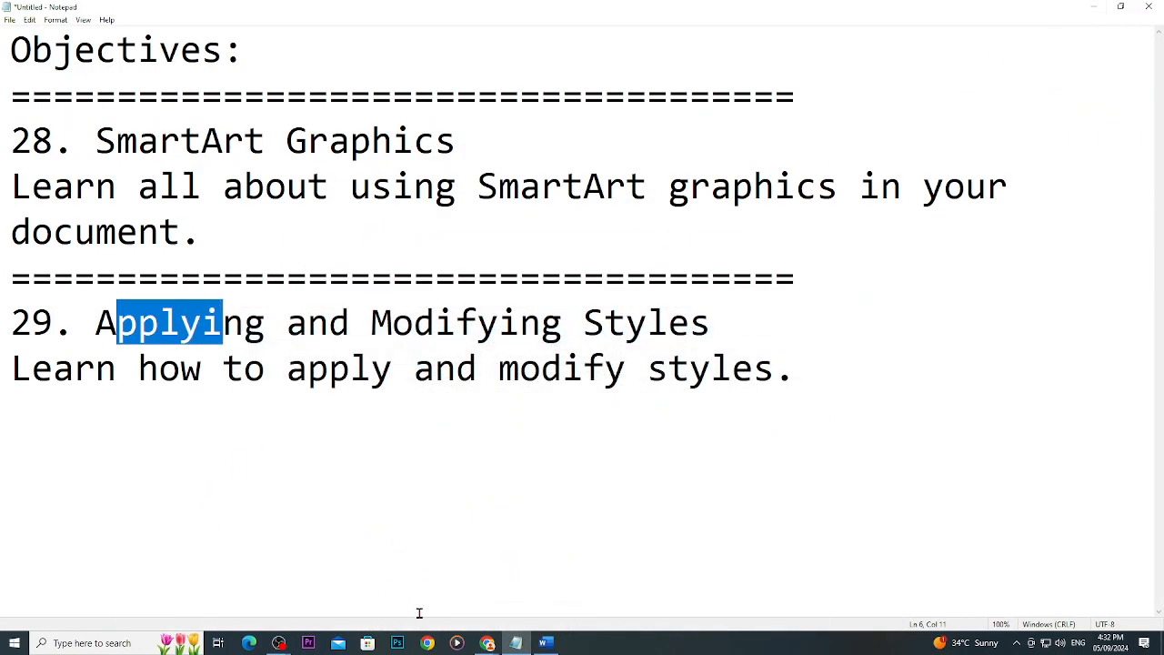
# Switch to Word, show the SmartArt text pane and go through its second- and third-level bullets.
pyautogui.click(545, 643)
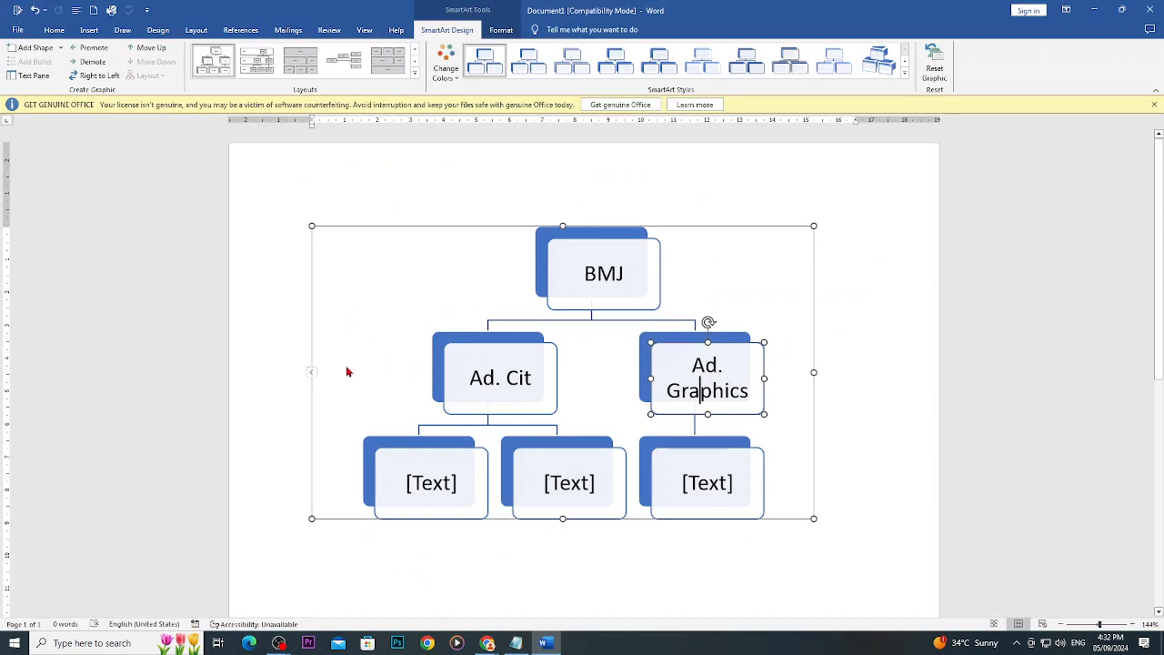
pyautogui.click(312, 375)
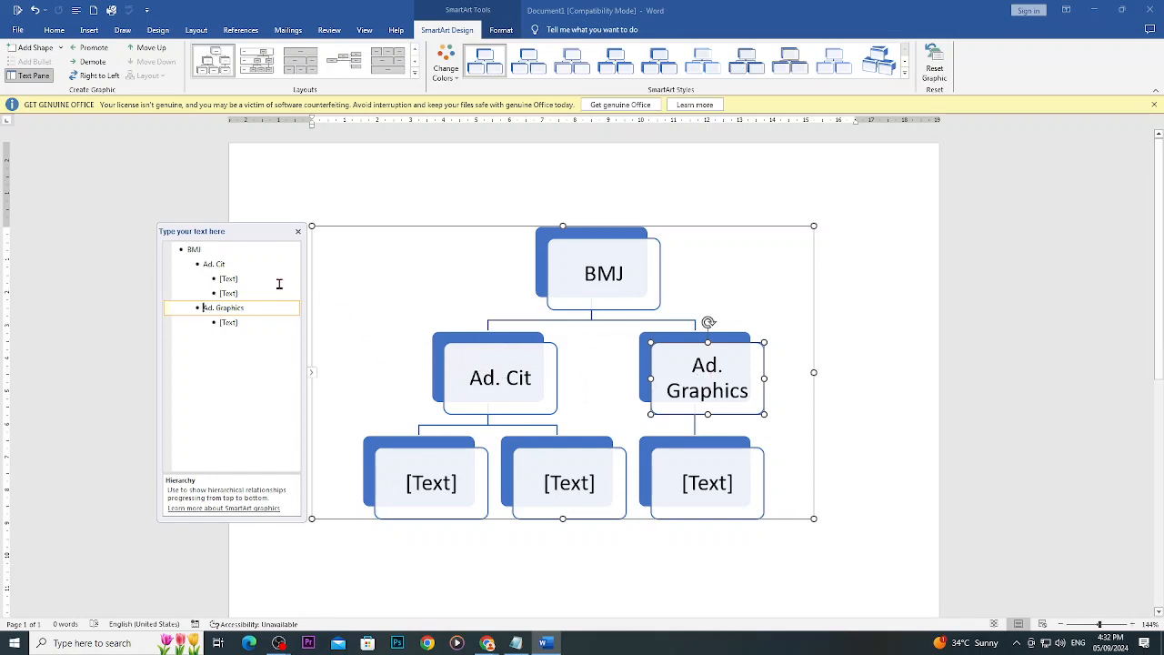
pyautogui.click(219, 265)
pyautogui.click(209, 308)
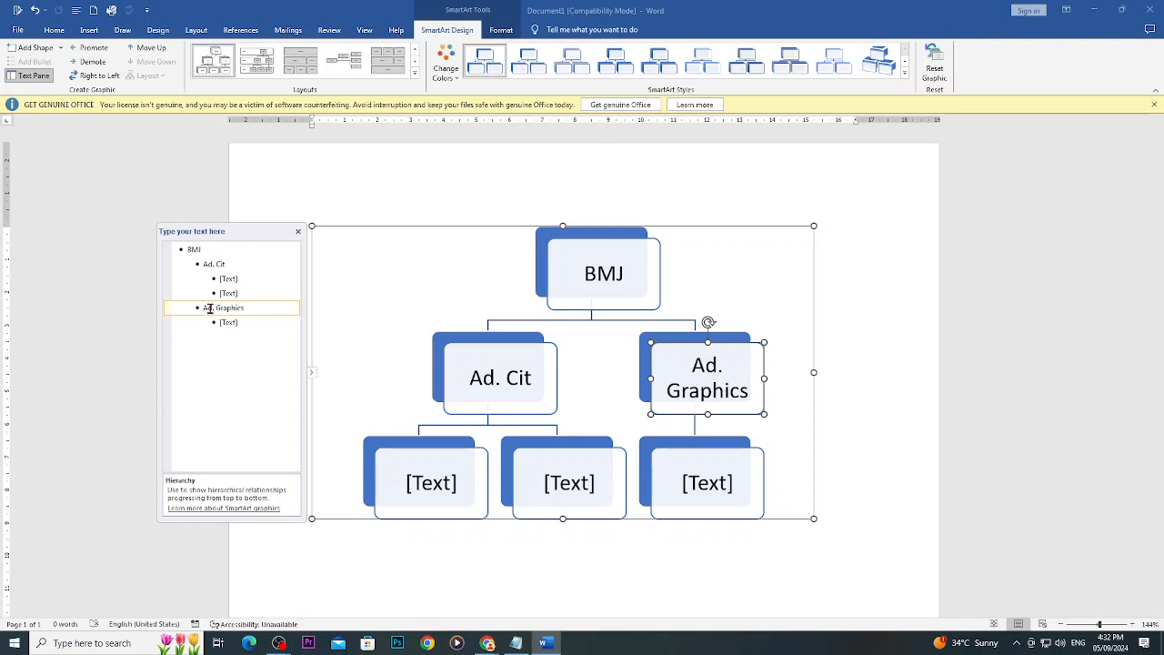
pyautogui.click(229, 279)
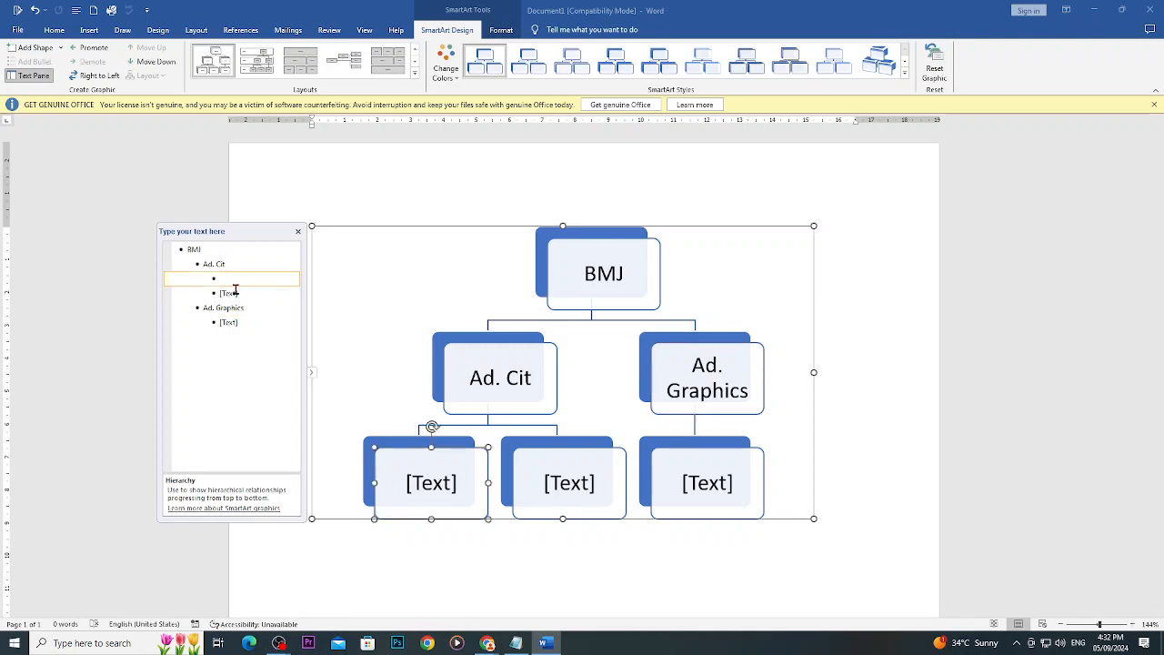
pyautogui.click(228, 293)
pyautogui.click(226, 322)
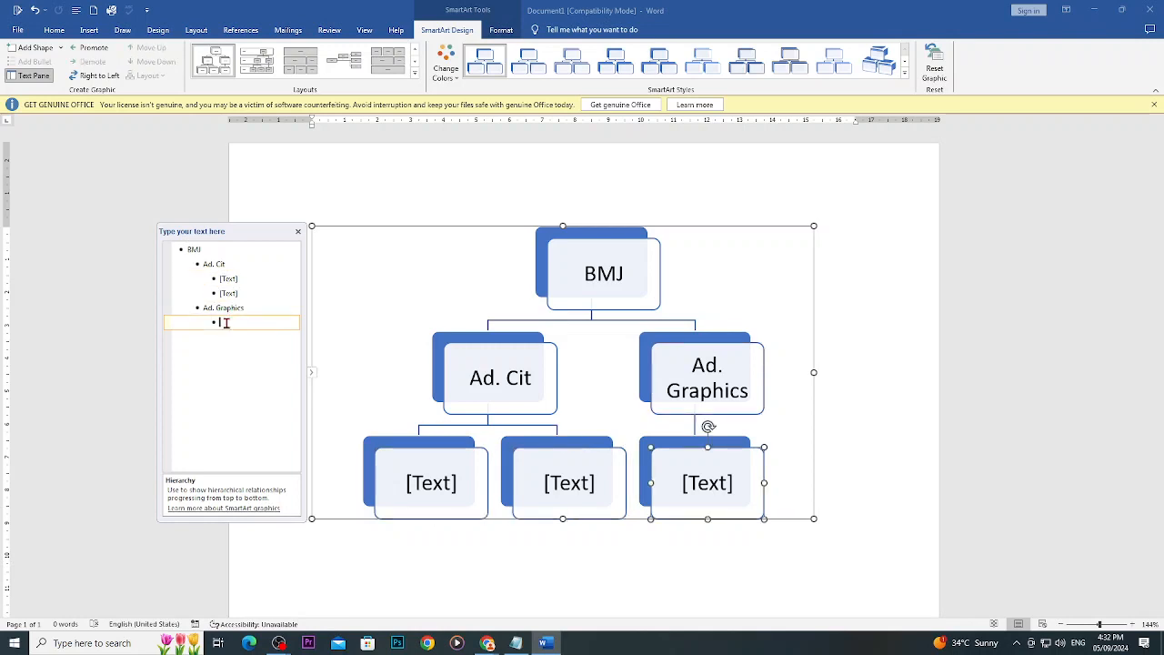
# In the text pane, enter Office and Canva under Ad. Cit and Illustrator under Ad. Graphics.
pyautogui.click(234, 279)
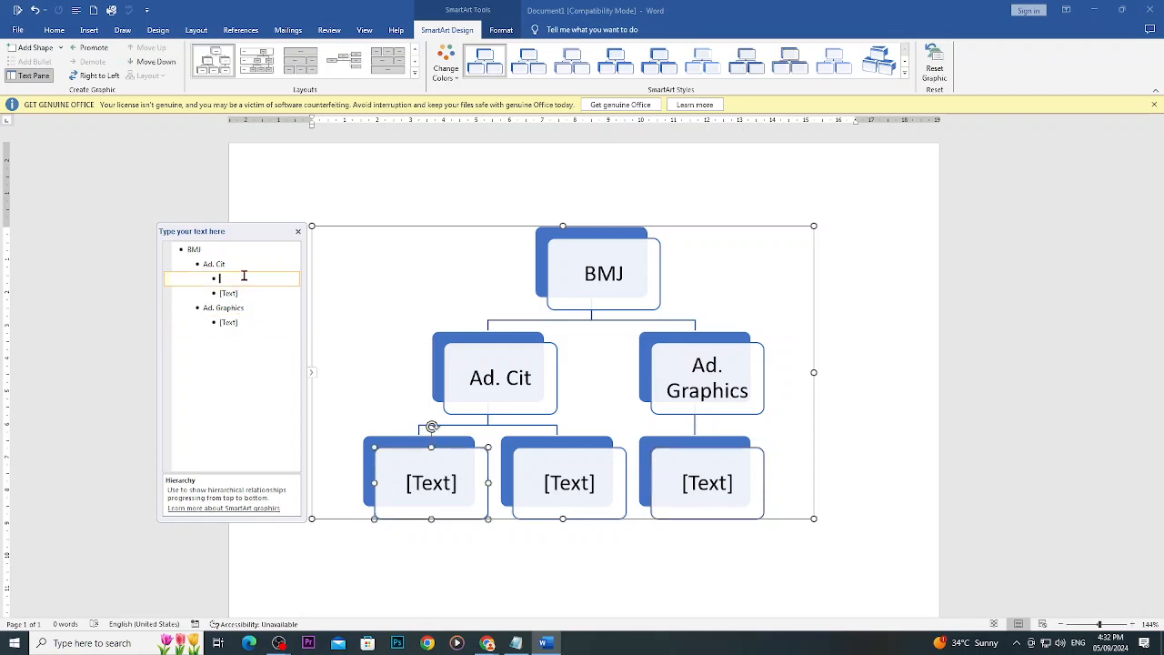
pyautogui.write('Office')
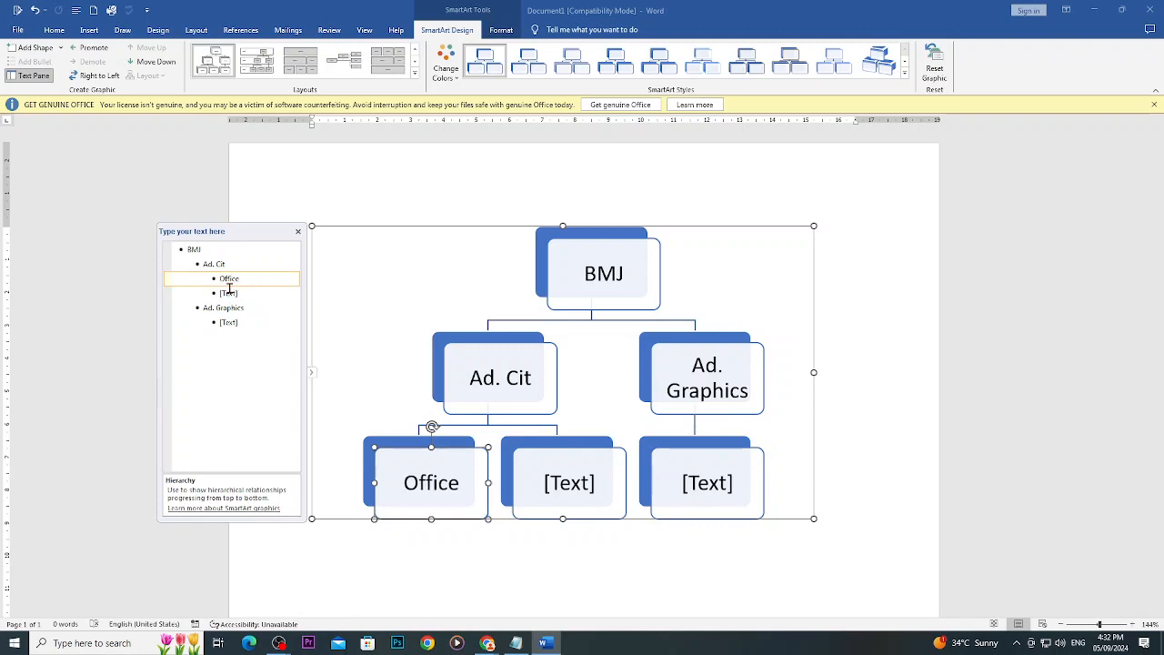
pyautogui.click(229, 293)
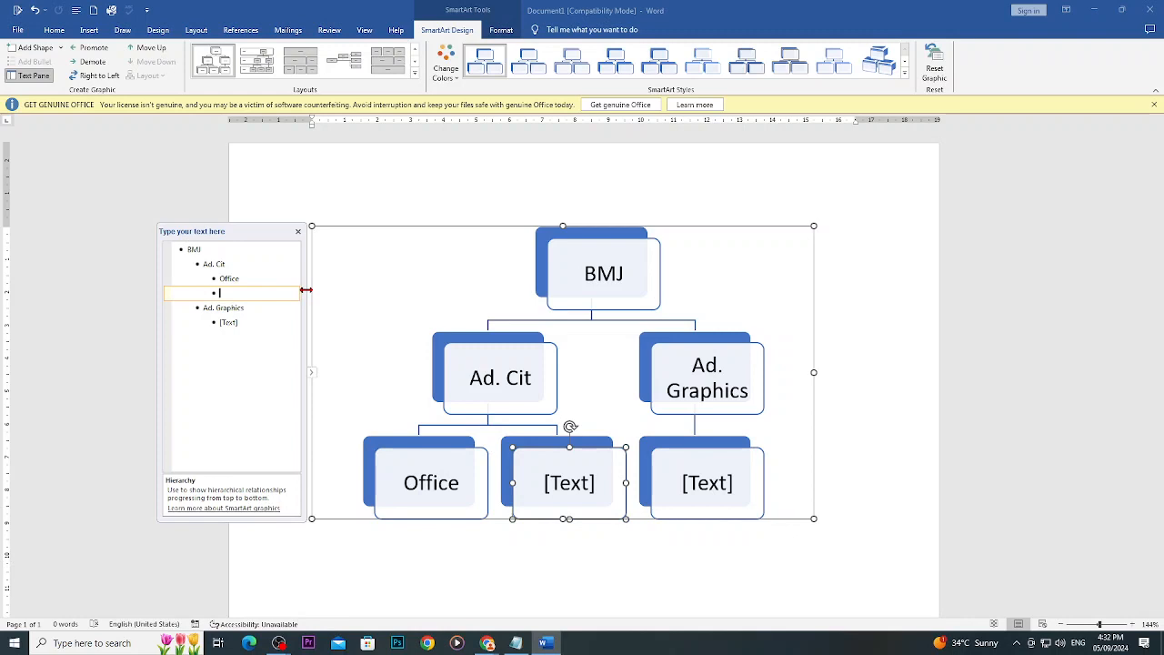
pyautogui.write('Canva')
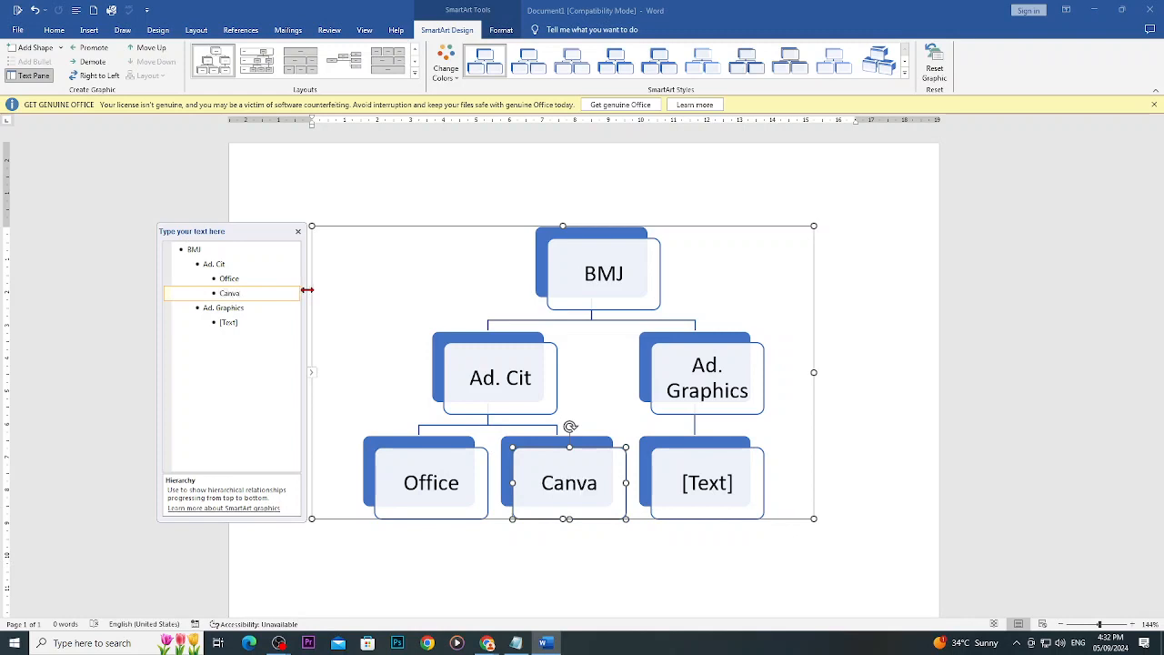
pyautogui.click(244, 322)
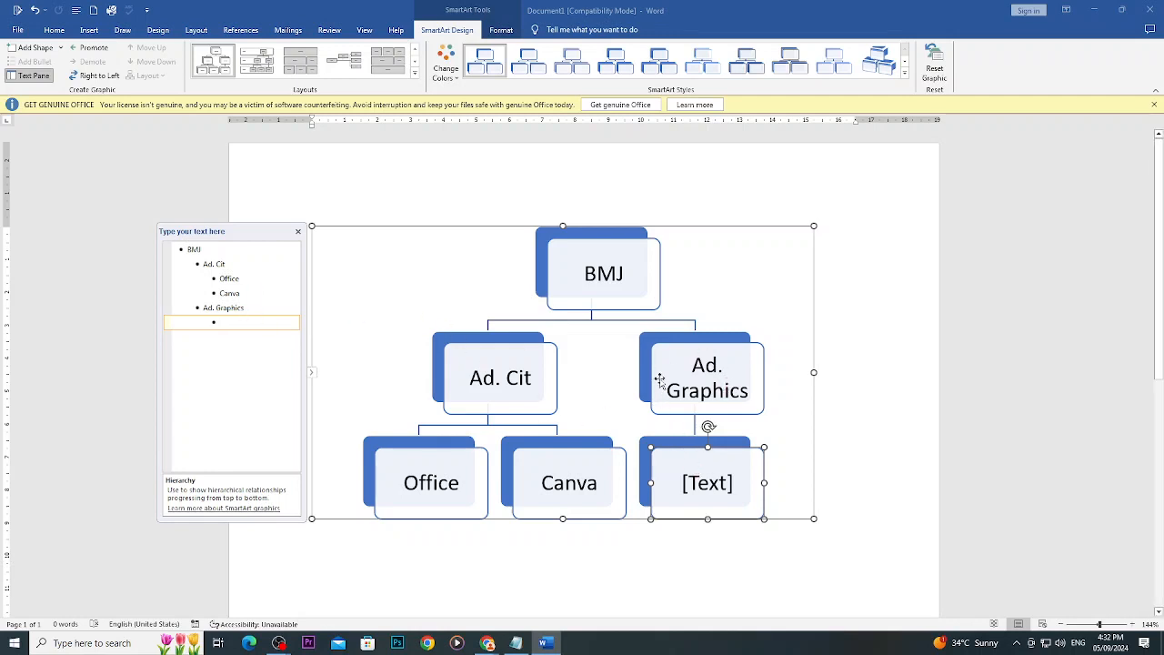
pyautogui.write('Illust')
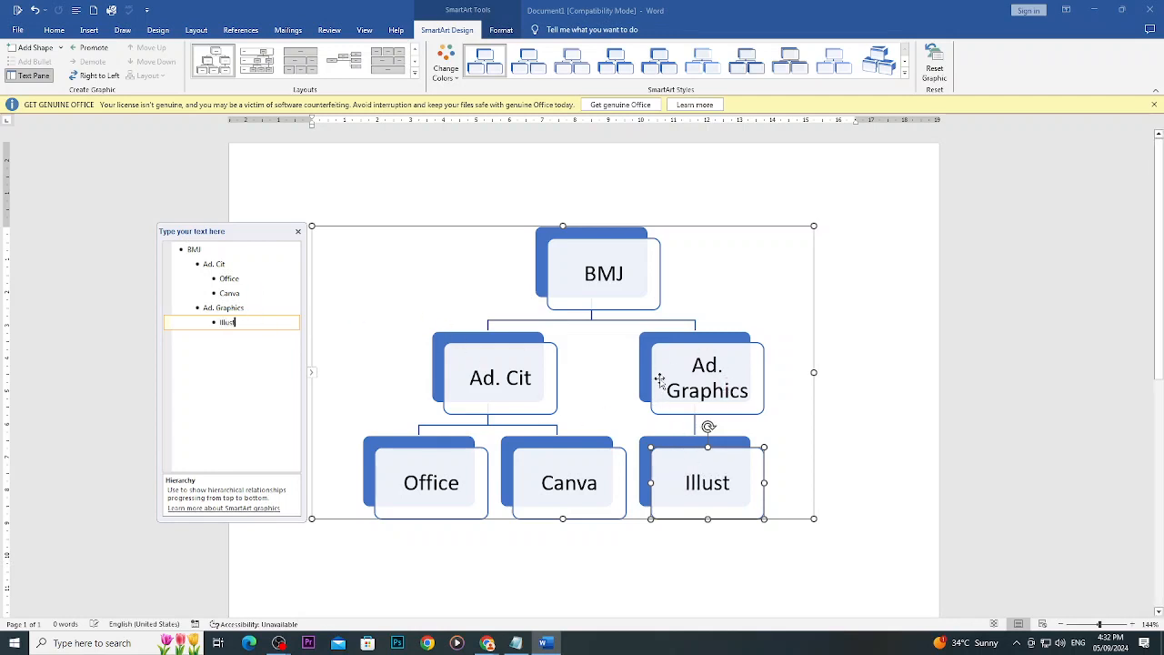
pyautogui.write('rator')
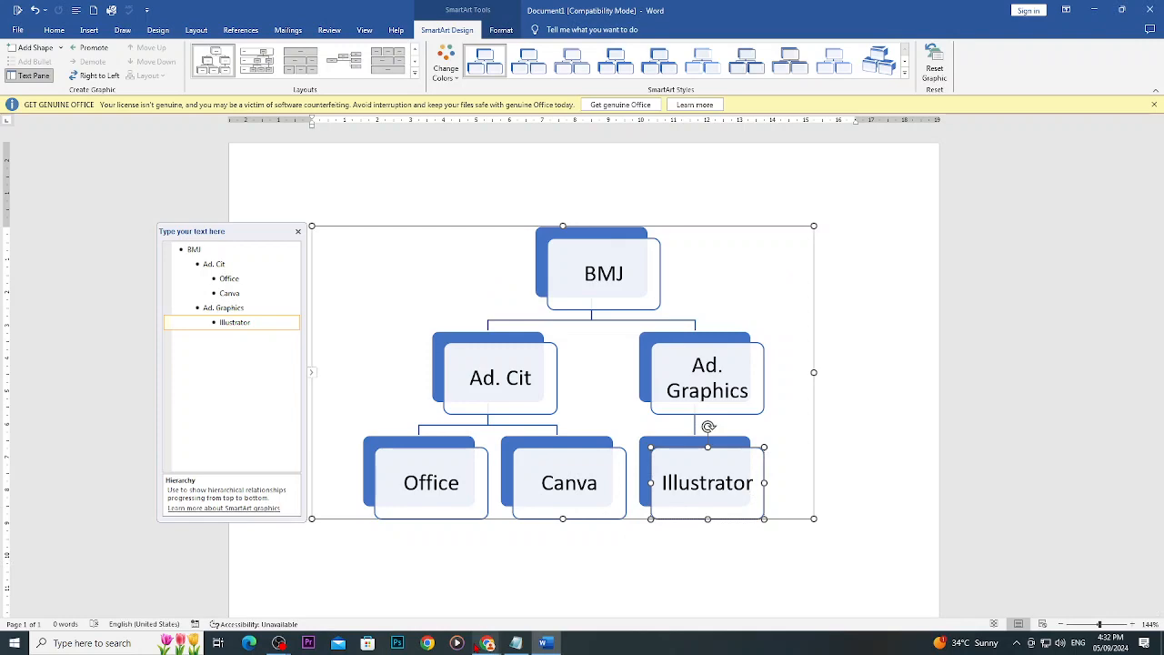
# Review the tutorial's advice on adding text to shapes in Chrome, return to Word and go through the Ad. Cit and Canva bullets.
pyautogui.moveTo(488, 644)
pyautogui.click(546, 611)
pyautogui.scroll(-3, 563, 453)
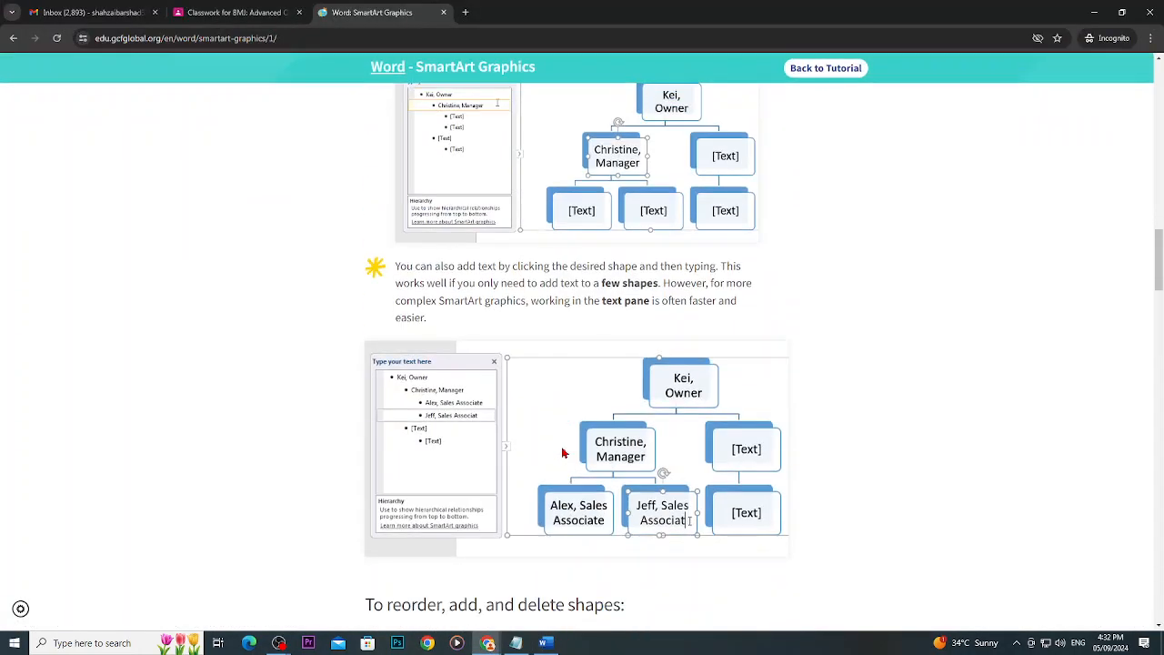
pyautogui.scroll(1, 563, 453)
pyautogui.hotkey('alt', 'Tab')
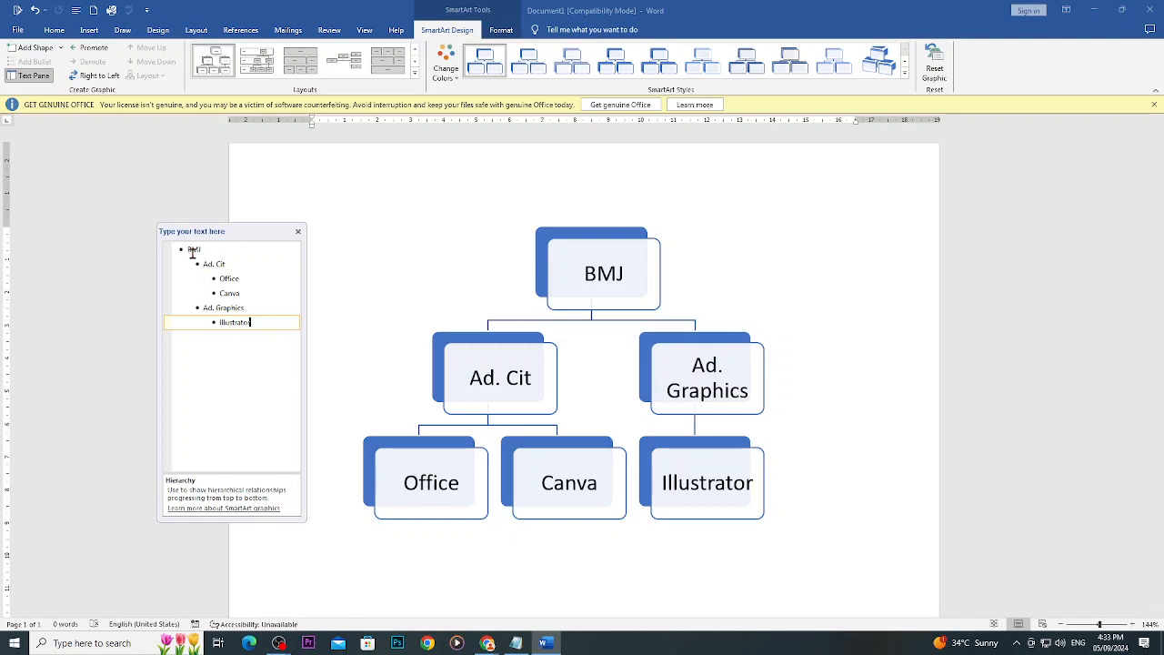
pyautogui.moveTo(203, 266); pyautogui.dragTo(223, 294)
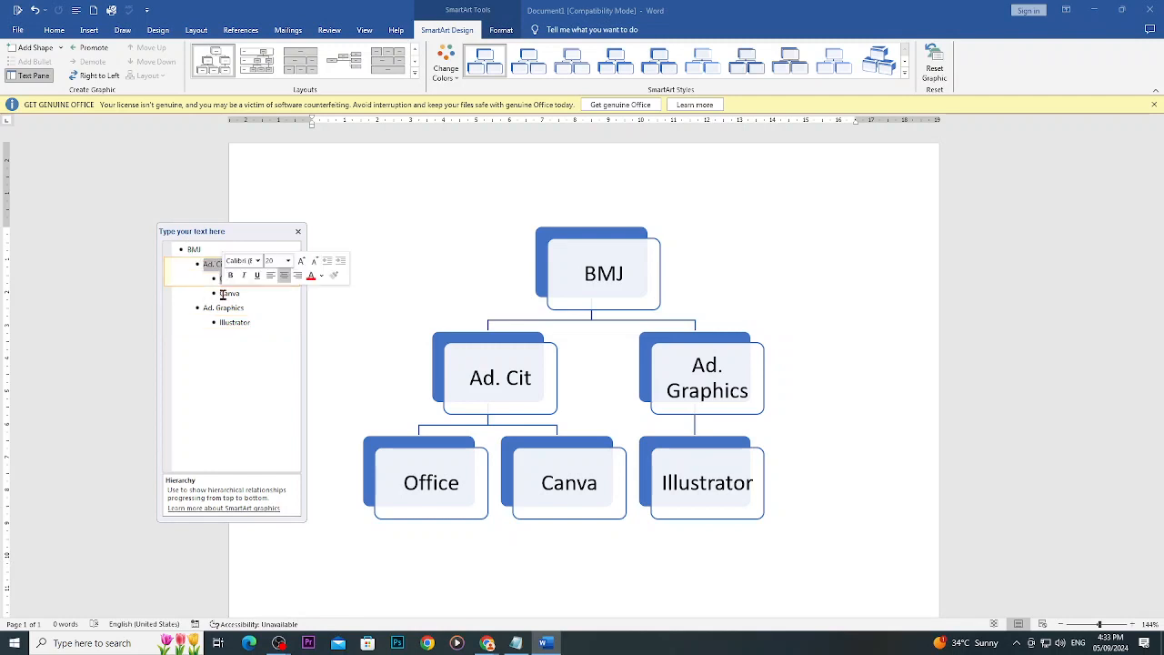
pyautogui.click(223, 294)
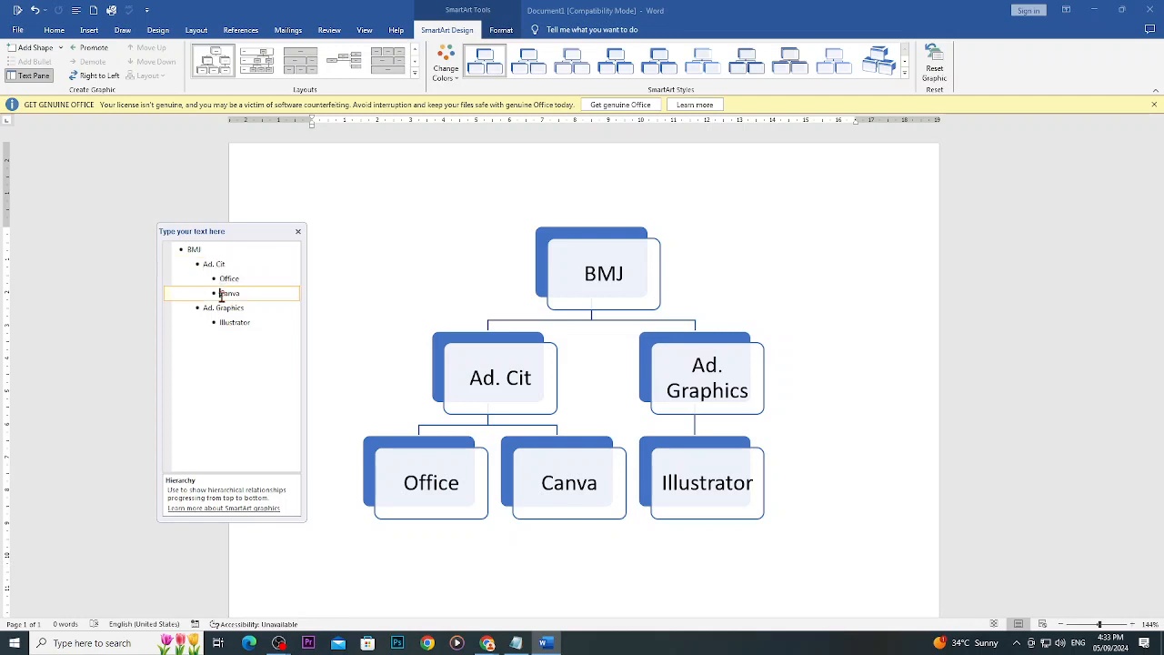
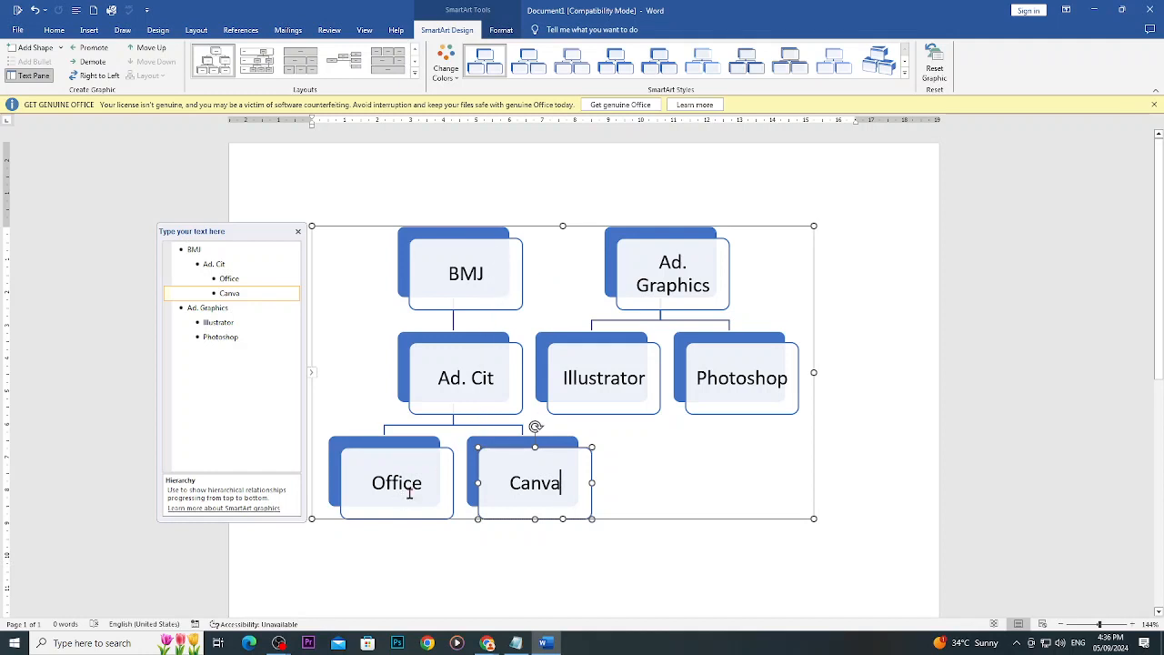
# Hide the SmartArt text pane, show it again from the graphic's edge and hide it once more.
pyautogui.click(297, 231)
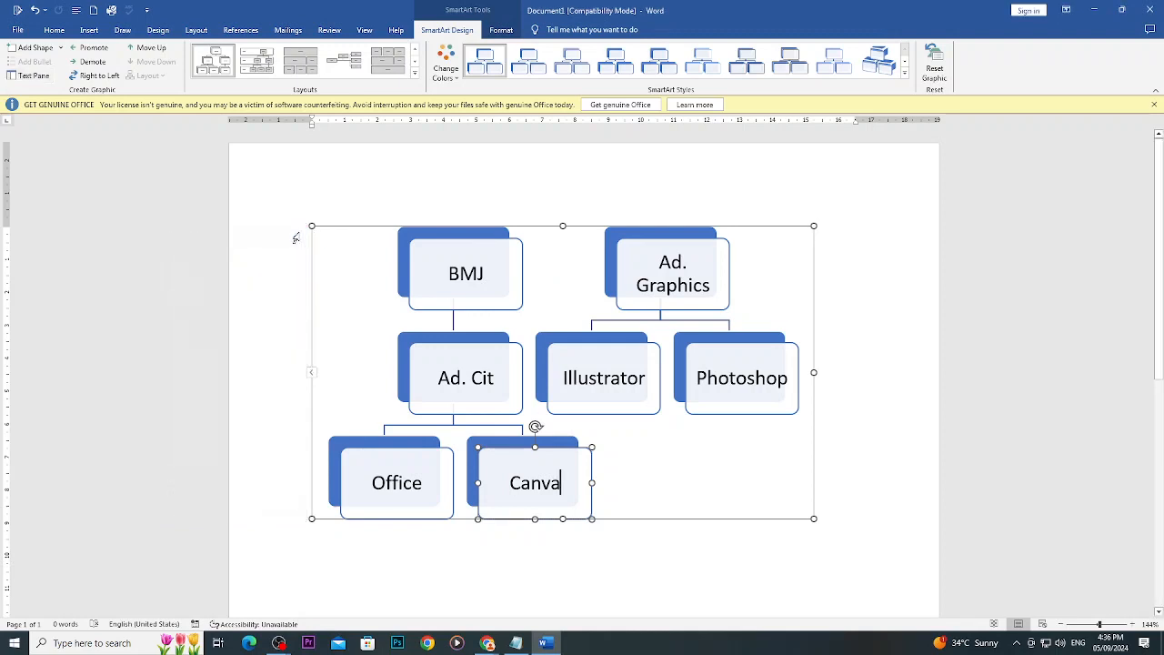
pyautogui.click(313, 374)
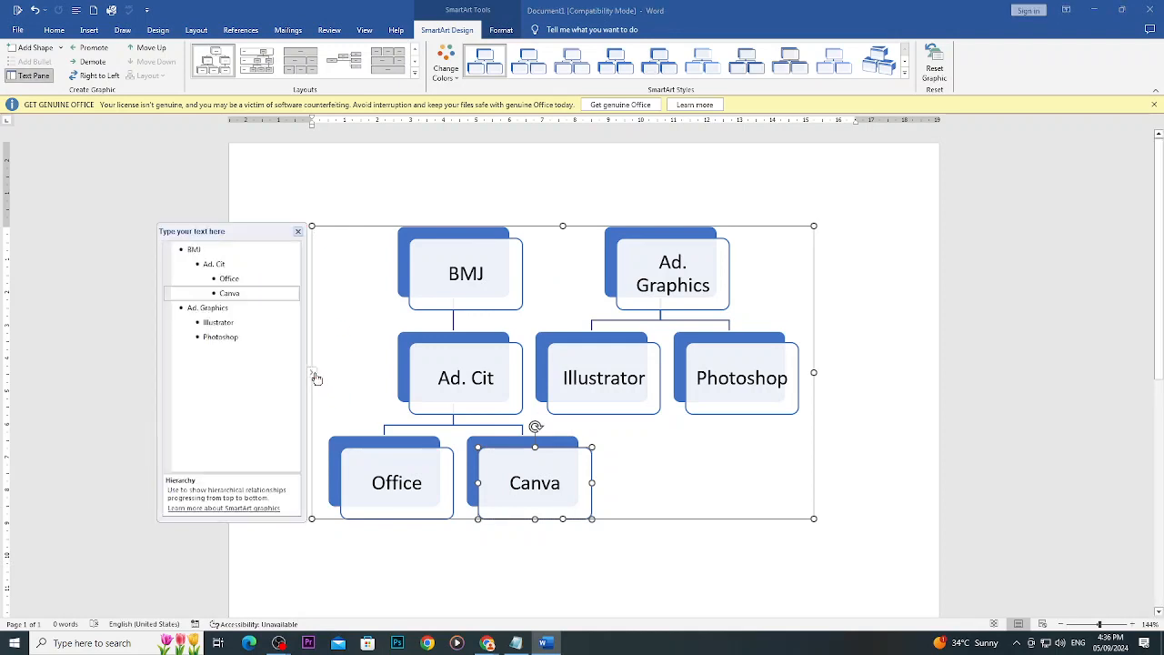
pyautogui.click(298, 231)
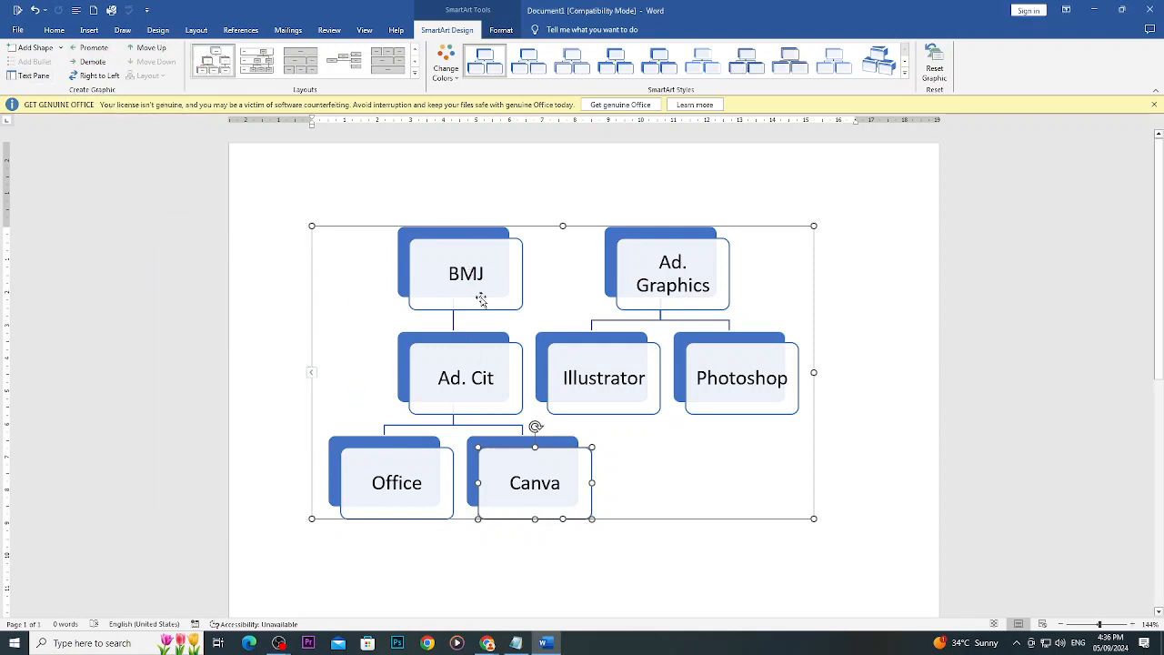
# Promote the Ad. Cit shape one level and demote it again under BMJ.
pyautogui.click(495, 357)
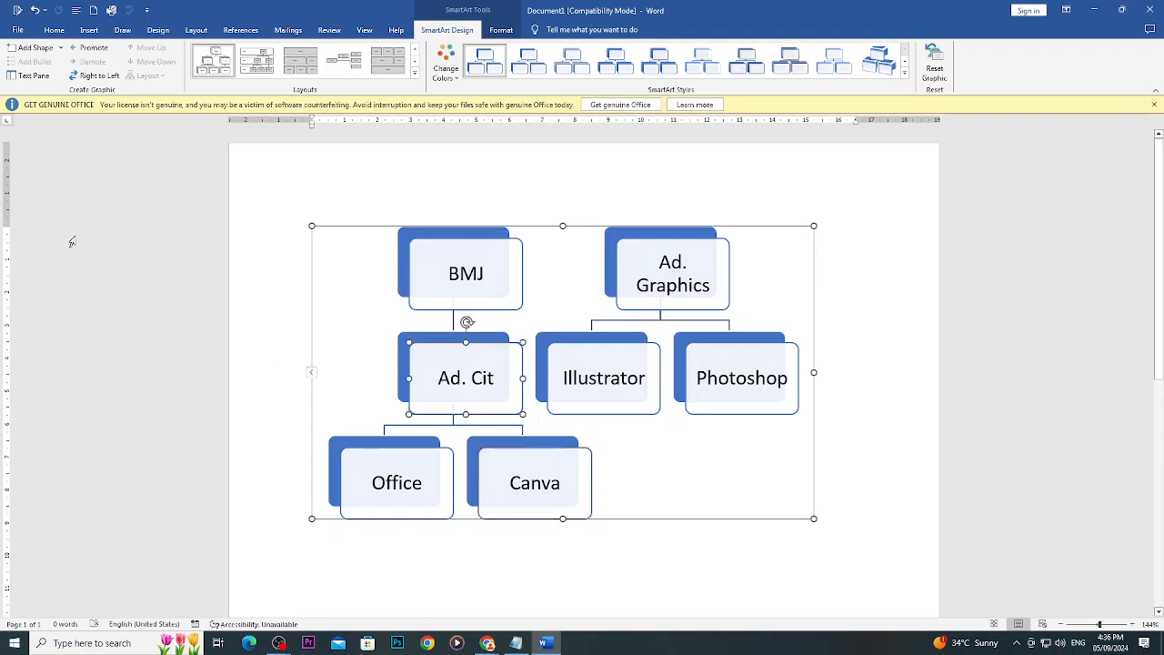
pyautogui.click(80, 52)
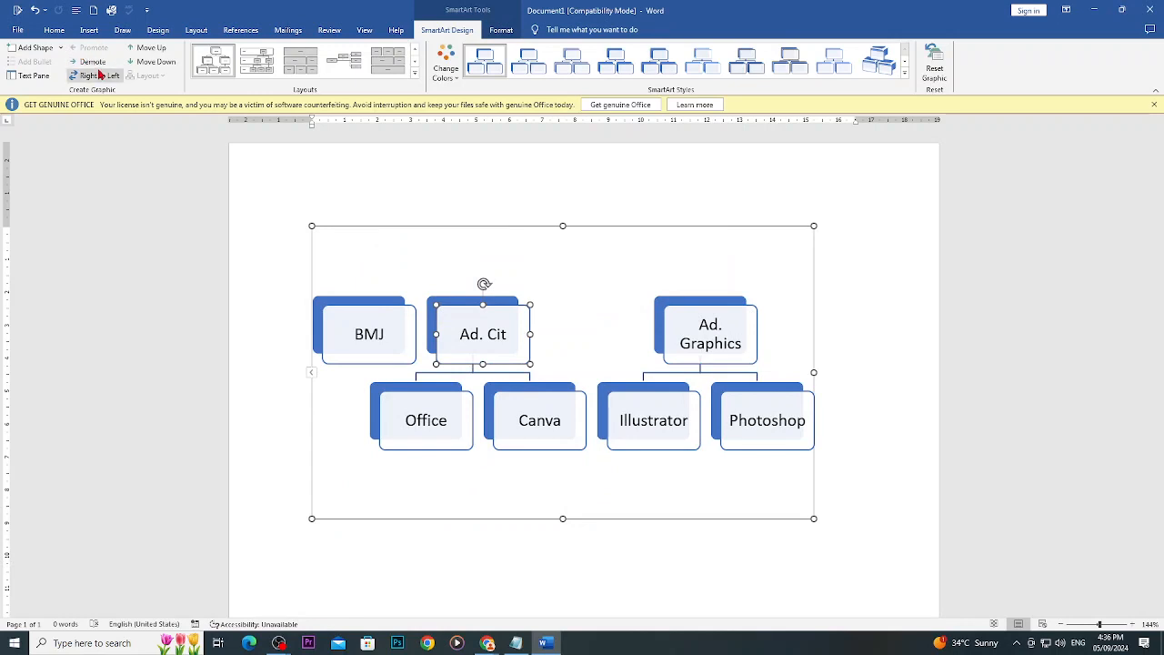
pyautogui.click(91, 61)
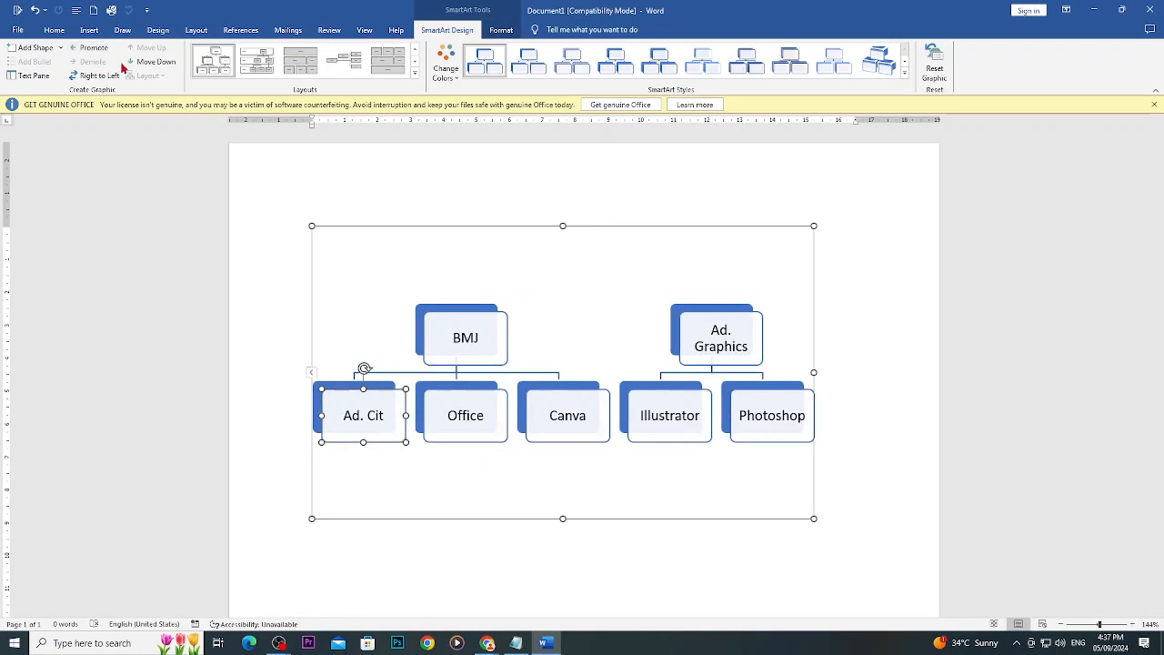
# Reorder Ad. Cit within the BMJ branch, moving it down past Office and Canva, up one place and down again.
pyautogui.click(141, 62)
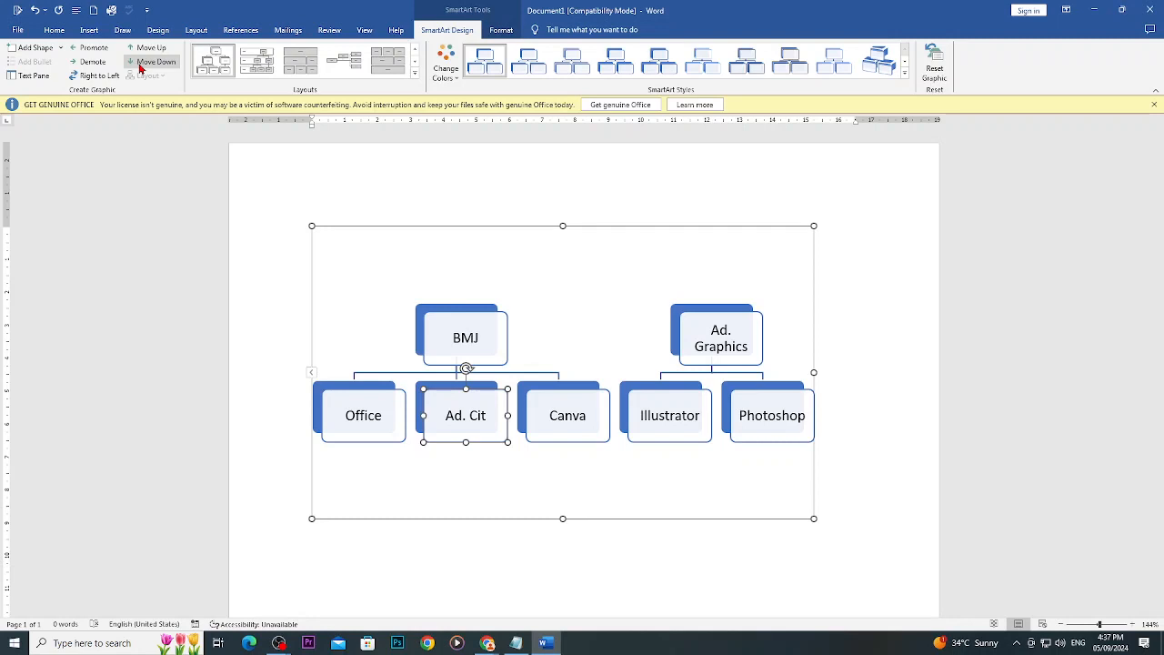
pyautogui.click(141, 63)
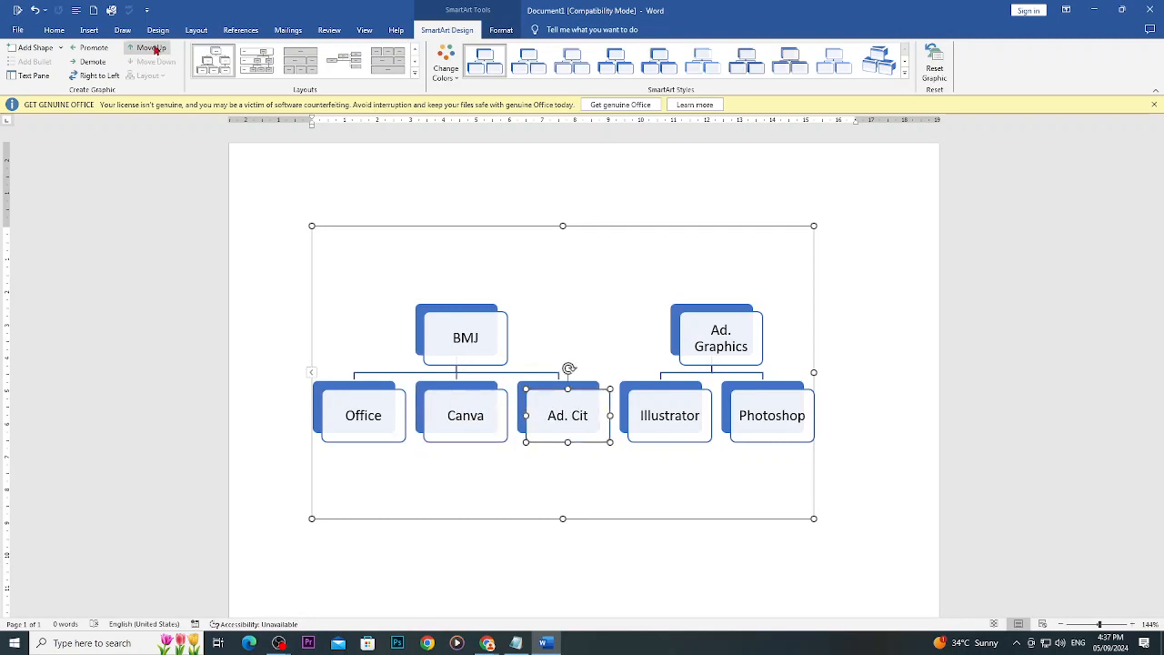
pyautogui.click(153, 48)
pyautogui.click(160, 61)
# Switch to the tutorial in Chrome and examine the Move Up, Move Down and Add Shape commands and the Customizing SmartArt section.
pyautogui.click(1094, 10)
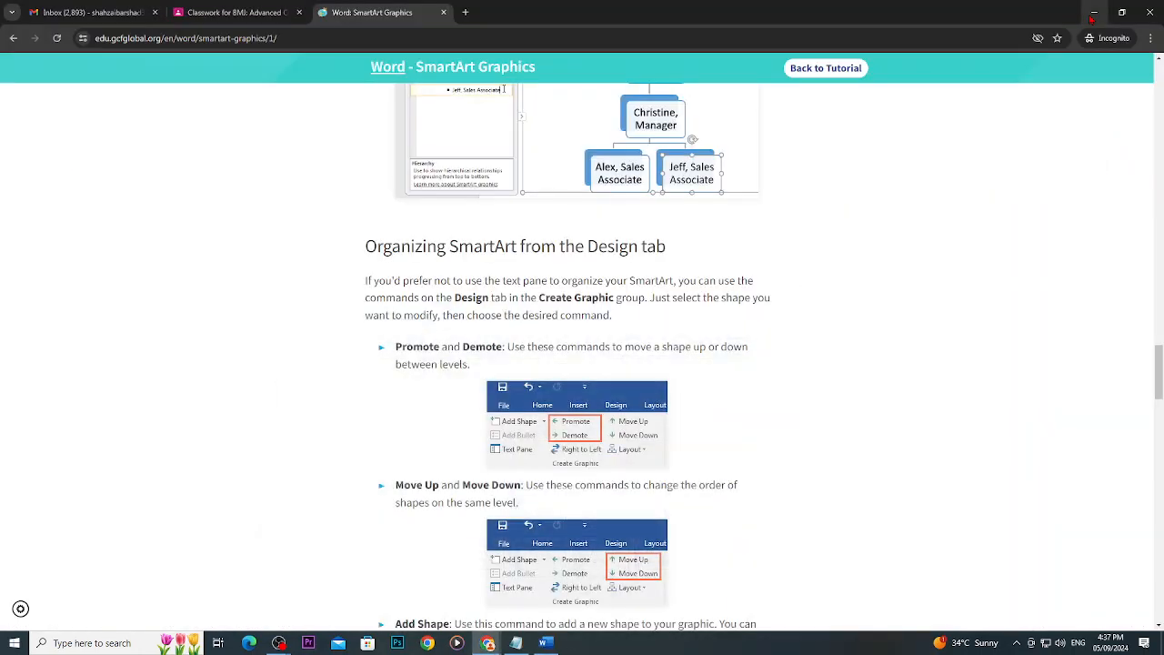
pyautogui.scroll(-1, 750, 339)
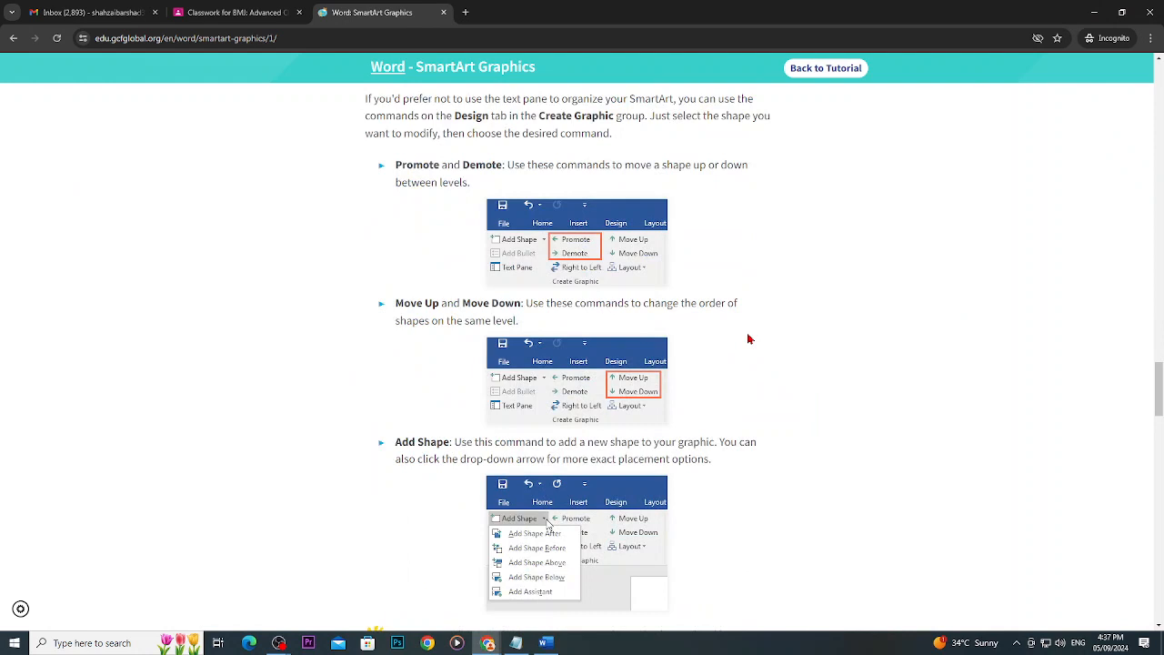
pyautogui.scroll(-4, 749, 338)
pyautogui.scroll(2, 686, 424)
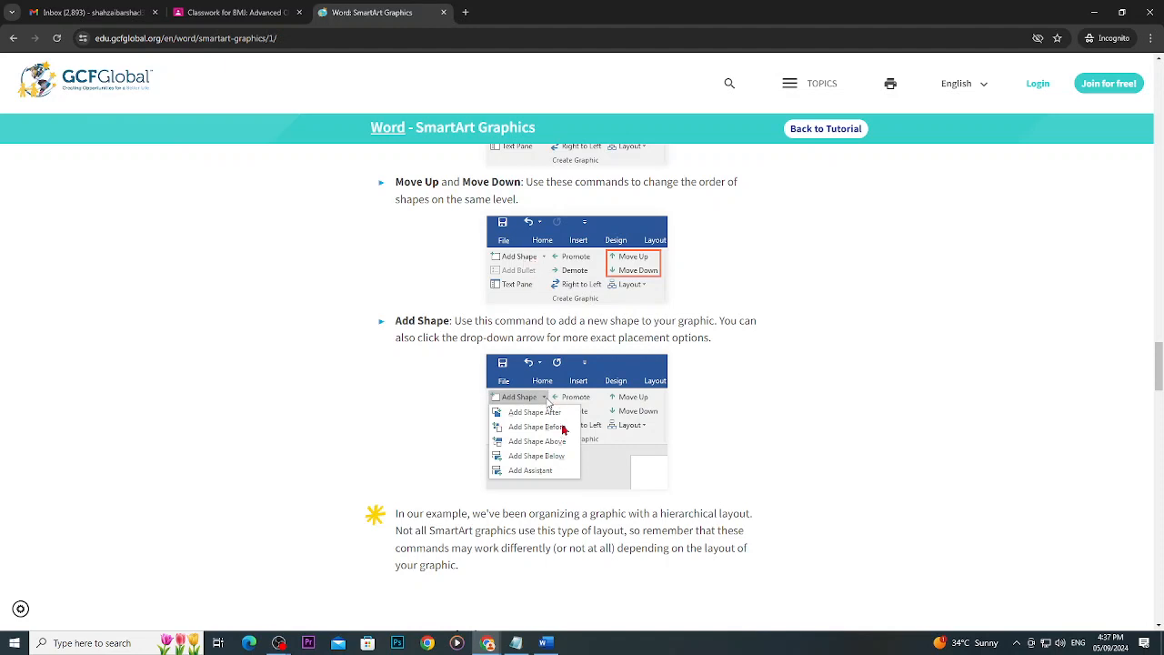
pyautogui.scroll(-2, 549, 404)
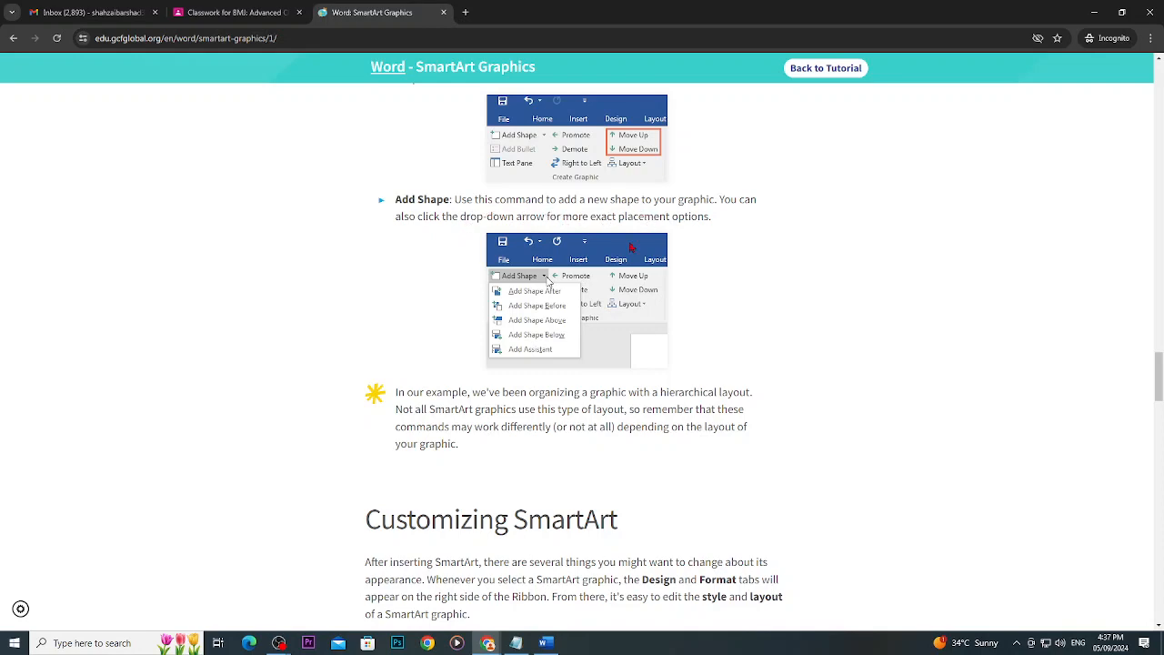
pyautogui.scroll(-2, 680, 267)
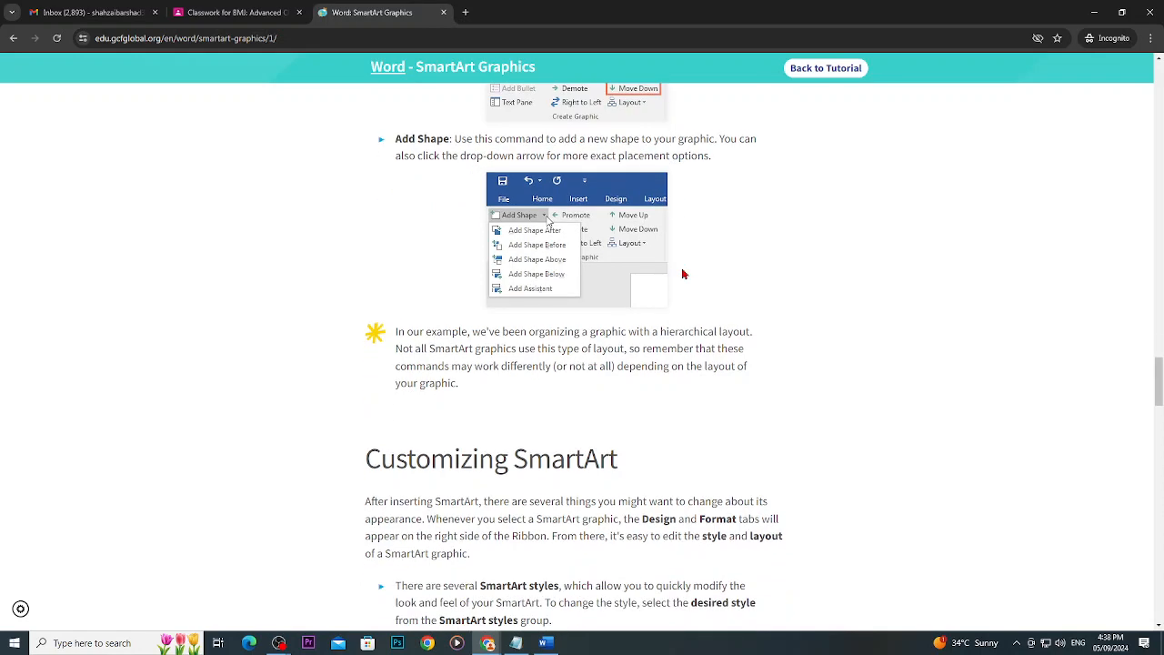
pyautogui.scroll(1, 684, 274)
pyautogui.scroll(1, 684, 274)
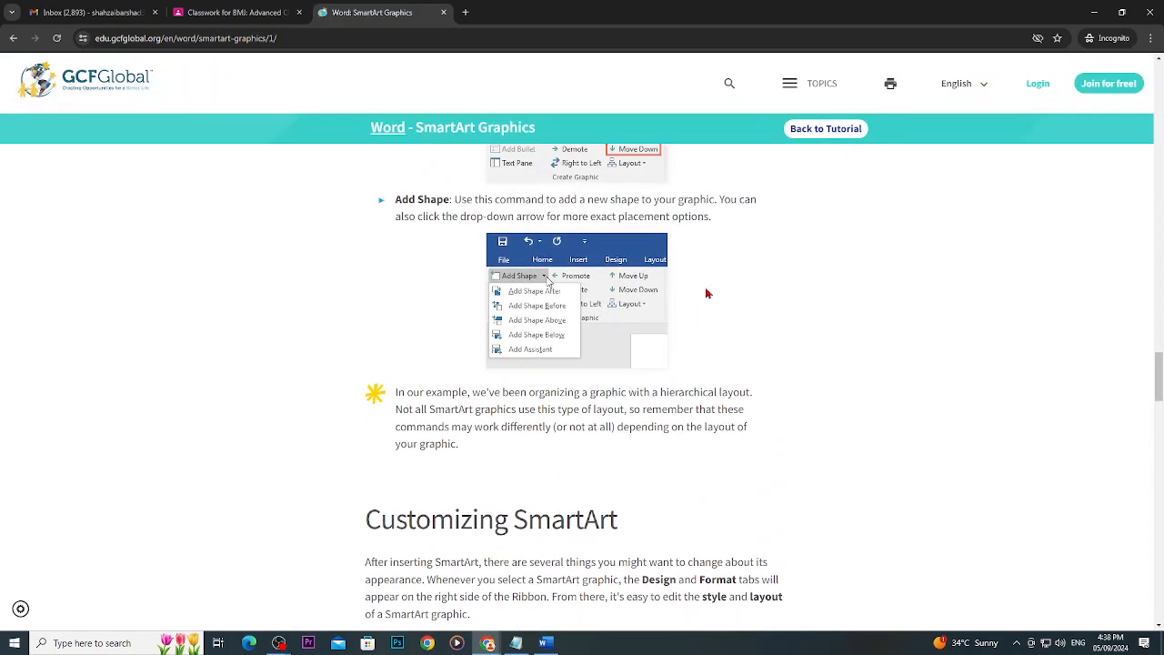
pyautogui.scroll(-3, 684, 274)
pyautogui.scroll(-1, 679, 248)
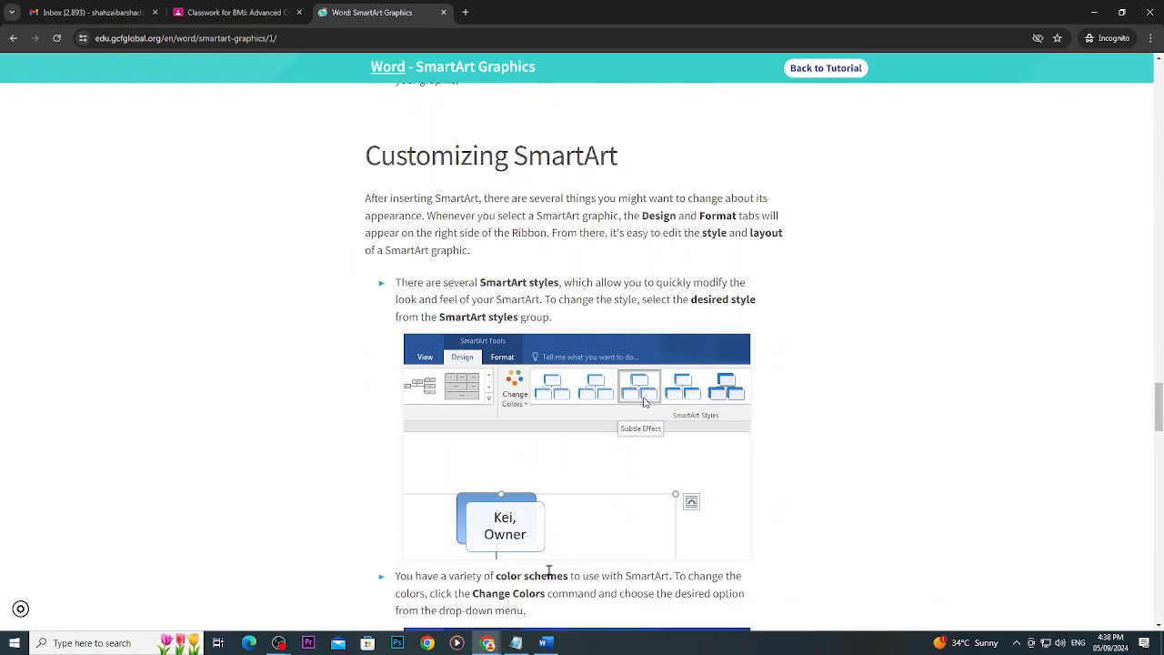
# Switch back to Word and add a series of blank shapes beneath Ad. Cit.
pyautogui.click(545, 643)
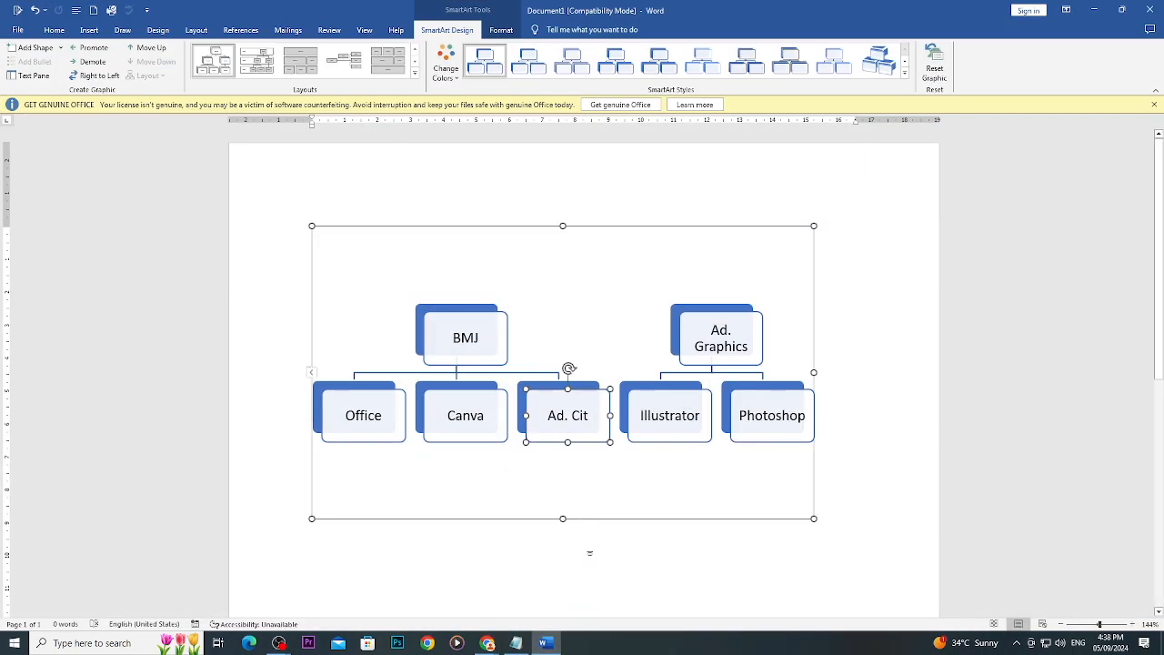
pyautogui.click(48, 52)
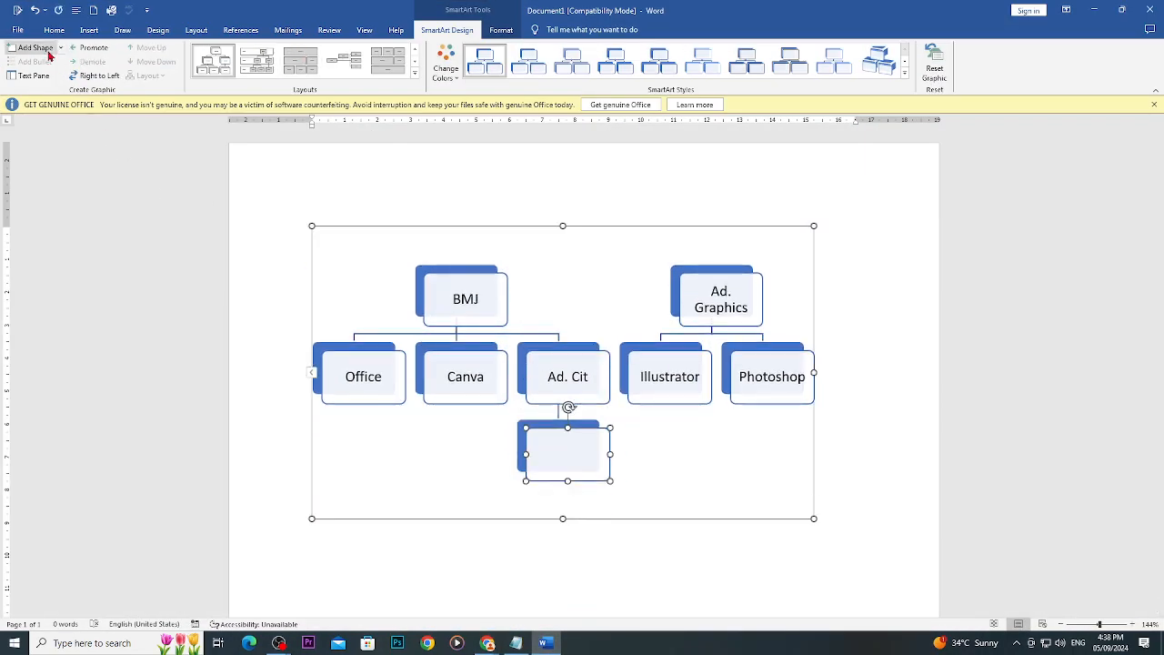
pyautogui.click(48, 52)
pyautogui.click(48, 51)
pyautogui.click(49, 55)
pyautogui.click(48, 52)
pyautogui.click(49, 52)
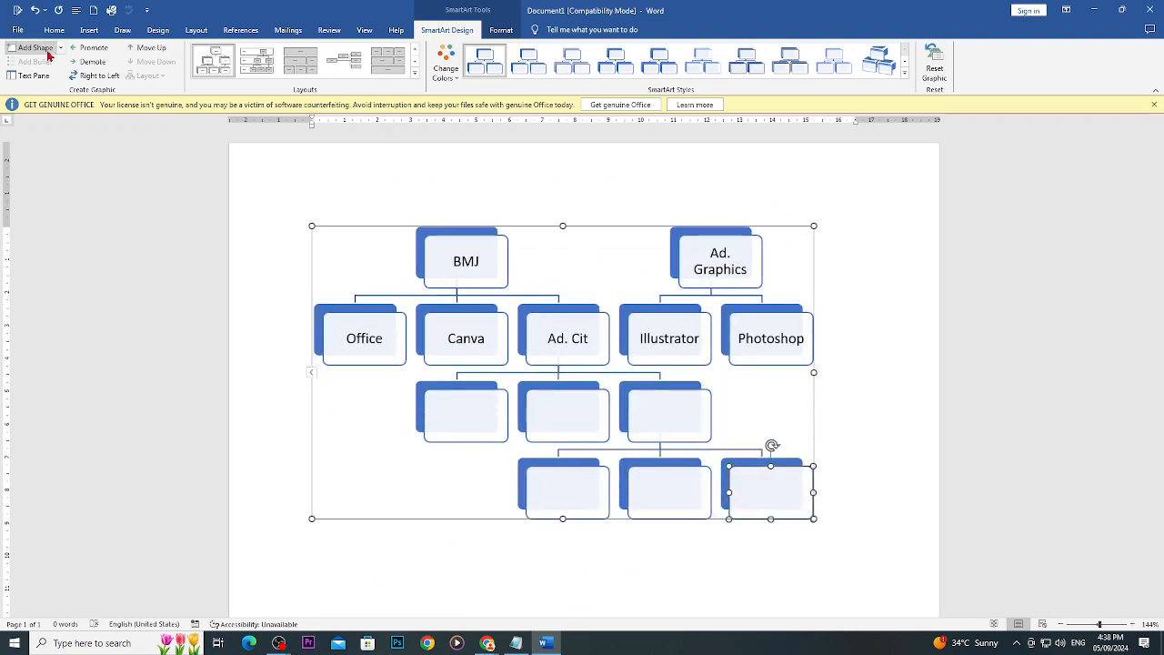
# Undo all the blank shapes added beneath Ad. Cit.
pyautogui.hotkey('ctrl', 'z')
pyautogui.hotkey('ctrl', 'z')
pyautogui.hotkey('ctrl', 'z')
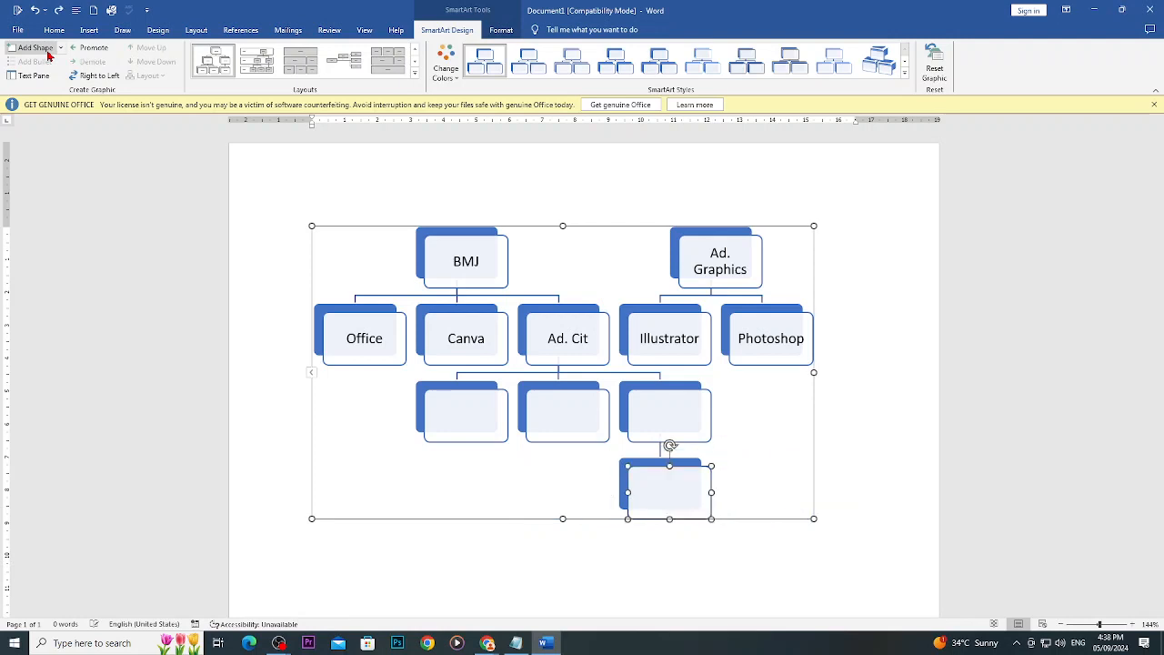
pyautogui.hotkey('ctrl', 'z')
pyautogui.hotkey('ctrl', 'z')
pyautogui.hotkey('ctrl', 'z')
pyautogui.hotkey('ctrl', 'z')
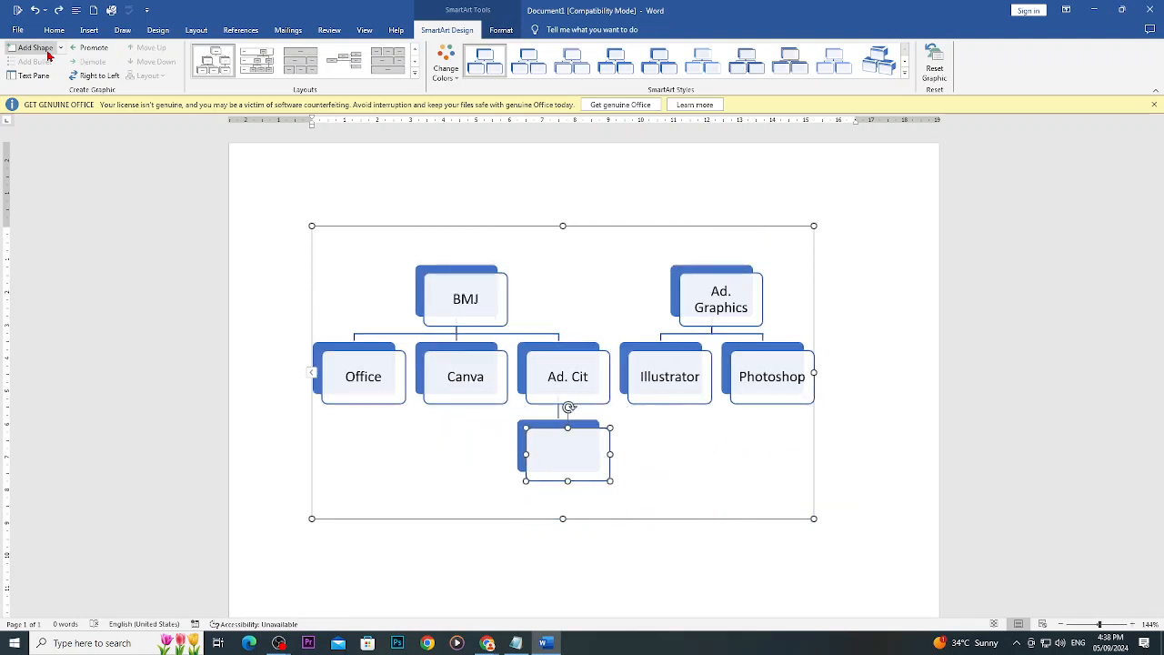
# Show the text pane, add an empty bullet after Photoshop under Ad. Graphics and add a blank shape beneath it.
pyautogui.click(311, 373)
pyautogui.click(252, 335)
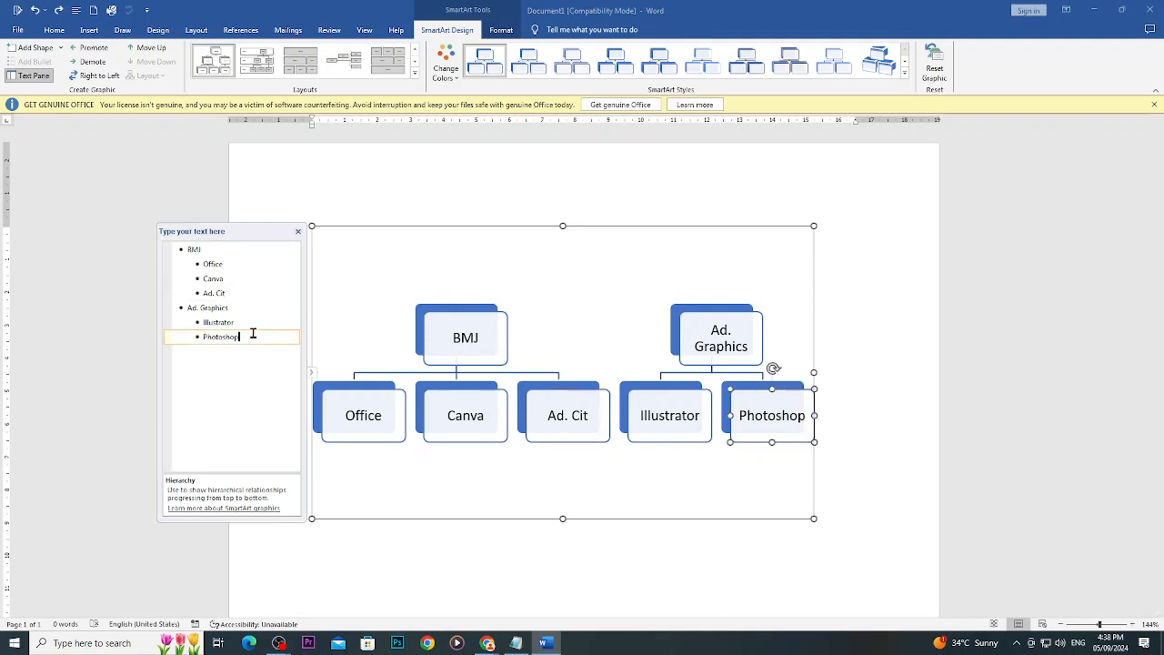
pyautogui.press('Return')
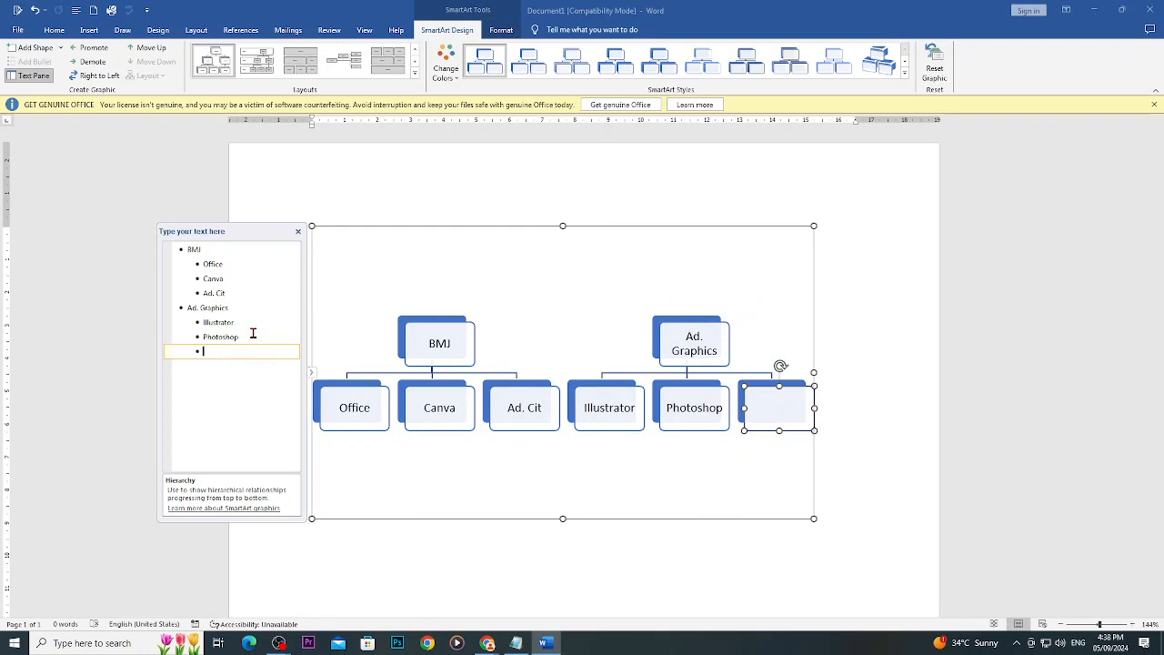
pyautogui.click(30, 51)
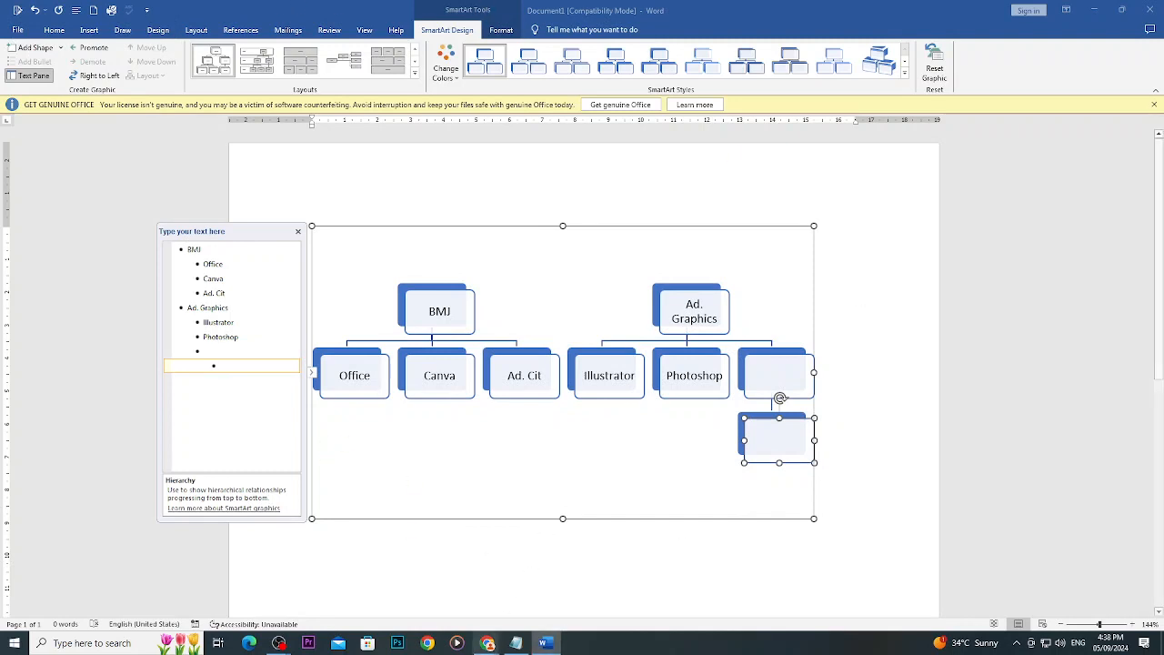
# Check the objectives in Notepad and examine the tutorial's SmartArt styles and color schemes in Chrome.
pyautogui.click(516, 644)
pyautogui.moveTo(488, 643)
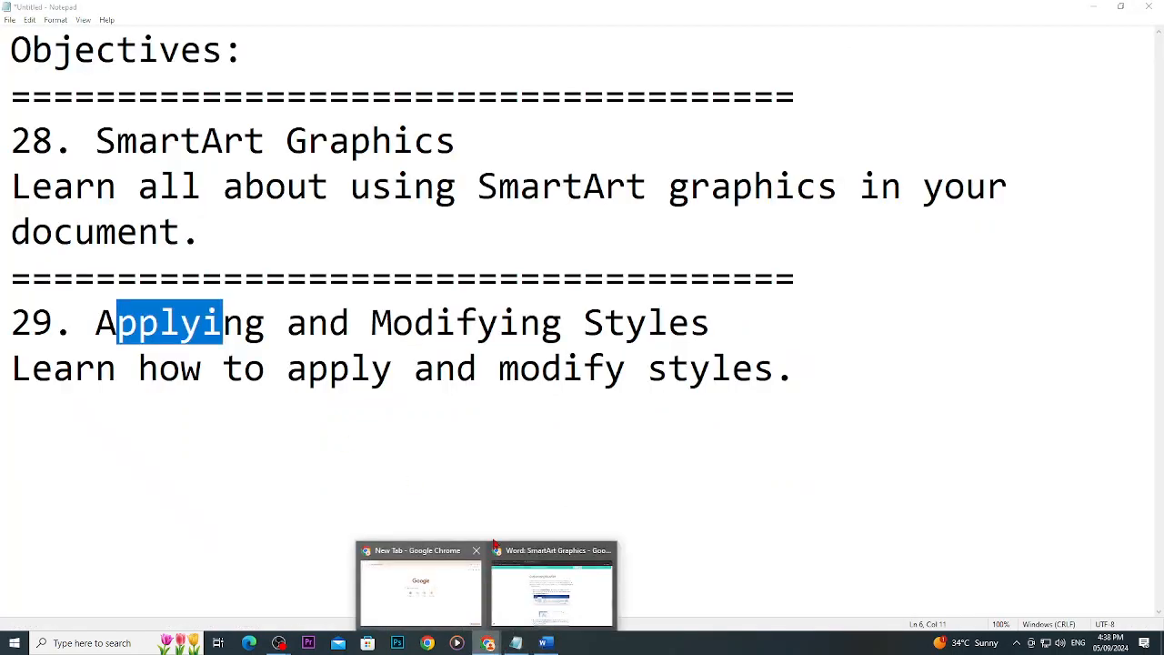
pyautogui.click(541, 545)
pyautogui.scroll(-3, 557, 515)
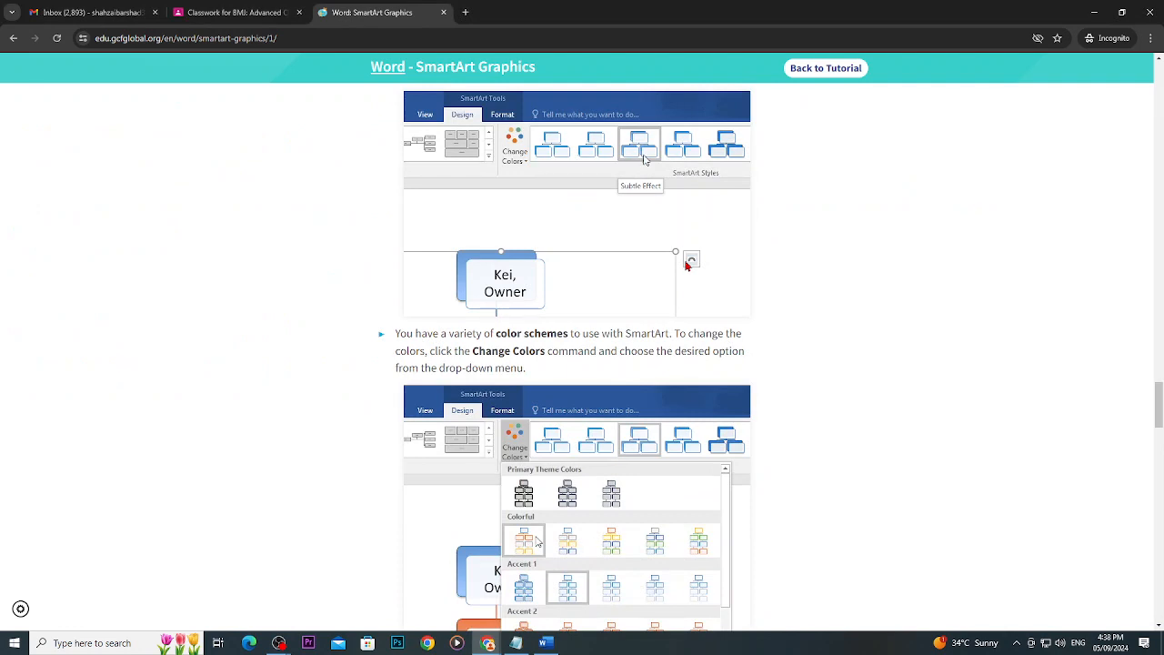
pyautogui.scroll(-2, 687, 265)
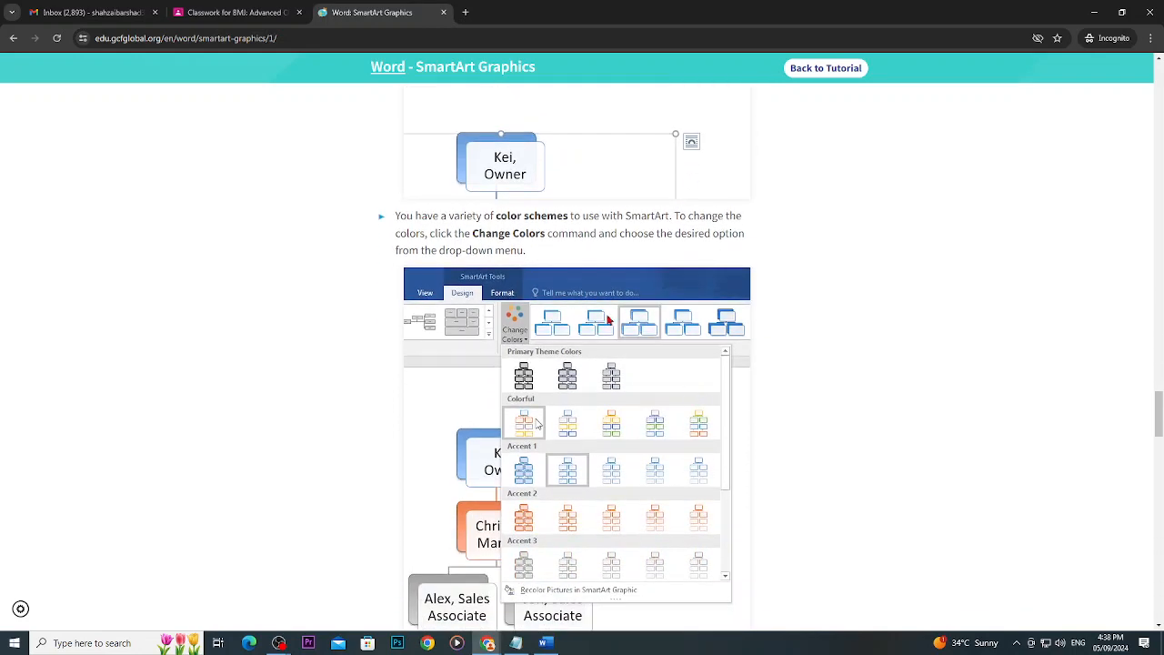
pyautogui.scroll(5, 499, 341)
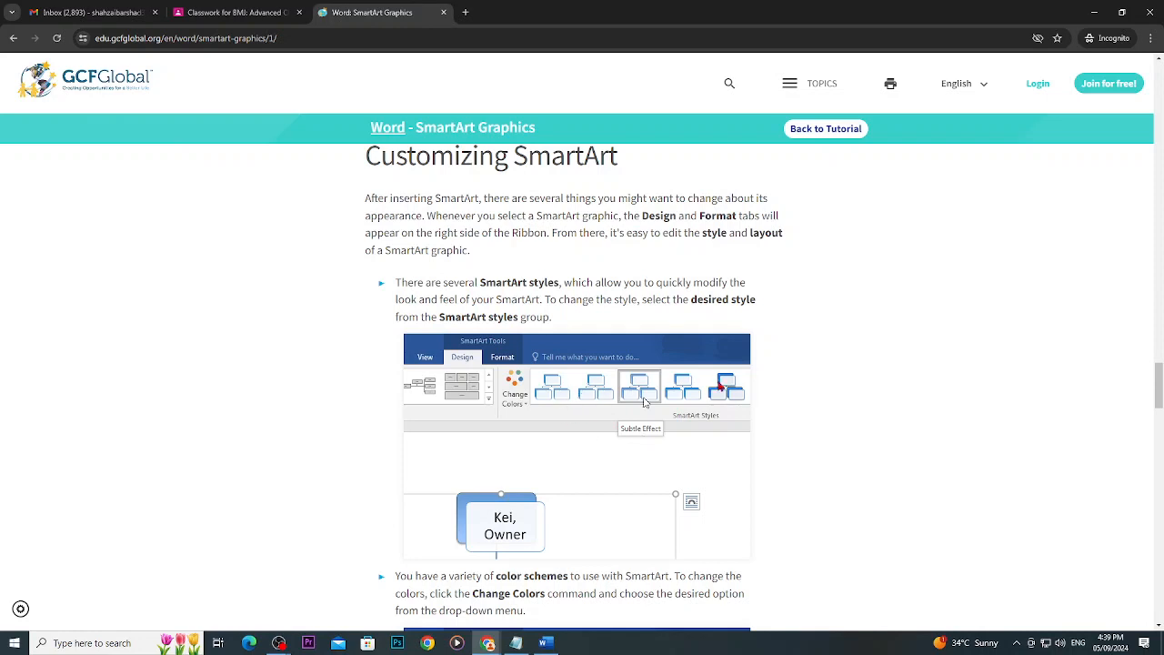
# Switch to Word and apply the seventh 3-D SmartArt style to the hierarchy graphic.
pyautogui.click(545, 643)
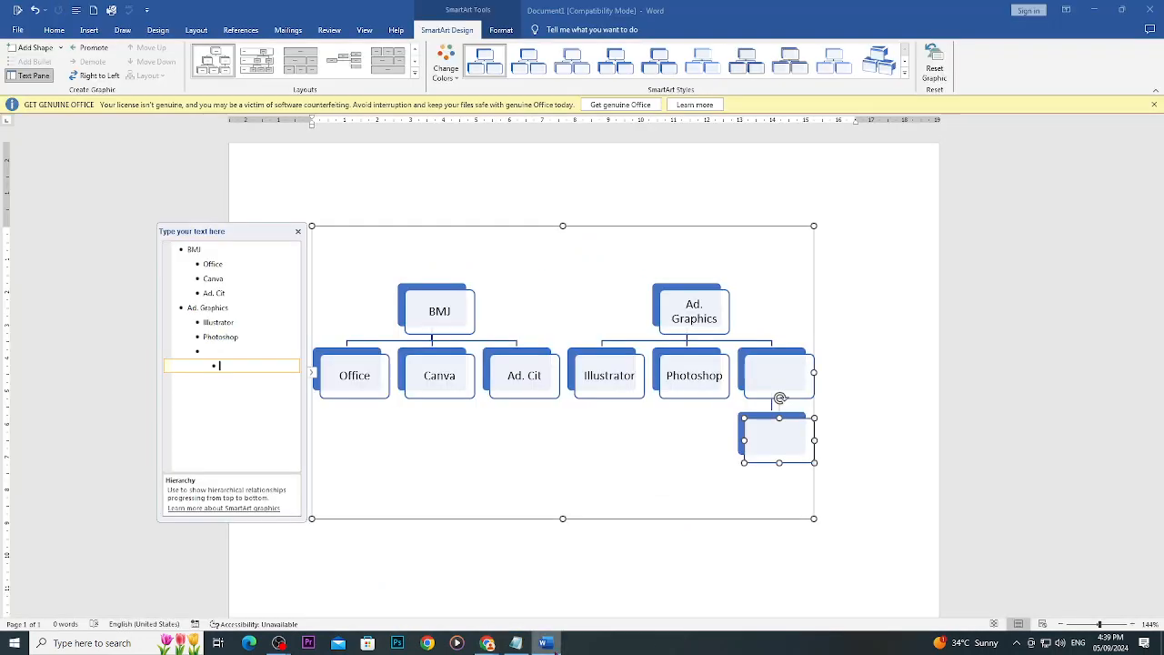
pyautogui.click(904, 75)
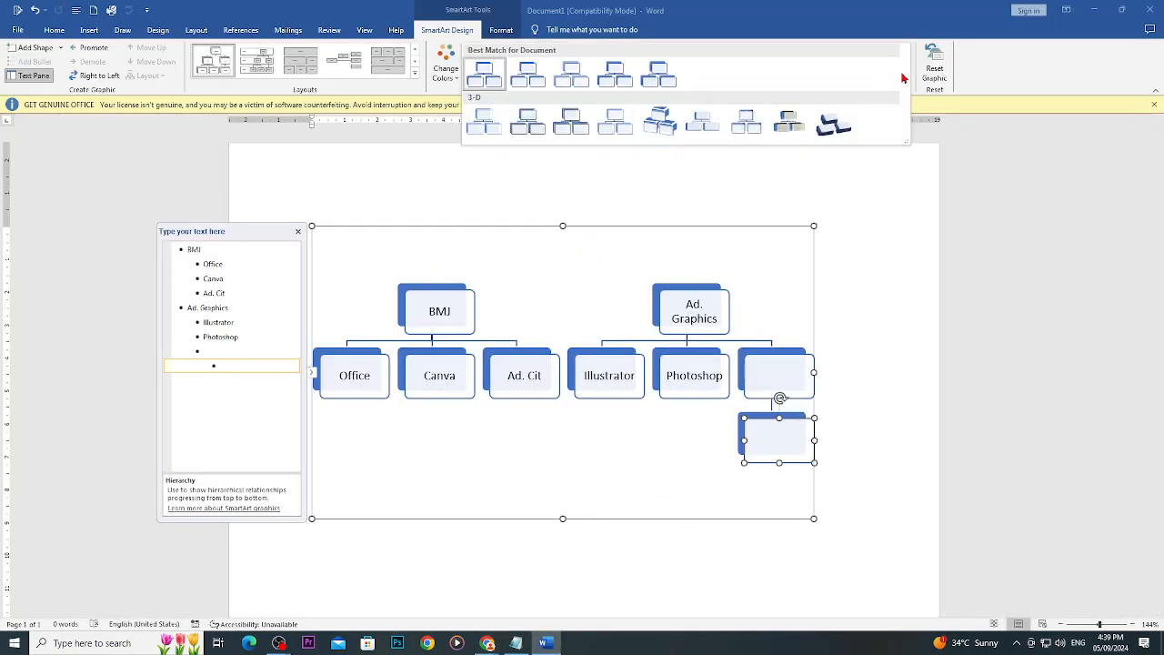
pyautogui.click(746, 125)
# Recolor the hierarchy graphic with an orange color scheme.
pyautogui.click(446, 71)
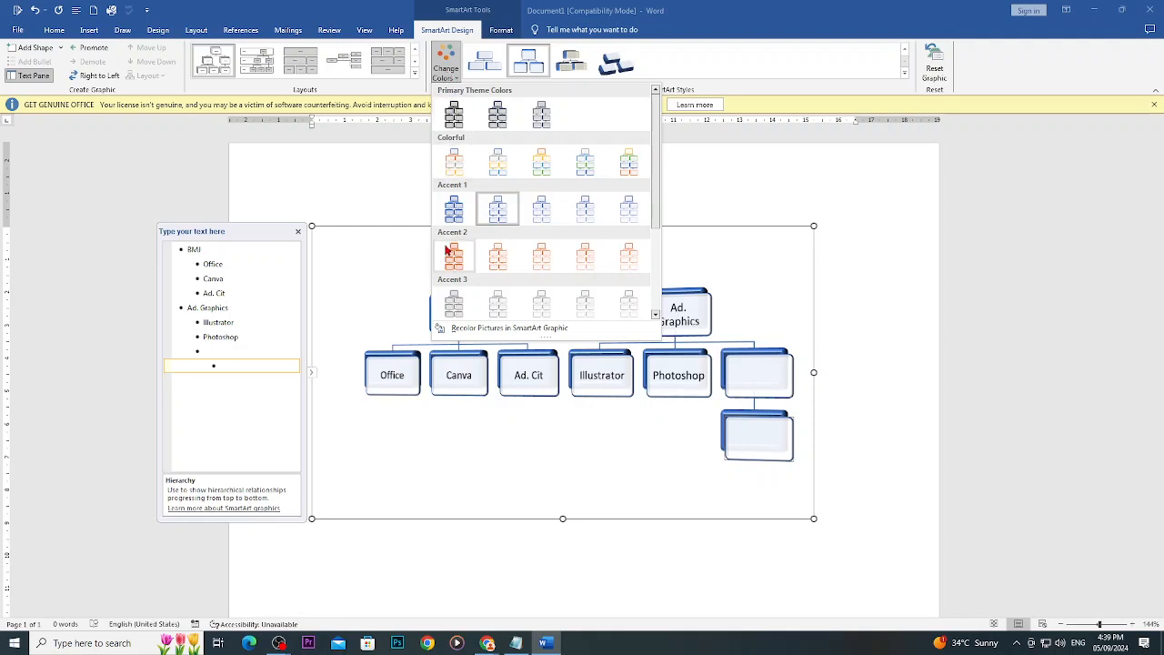
pyautogui.scroll(-3, 448, 253)
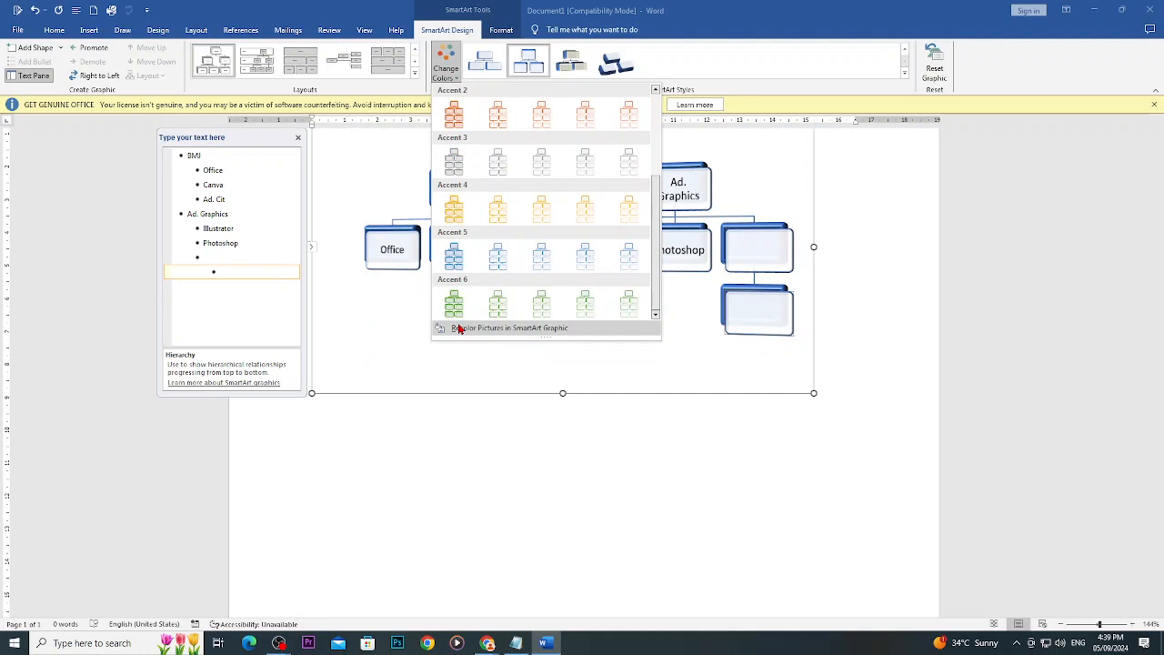
pyautogui.click(459, 330)
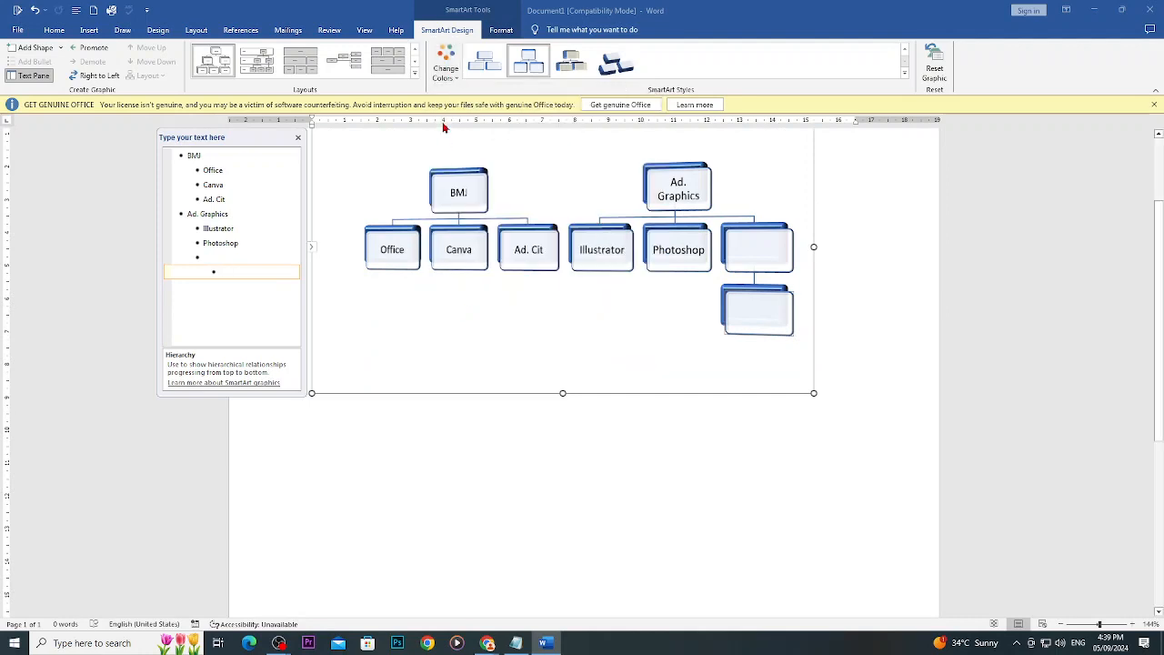
pyautogui.click(446, 62)
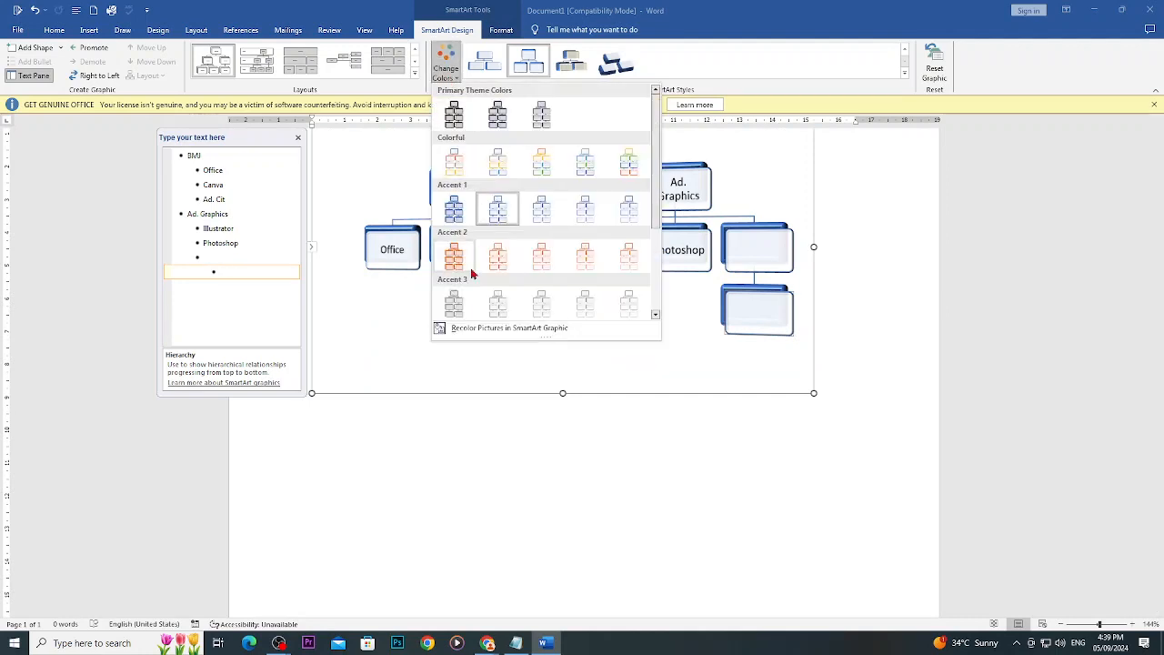
pyautogui.click(656, 315)
pyautogui.click(656, 316)
pyautogui.click(656, 316)
pyautogui.moveTo(653, 291); pyautogui.dragTo(653, 209)
pyautogui.click(457, 176)
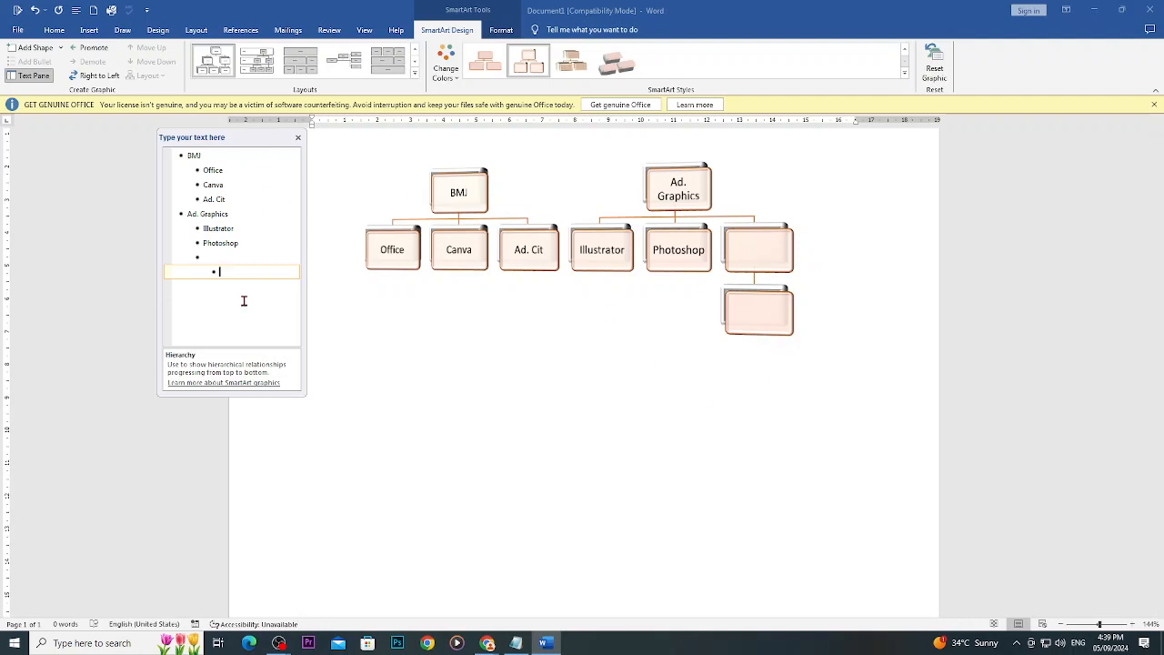
# Remove the two blank shapes after Photoshop from the Ad. Graphics branch, keeping the Photoshop text intact.
pyautogui.hotkey('shift', 'Tab')
pyautogui.press('BackSpace')
pyautogui.press('BackSpace')
pyautogui.press('BackSpace')
pyautogui.press('BackSpace')
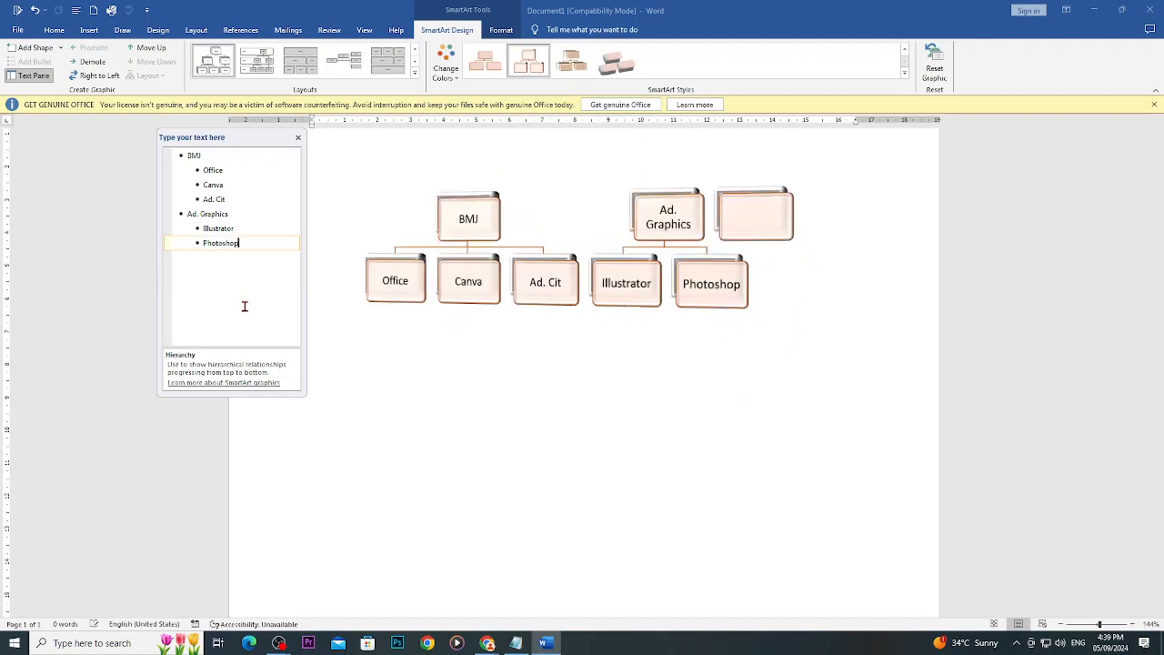
pyautogui.write('p')
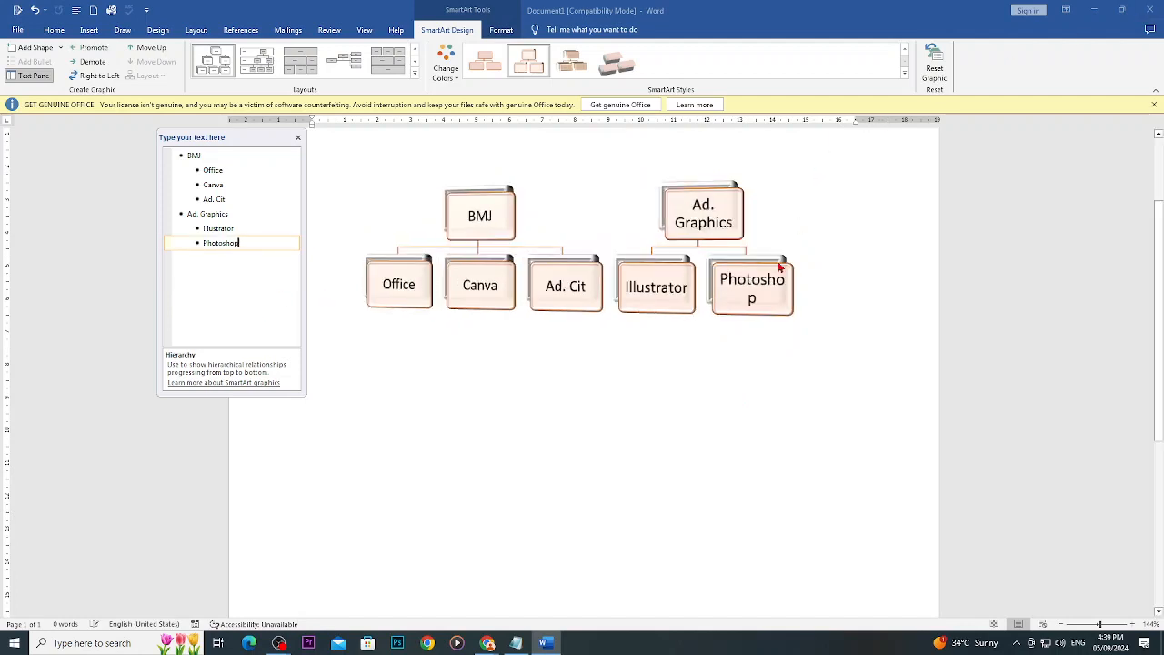
# Review the tutorial's instructions in Chrome on color schemes and on customizing individual SmartArt shapes.
pyautogui.moveTo(487, 643)
pyautogui.click(534, 587)
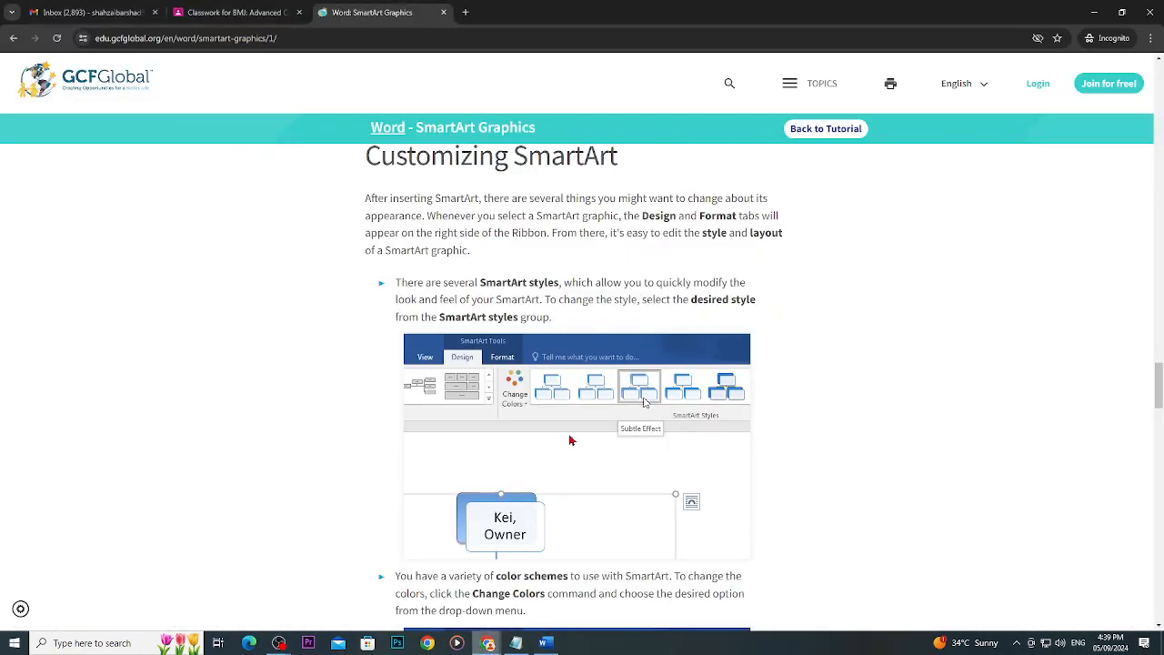
pyautogui.scroll(-4, 602, 349)
pyautogui.scroll(-5, 603, 348)
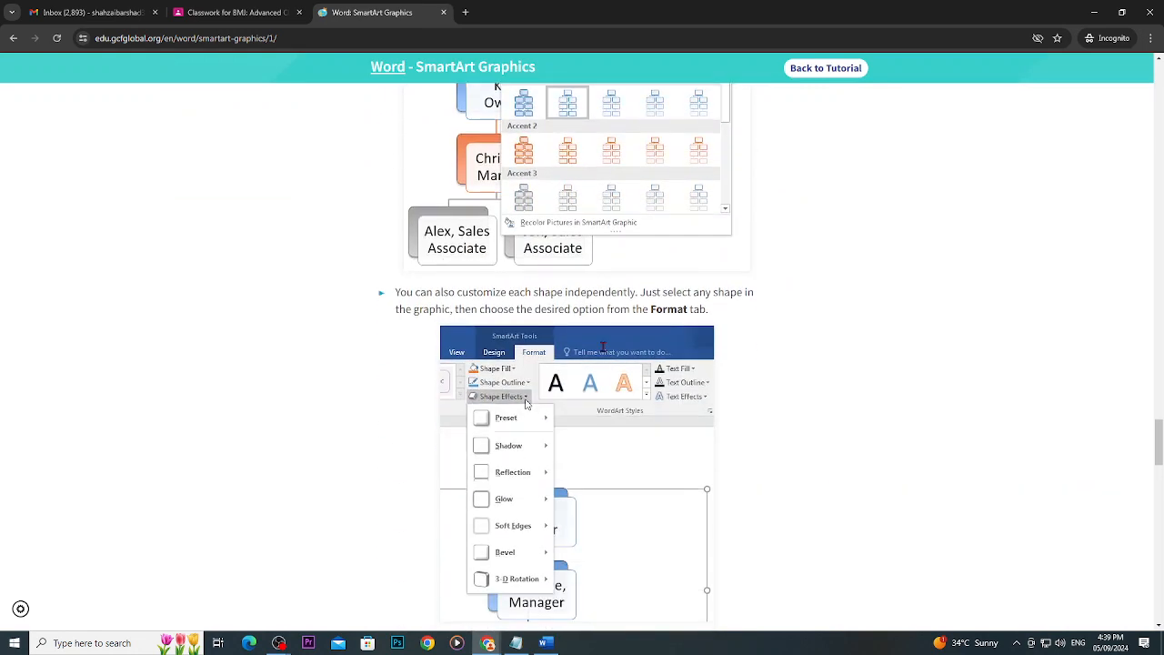
pyautogui.scroll(4, 605, 352)
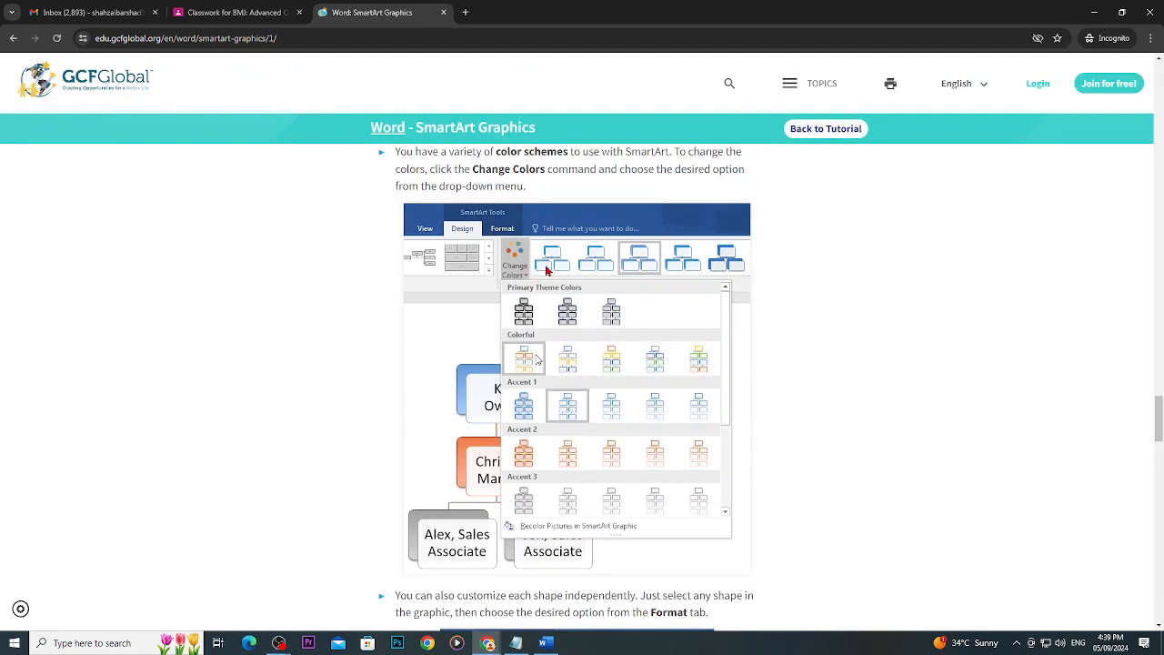
pyautogui.scroll(-4, 626, 265)
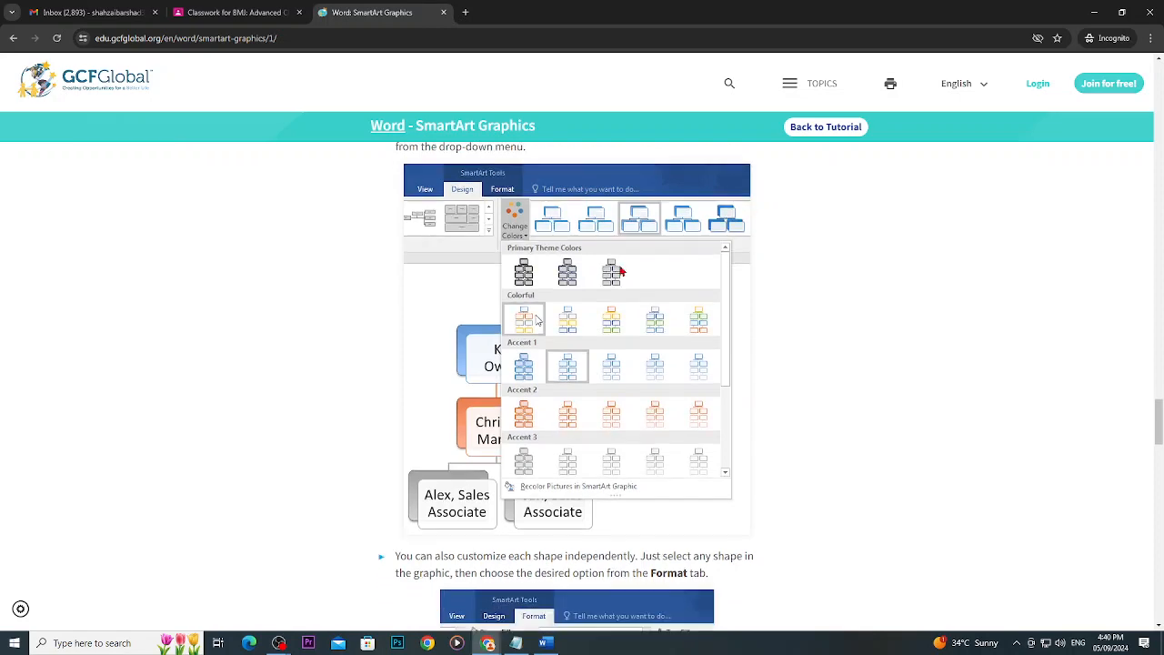
pyautogui.scroll(-1, 513, 274)
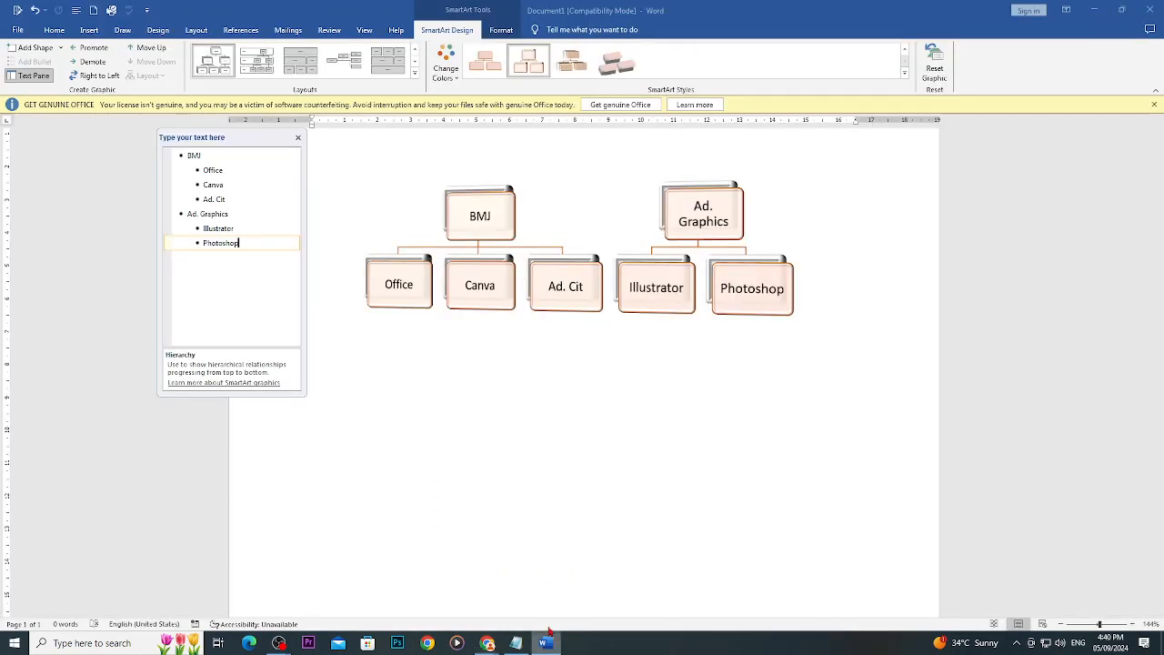
# Return to Word and apply the fifth preset shape effect to the Photoshop shape.
pyautogui.click(544, 643)
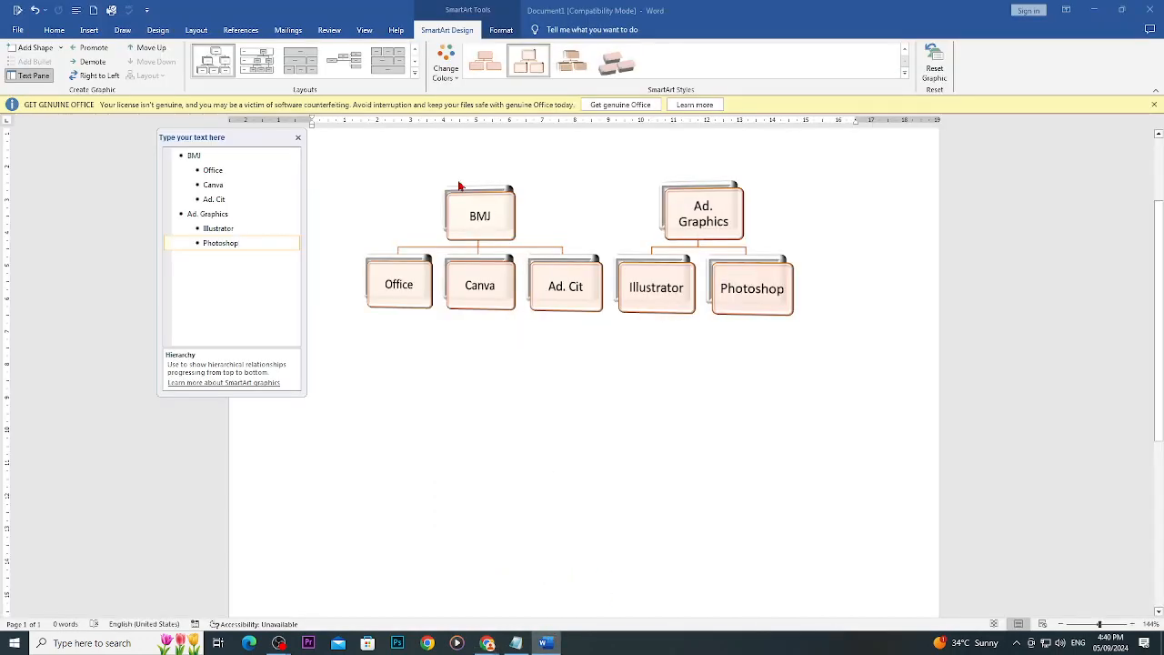
pyautogui.click(502, 30)
pyautogui.click(422, 77)
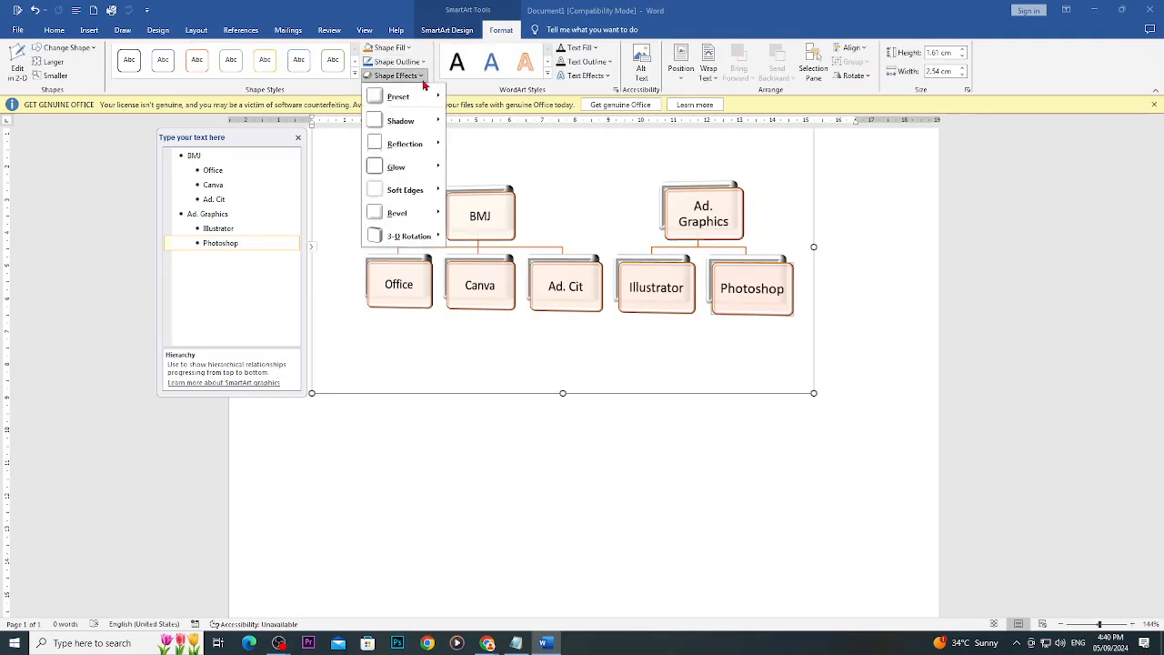
pyautogui.moveTo(416, 96)
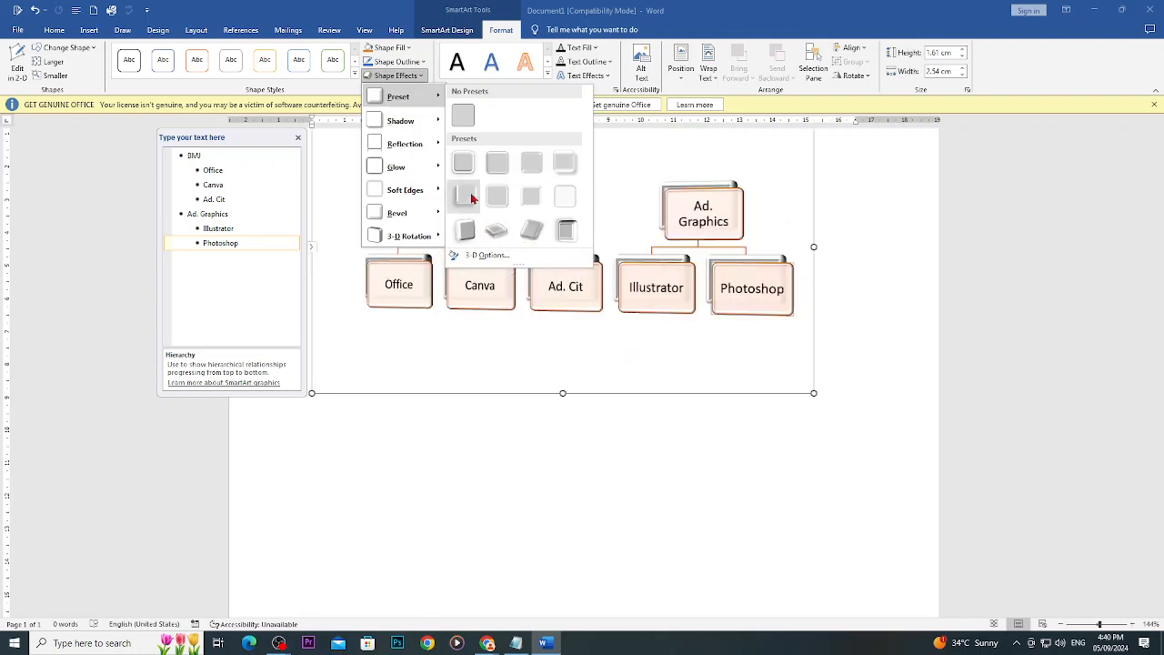
pyautogui.click(472, 198)
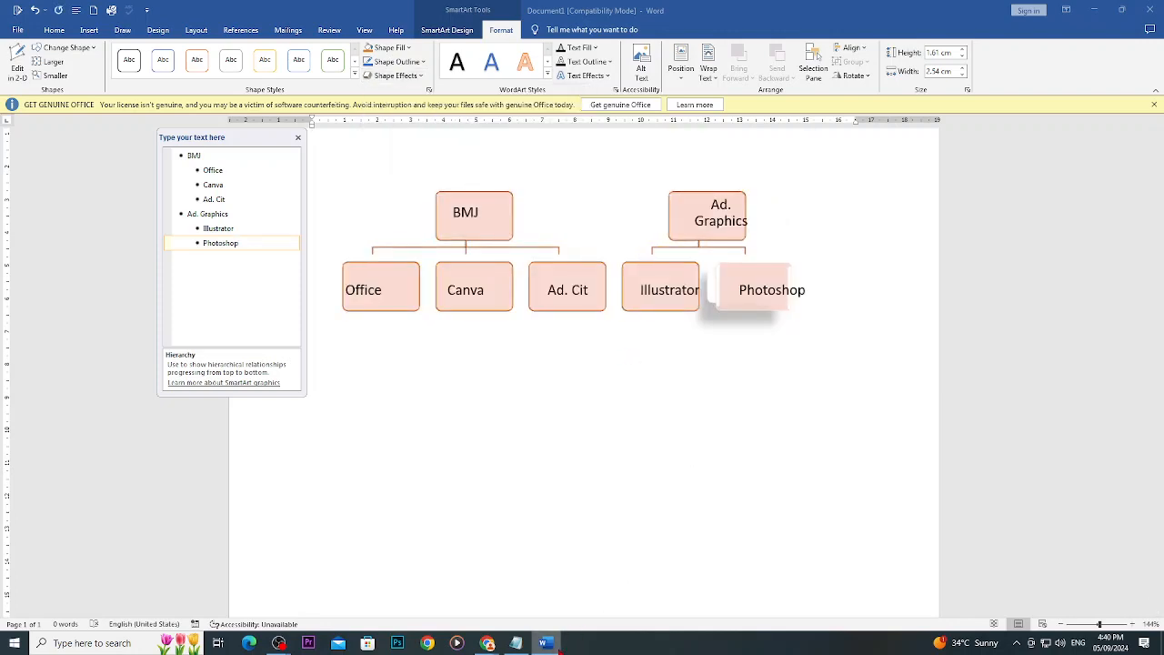
# Switch to Chrome and read the tutorial's section on changing the SmartArt layout and its challenge instructions.
pyautogui.click(545, 643)
pyautogui.scroll(-5, 545, 518)
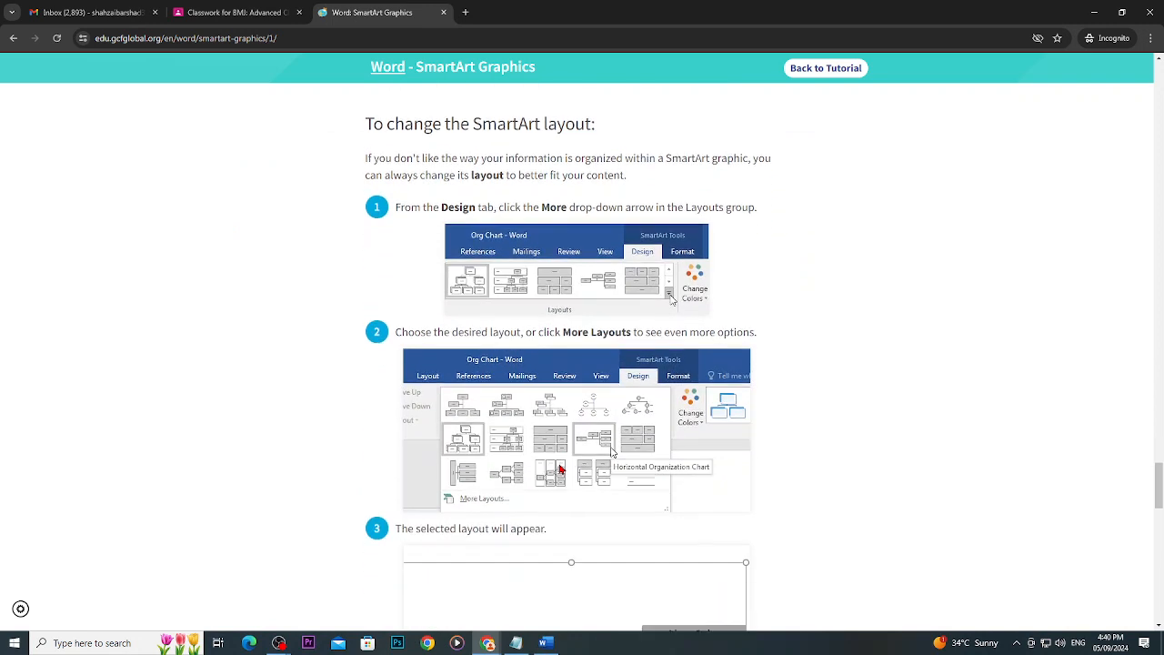
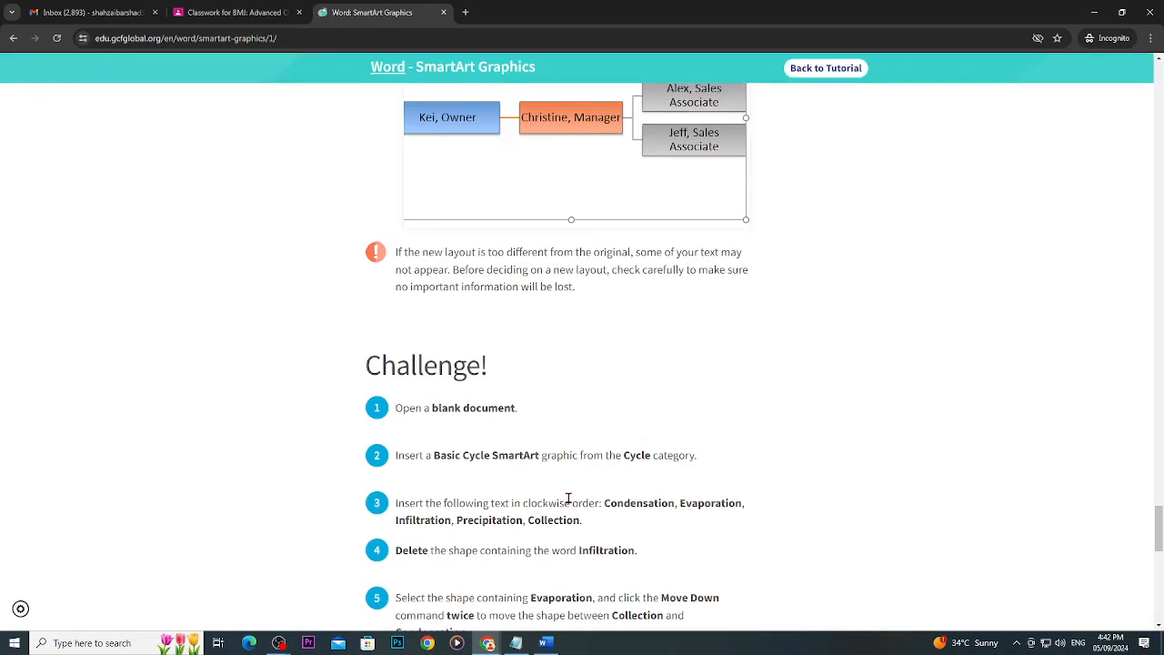
pyautogui.scroll(-3, 775, 397)
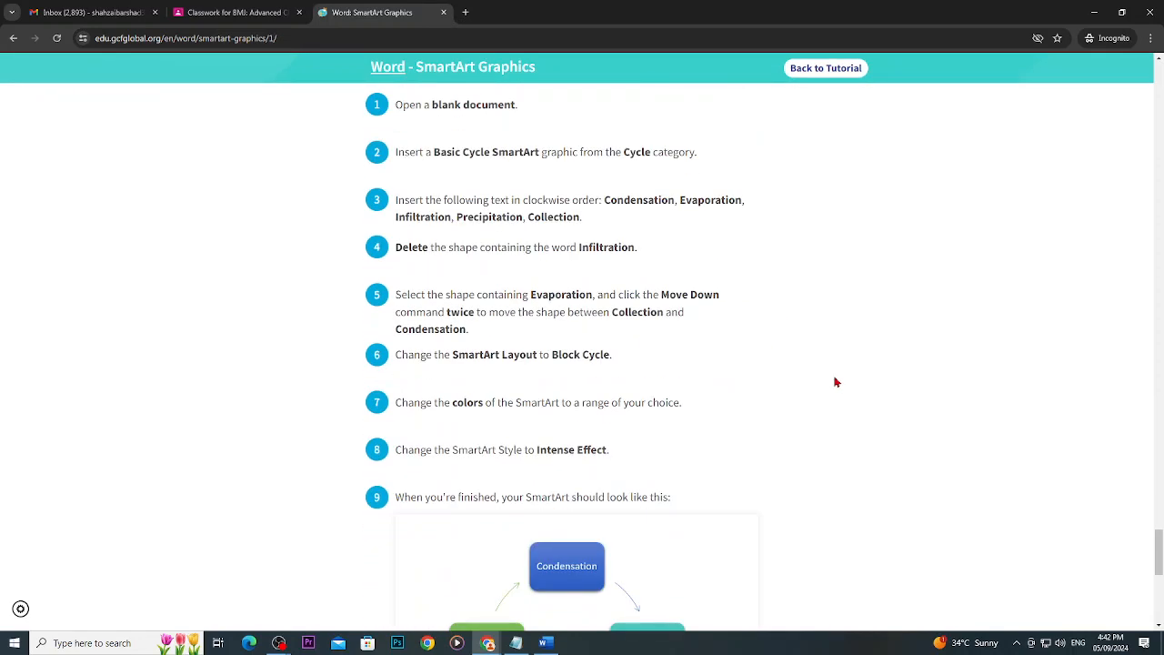
pyautogui.scroll(-3, 837, 383)
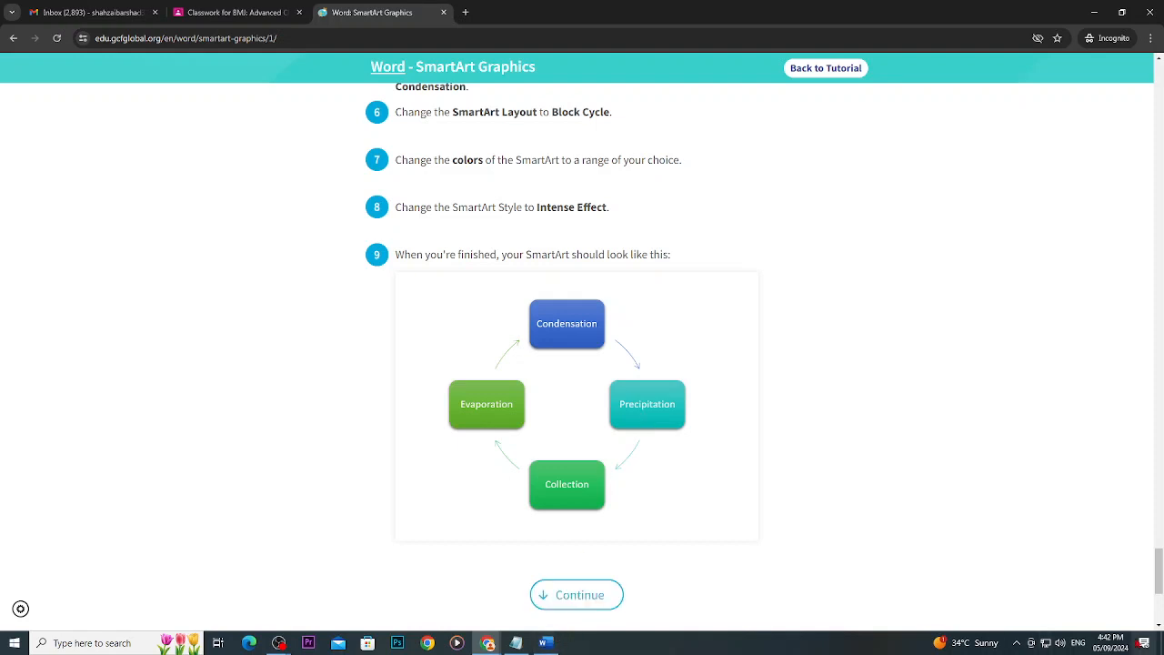
pyautogui.click(545, 643)
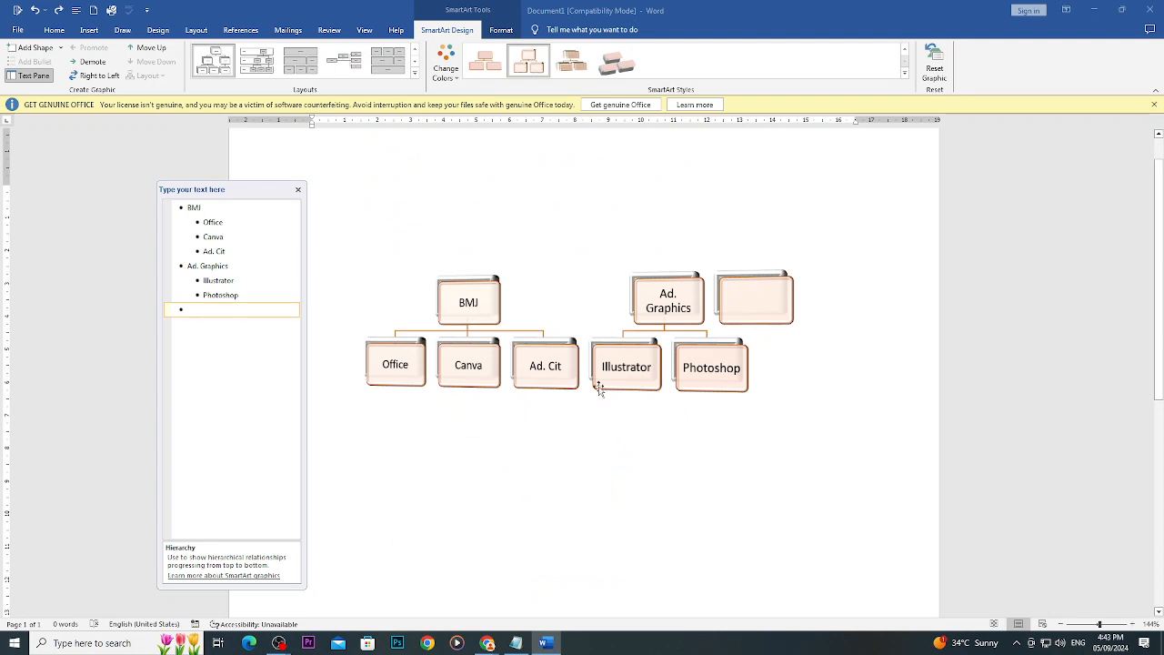
pyautogui.moveTo(279, 643)
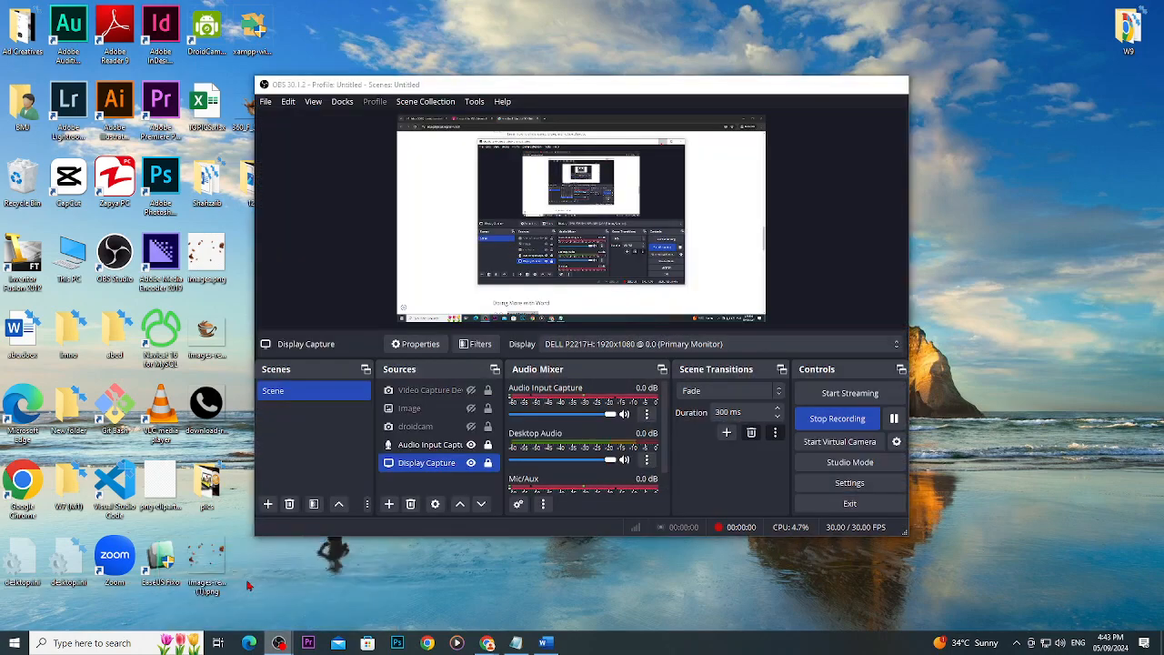
pyautogui.click(248, 587)
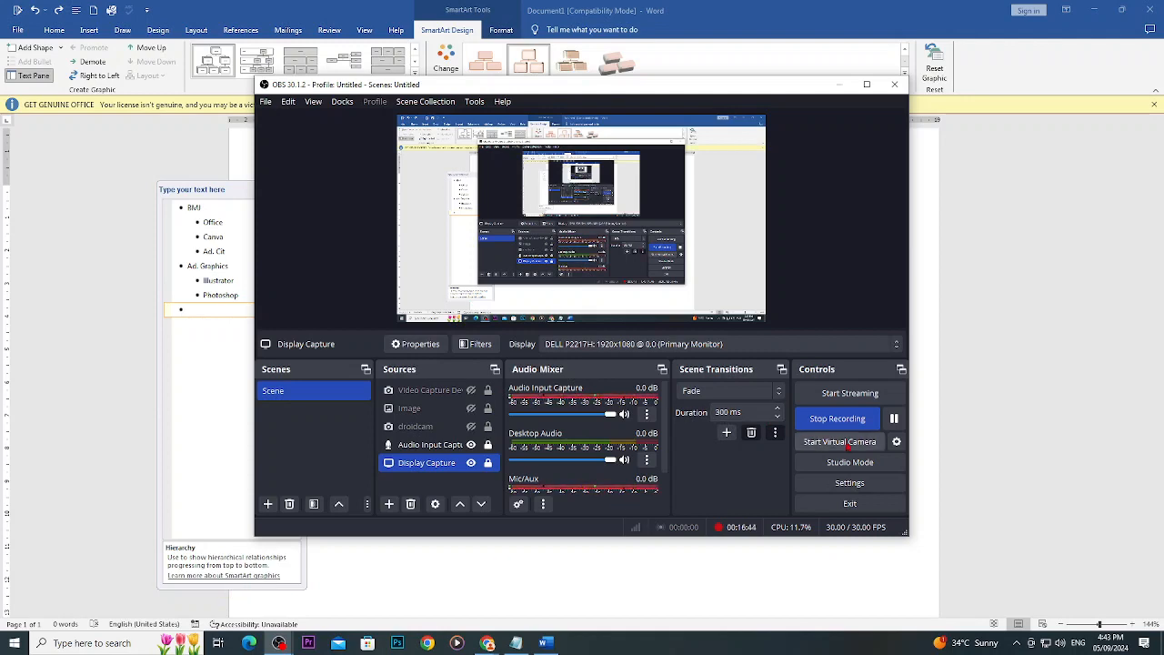
pyautogui.click(895, 424)
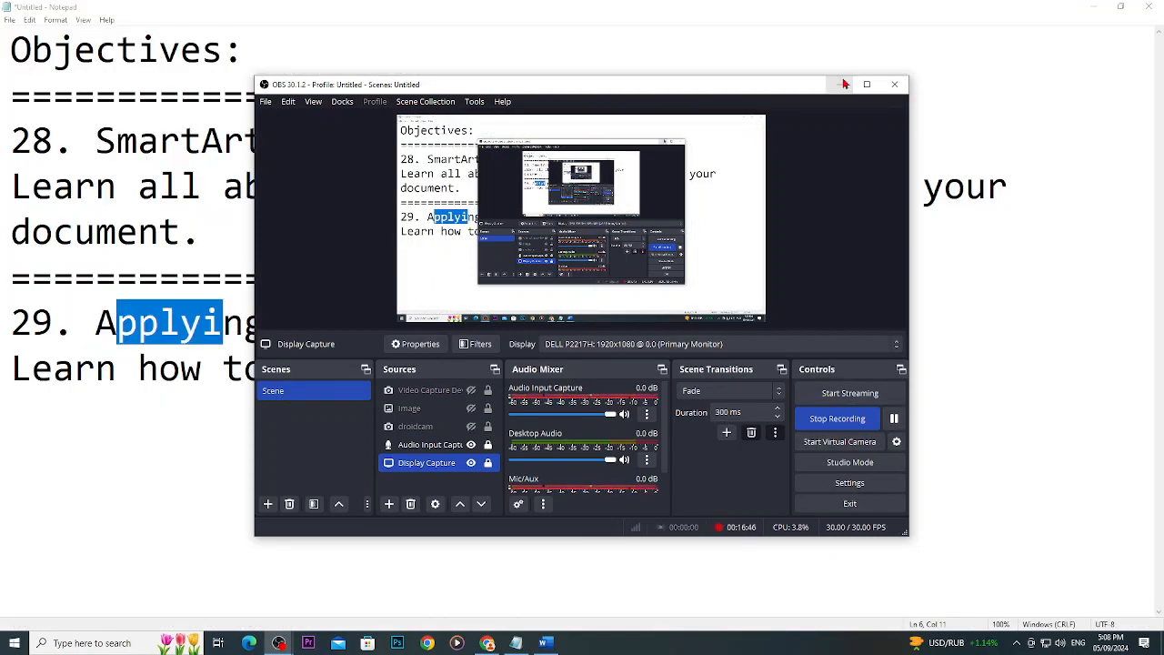
pyautogui.click(278, 643)
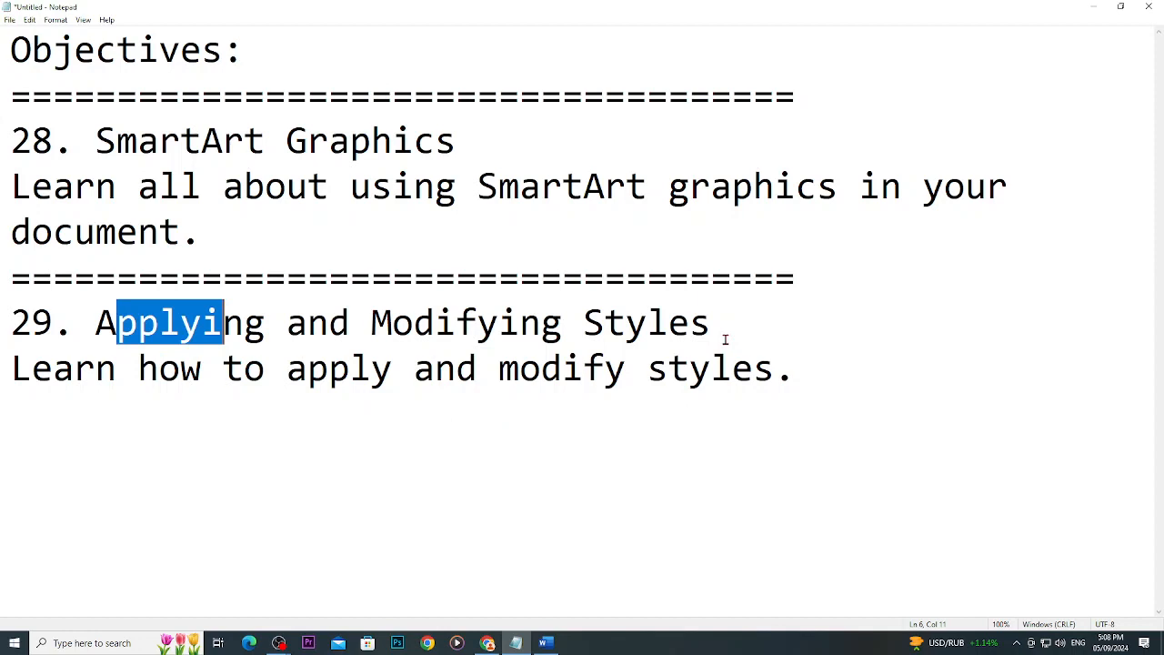
# Review objective 29 in Notepad and open the Applying and Modifying Styles lesson on GCFGlobal in Chrome.
pyautogui.moveTo(415, 323); pyautogui.dragTo(502, 323)
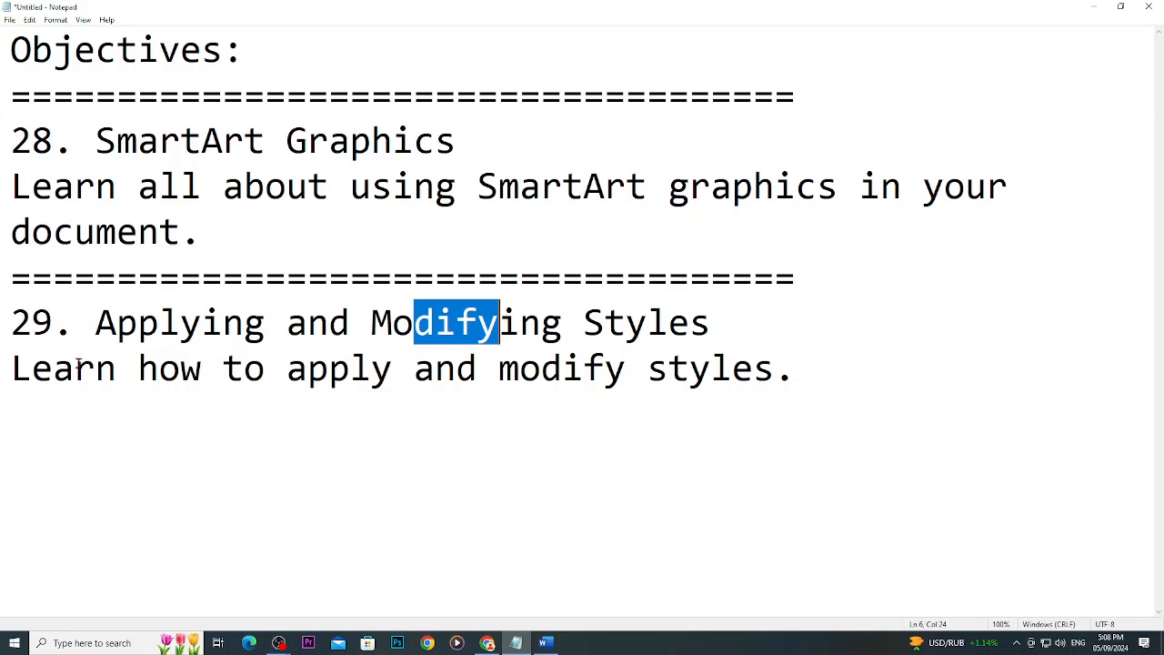
pyautogui.moveTo(75, 367); pyautogui.dragTo(691, 368)
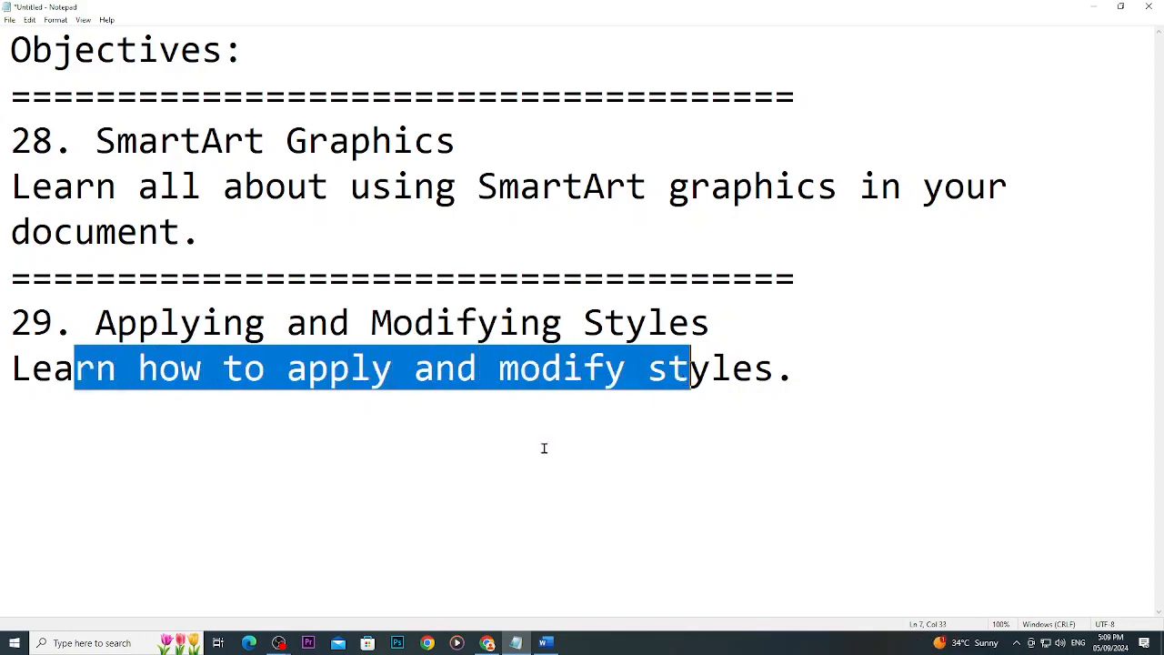
pyautogui.click(488, 644)
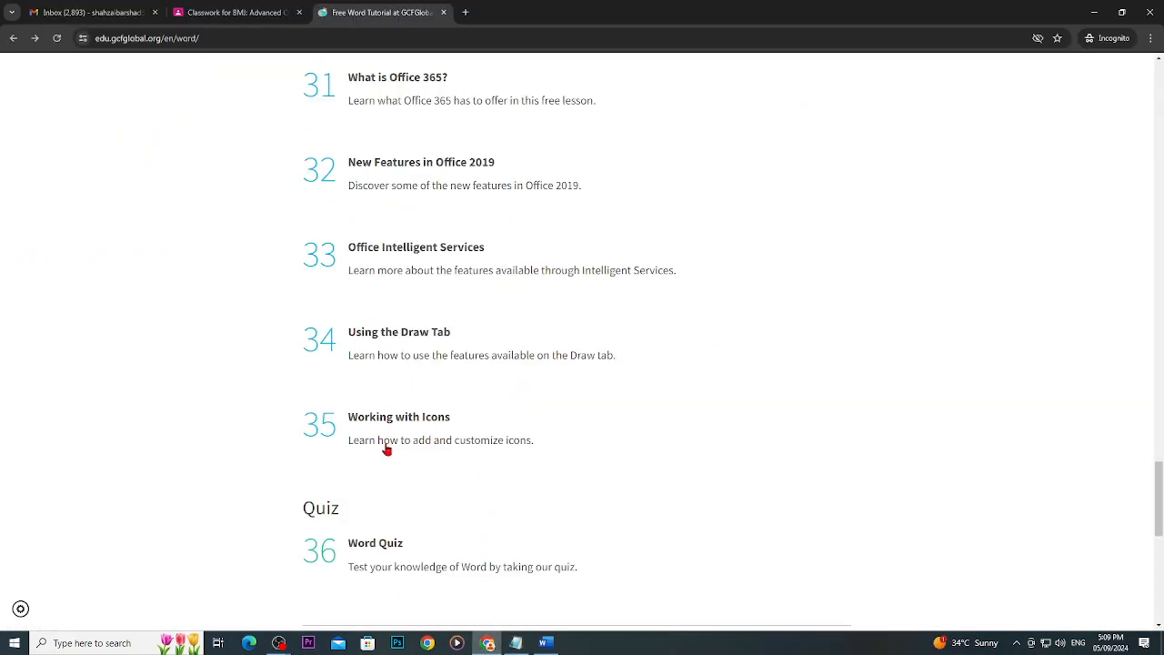
pyautogui.scroll(5, 369, 304)
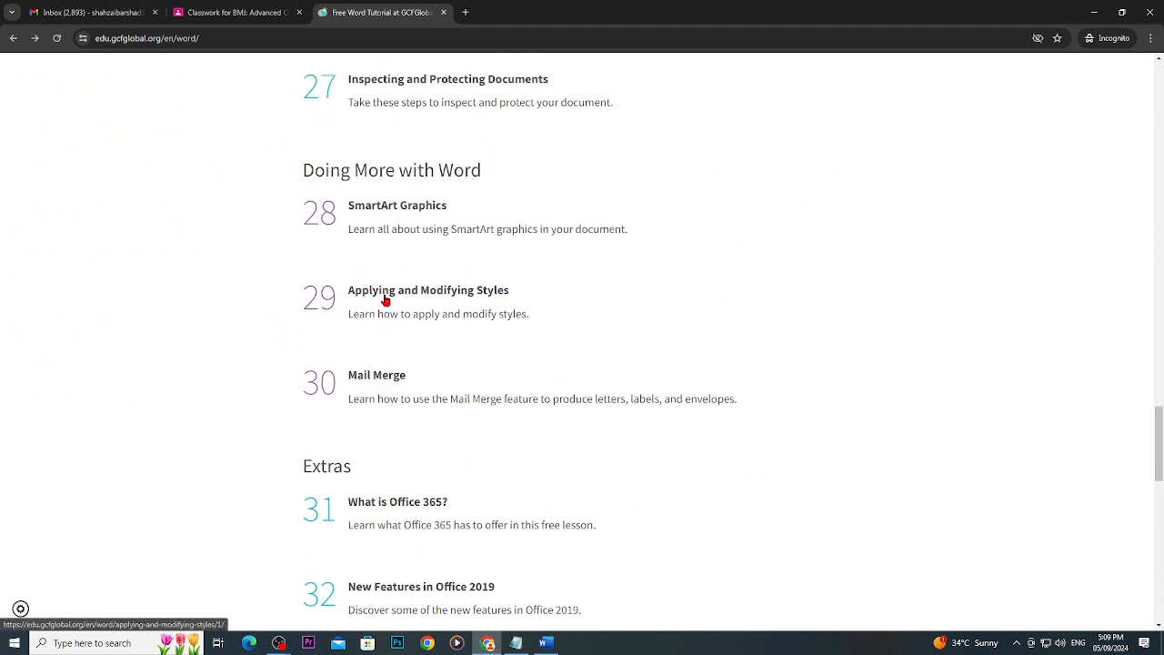
pyautogui.click(385, 301)
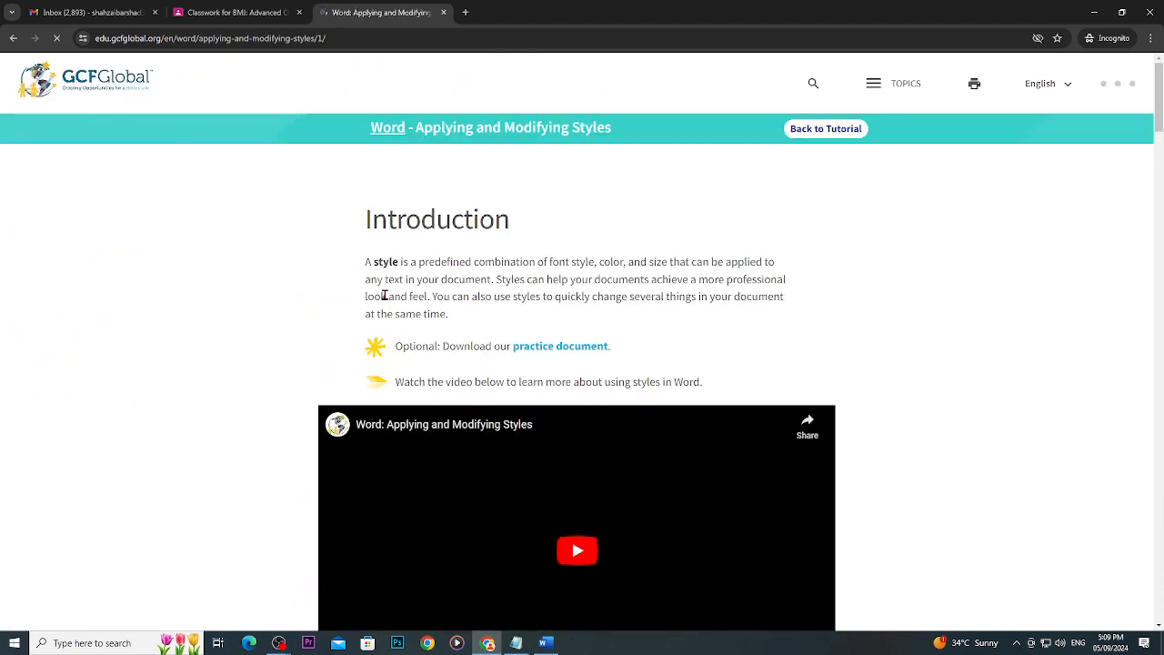
# Download the lesson's practice document word_styles_practice.docx into the Downloads folder.
pyautogui.click(543, 350)
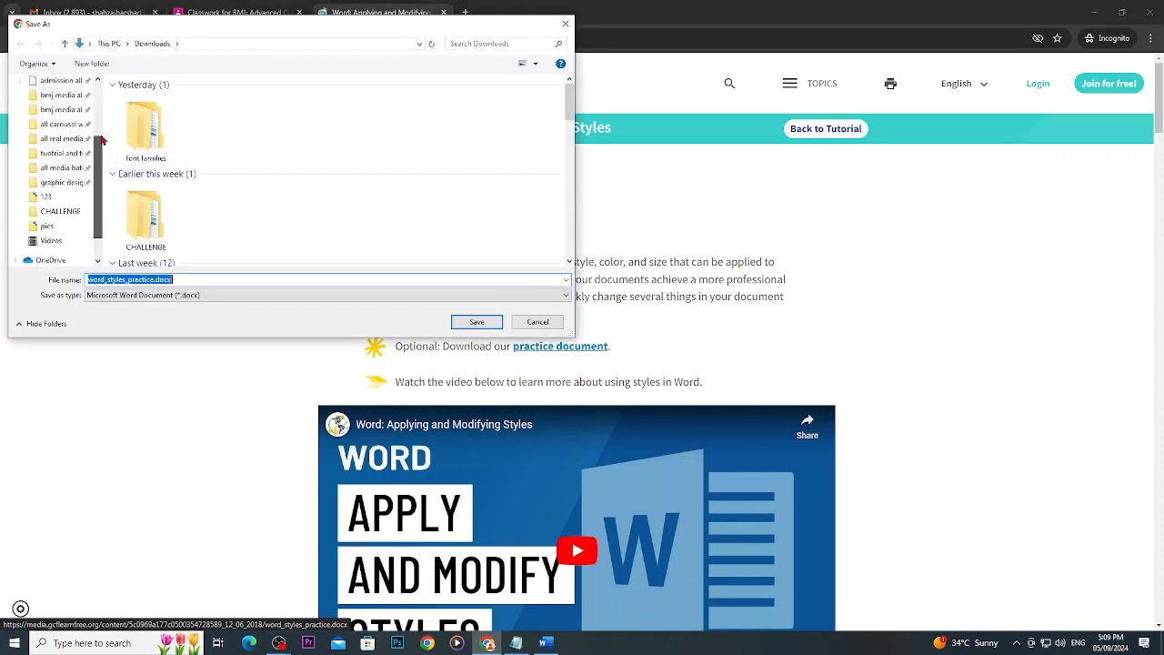
pyautogui.scroll(3, 81, 127)
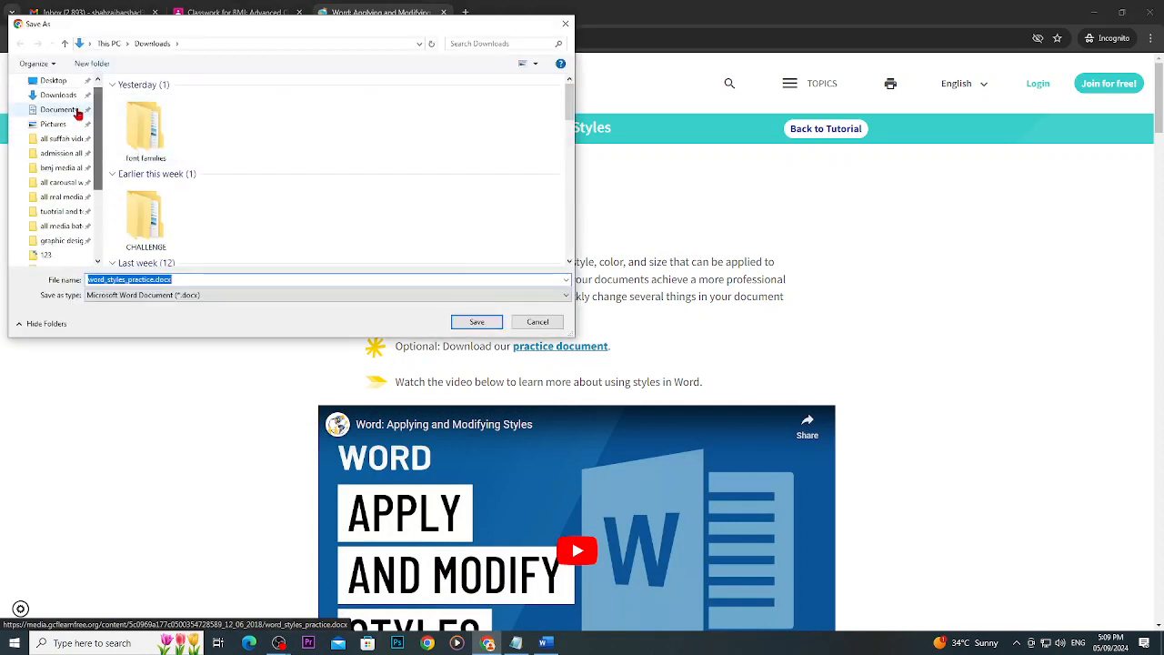
pyautogui.click(63, 96)
pyautogui.click(475, 324)
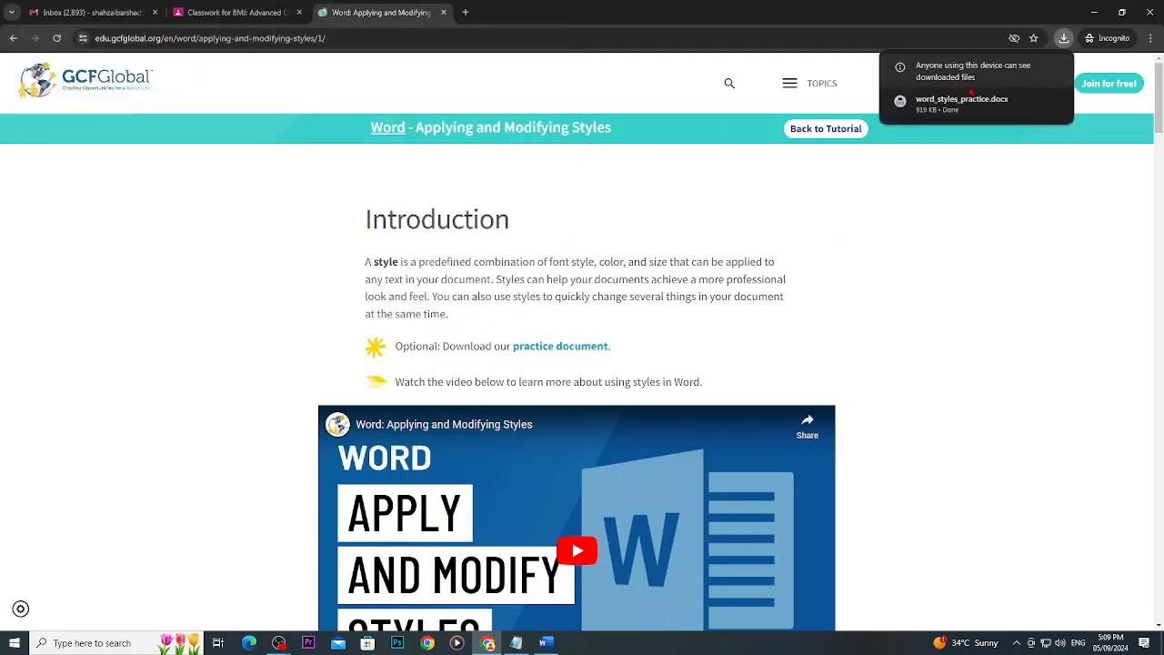
# Open the downloaded word_styles_practice.docx in Word with editing enabled, and close the SmartArt document without saving it.
pyautogui.click(963, 98)
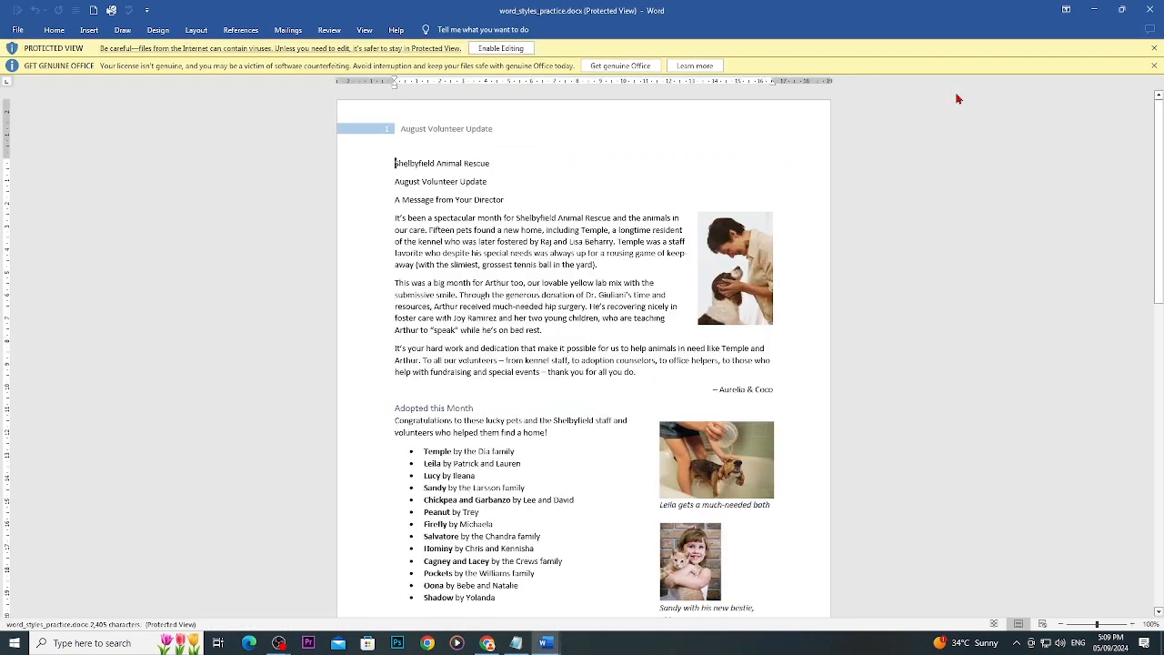
pyautogui.click(503, 48)
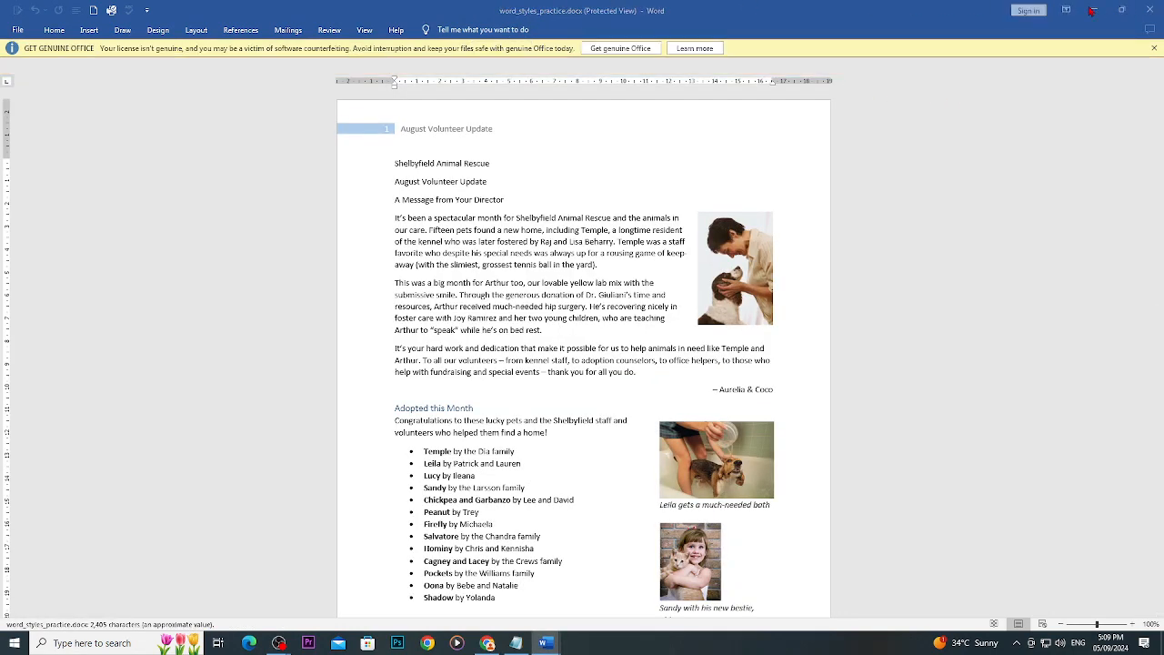
pyautogui.click(1093, 10)
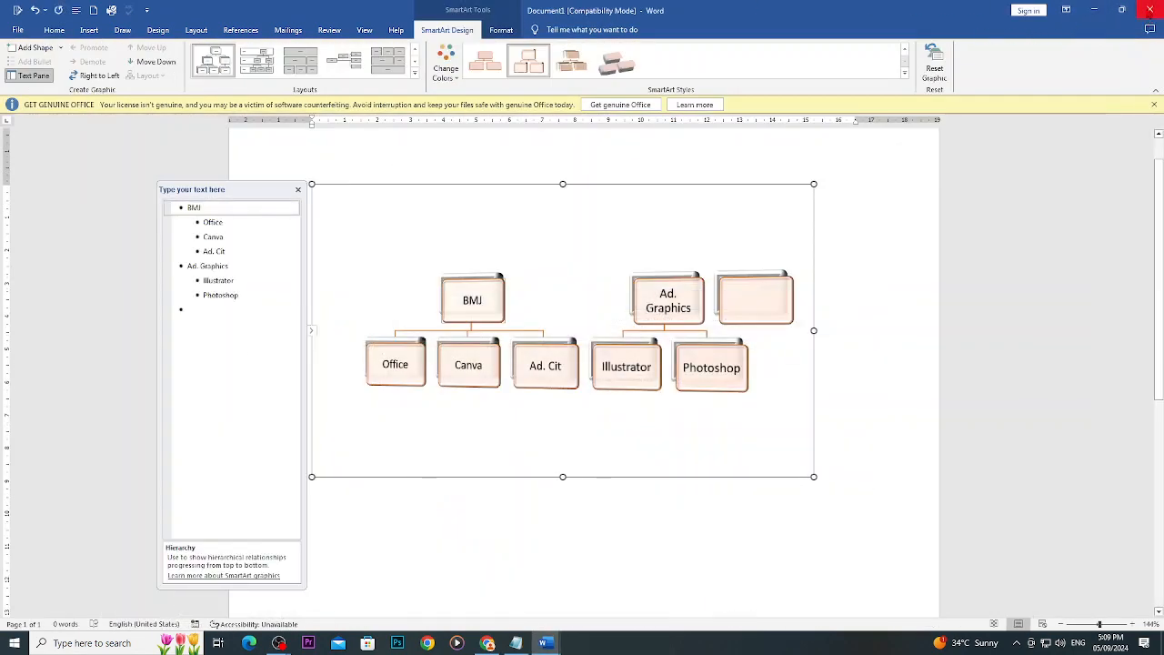
pyautogui.click(1150, 10)
pyautogui.click(658, 346)
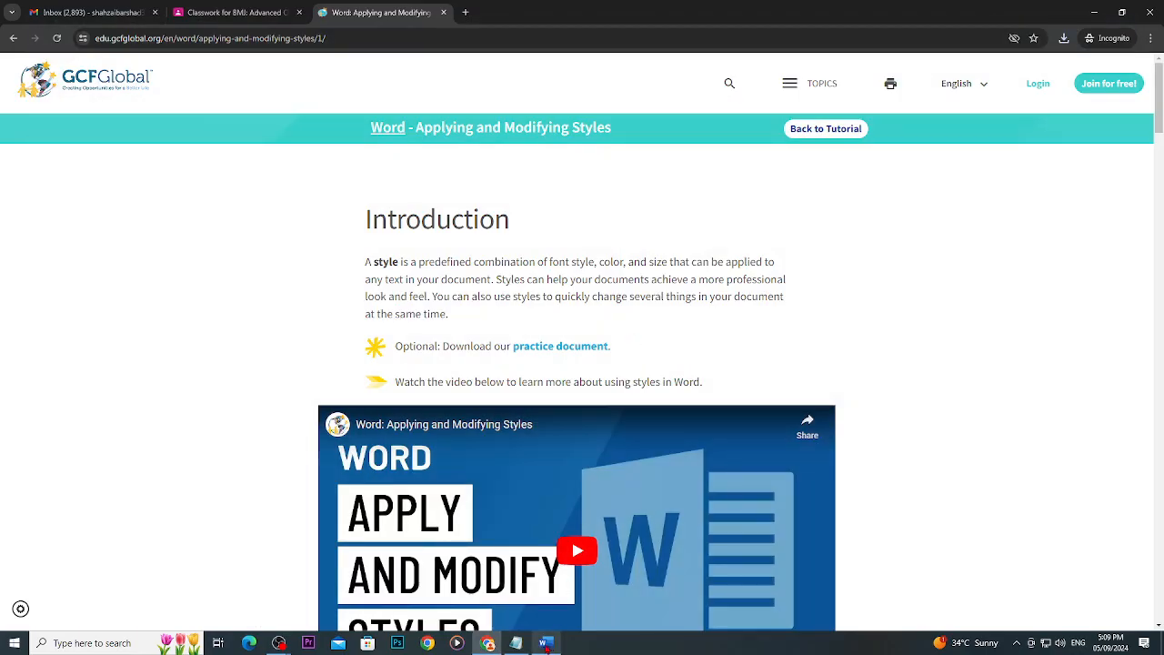
# Read the Chrome lesson's introduction to styles and its instructions for applying a style.
pyautogui.moveTo(544, 644)
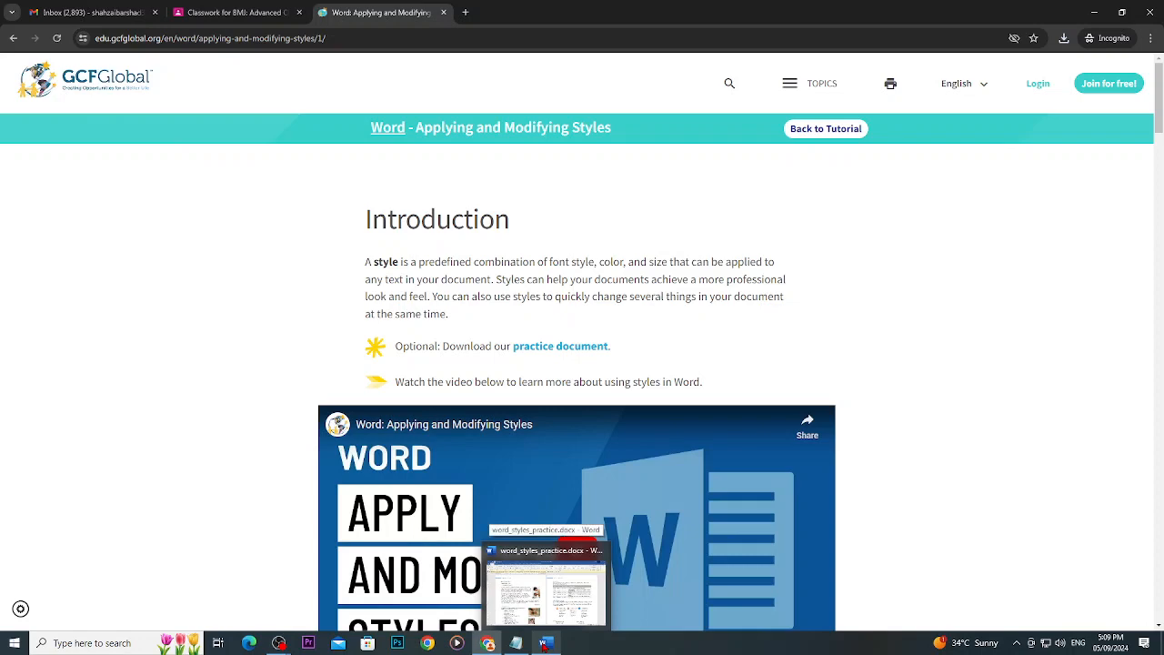
pyautogui.scroll(-3, 530, 469)
pyautogui.scroll(3, 529, 469)
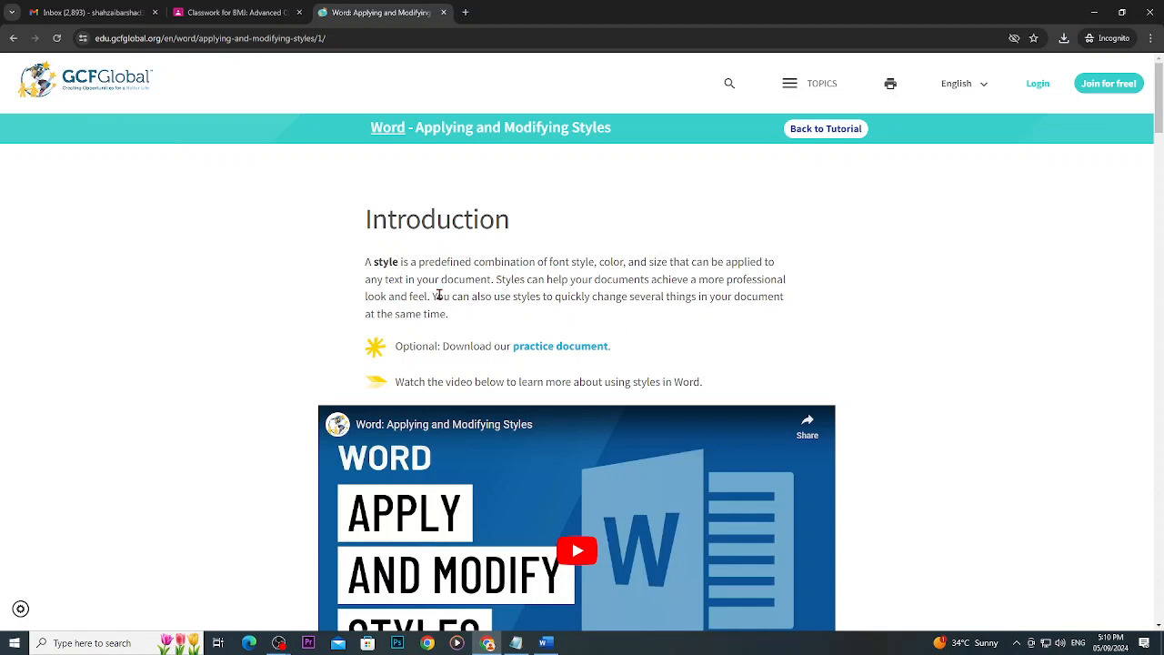
pyautogui.scroll(-1, 500, 458)
pyautogui.scroll(-5, 499, 458)
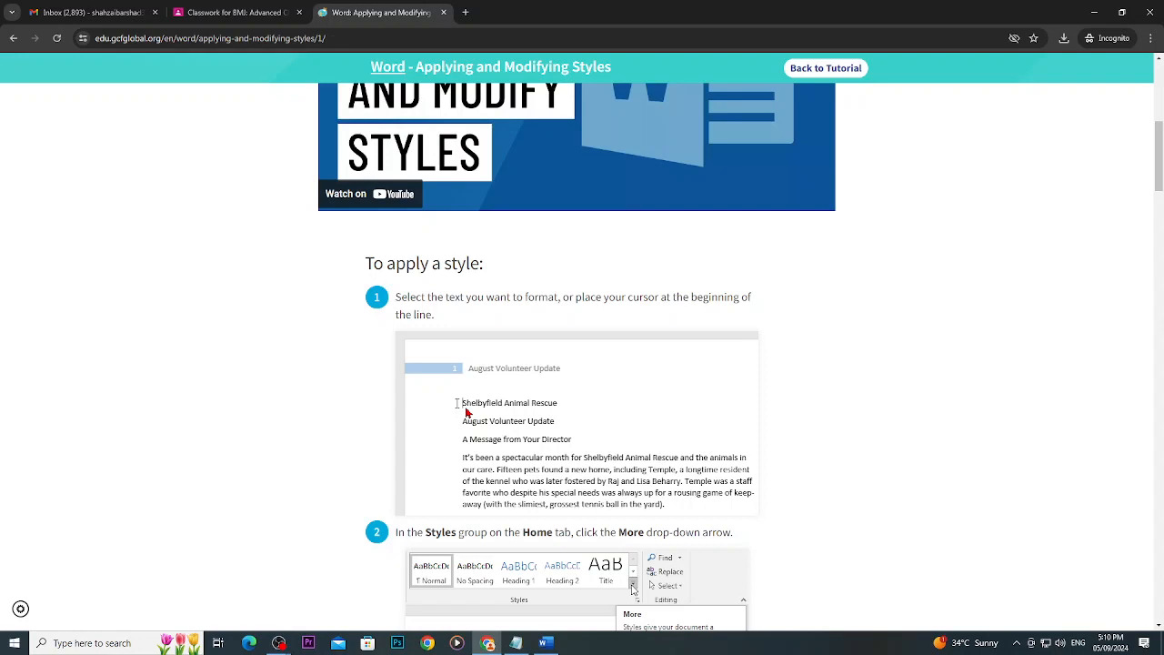
pyautogui.scroll(-3, 467, 412)
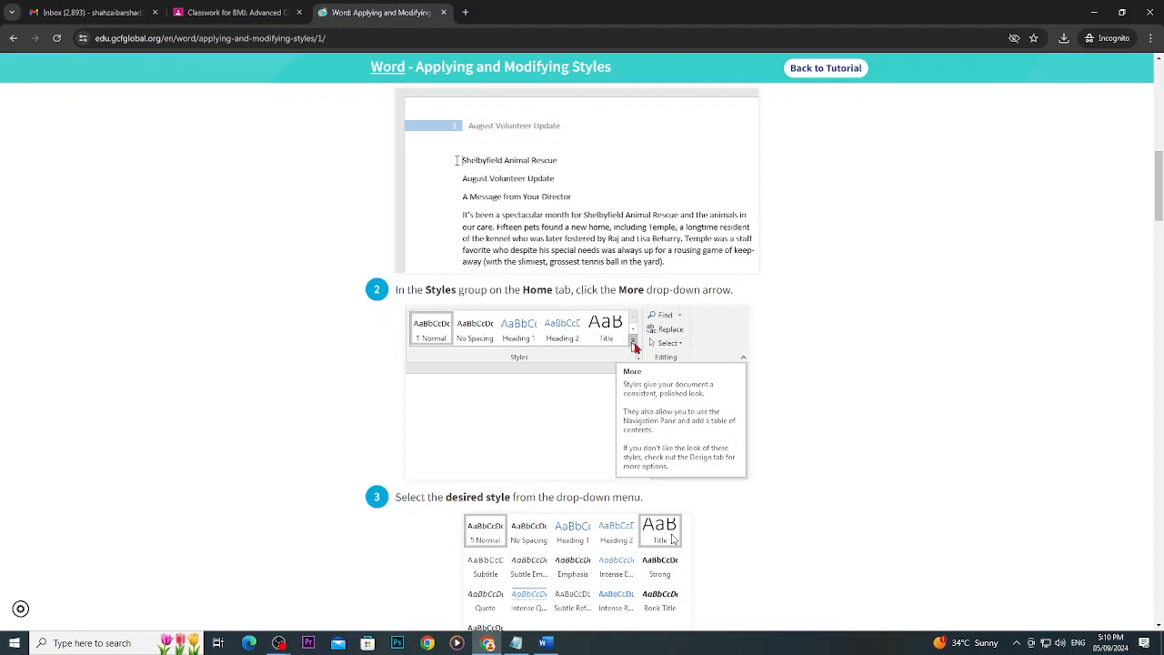
pyautogui.scroll(-3, 634, 346)
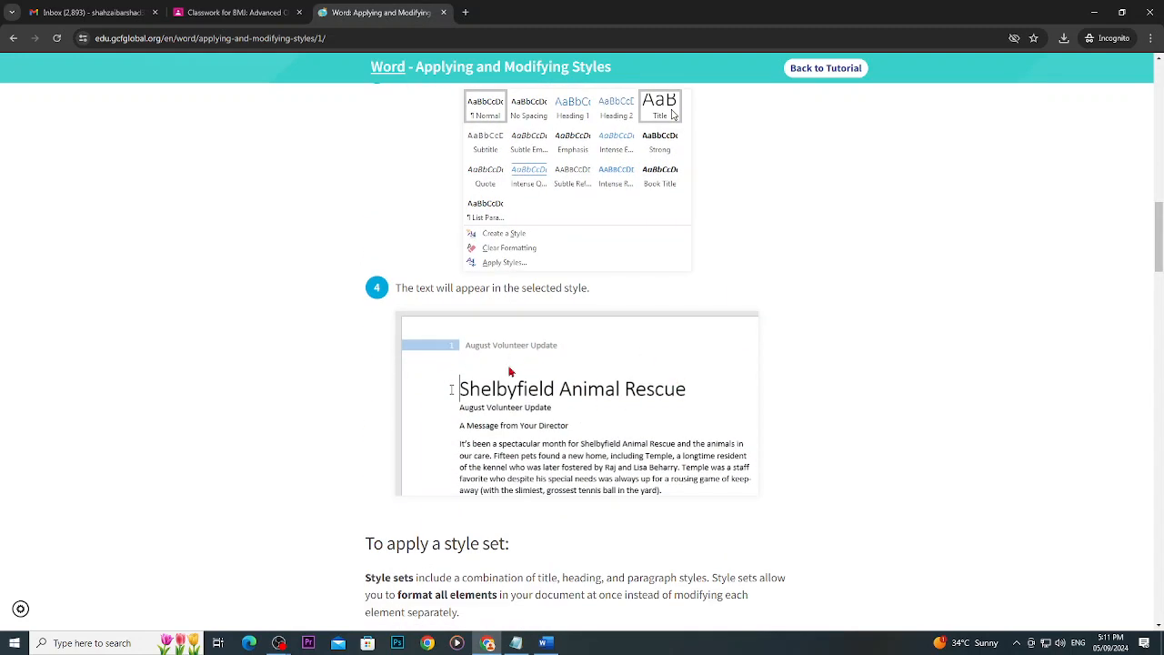
pyautogui.scroll(-3, 504, 373)
# Switch to the practice document in Word and apply the Title style to the "Shelbyfield Animal Rescue" line.
pyautogui.hotkey('alt', 'Tab')
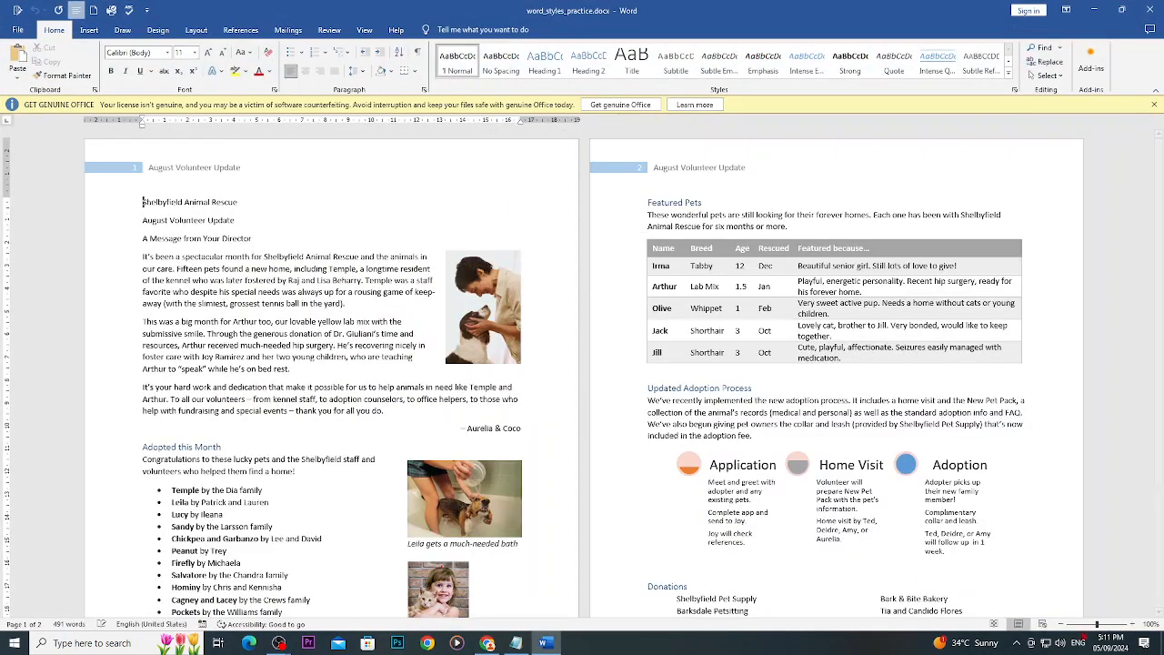
pyautogui.moveTo(1097, 625); pyautogui.dragTo(1101, 628)
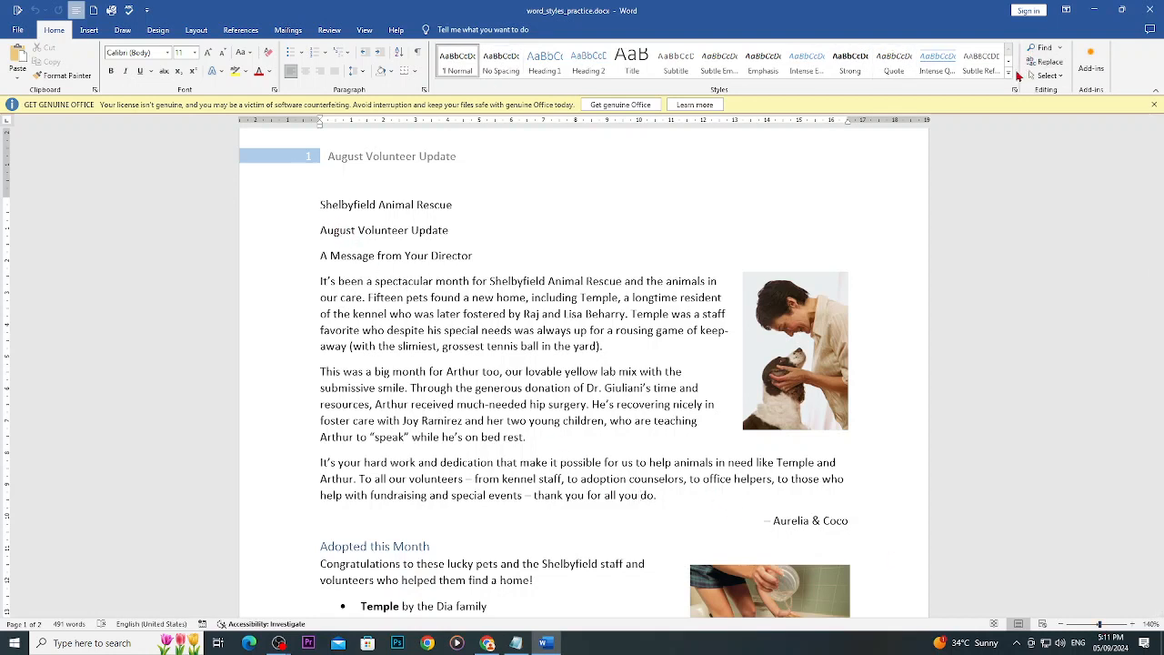
pyautogui.click(1008, 73)
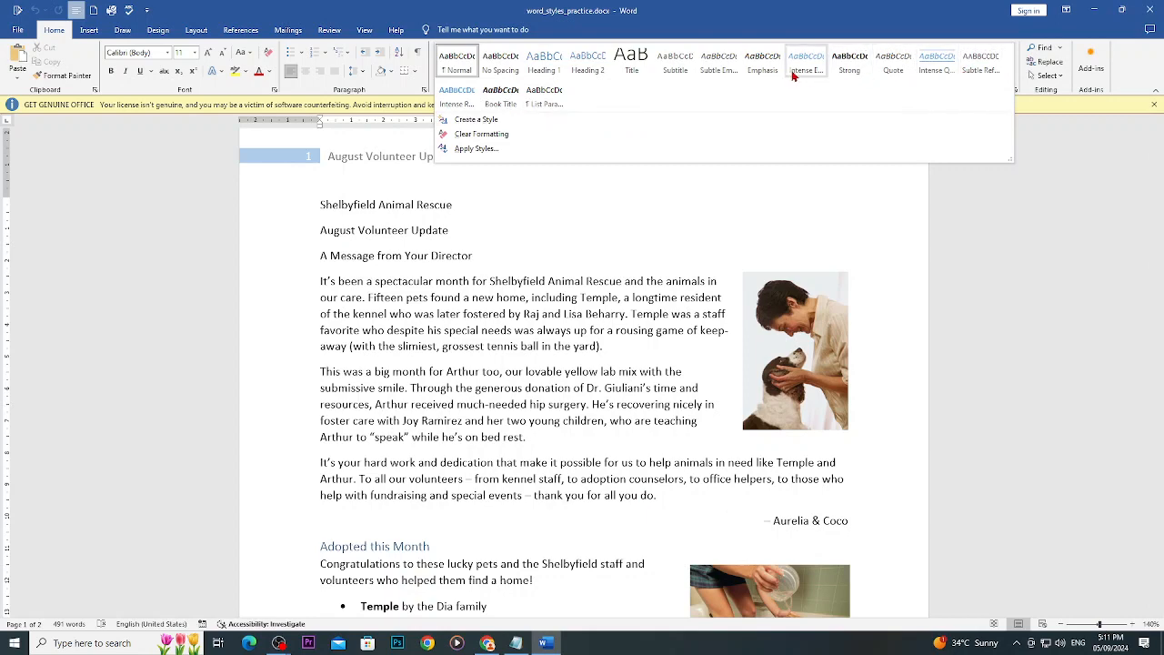
pyautogui.click(621, 75)
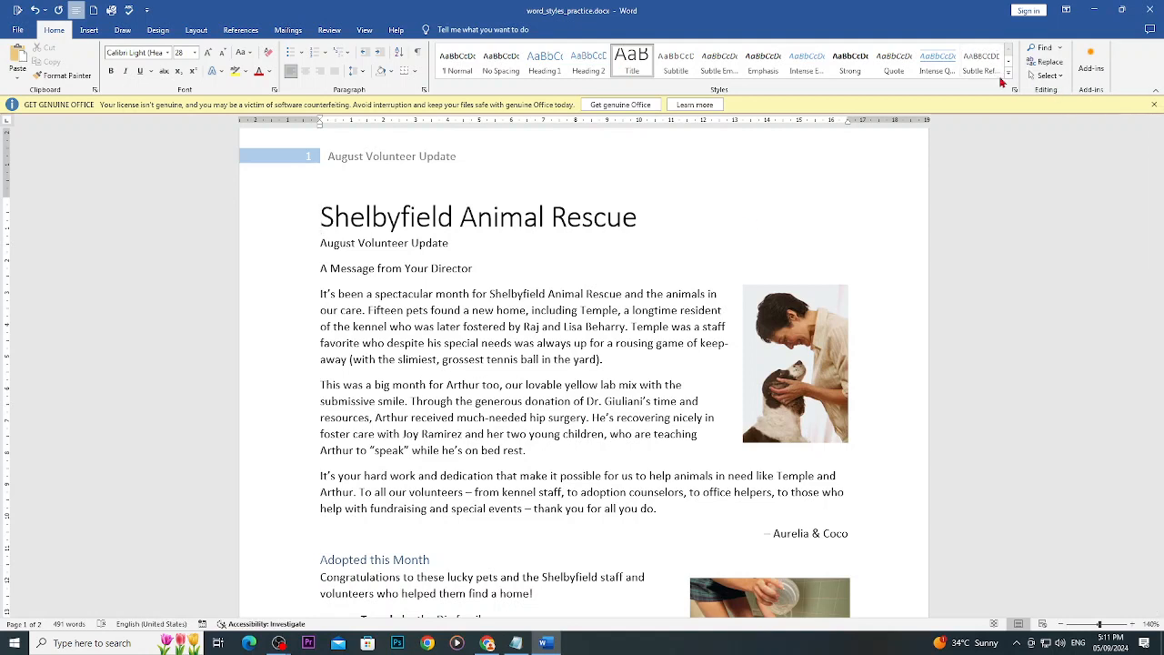
# Try the Book Title and Intense Reference styles on the "Shelbyfield Animal Rescue" line and reapply the Title style.
pyautogui.click(1008, 80)
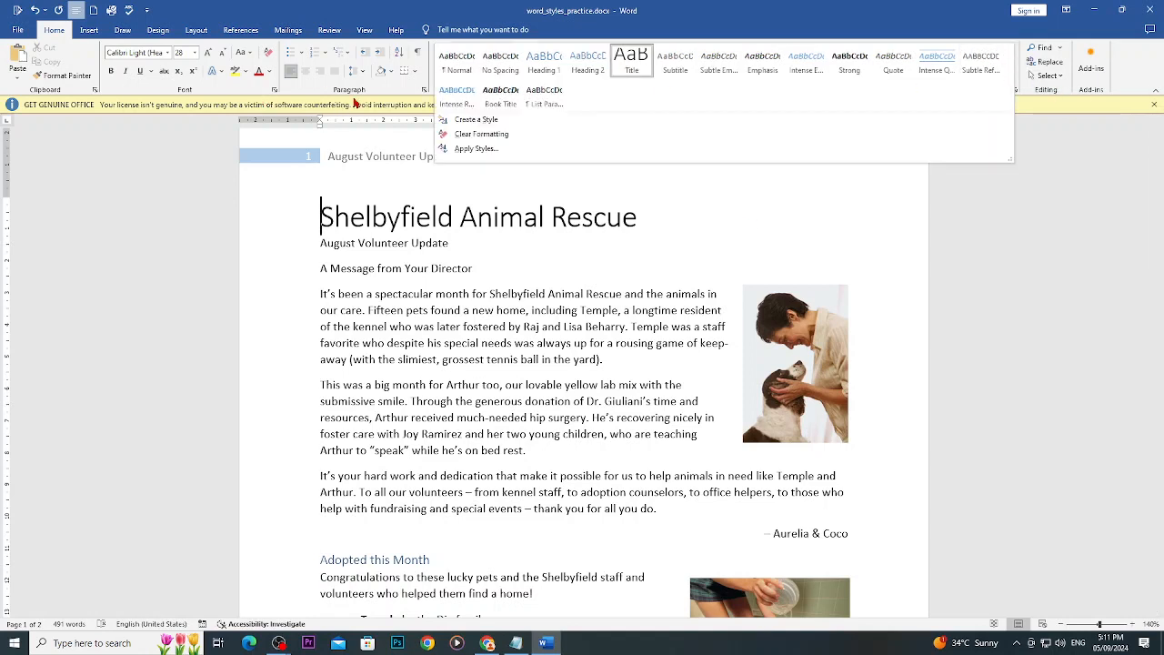
pyautogui.click(483, 96)
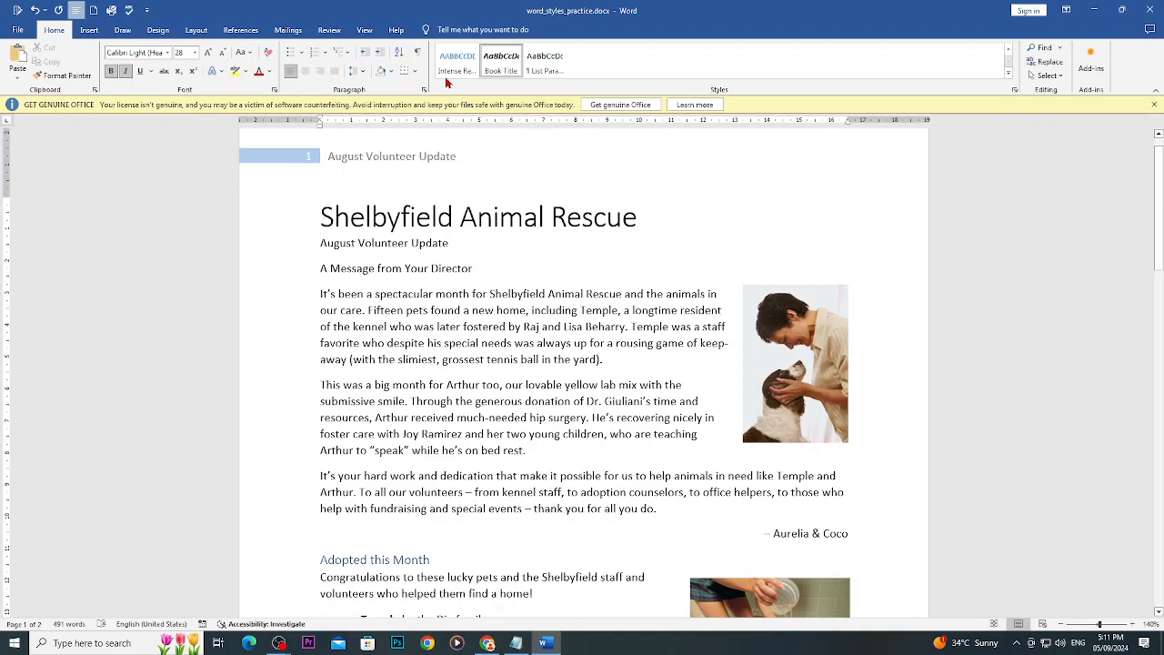
pyautogui.click(450, 63)
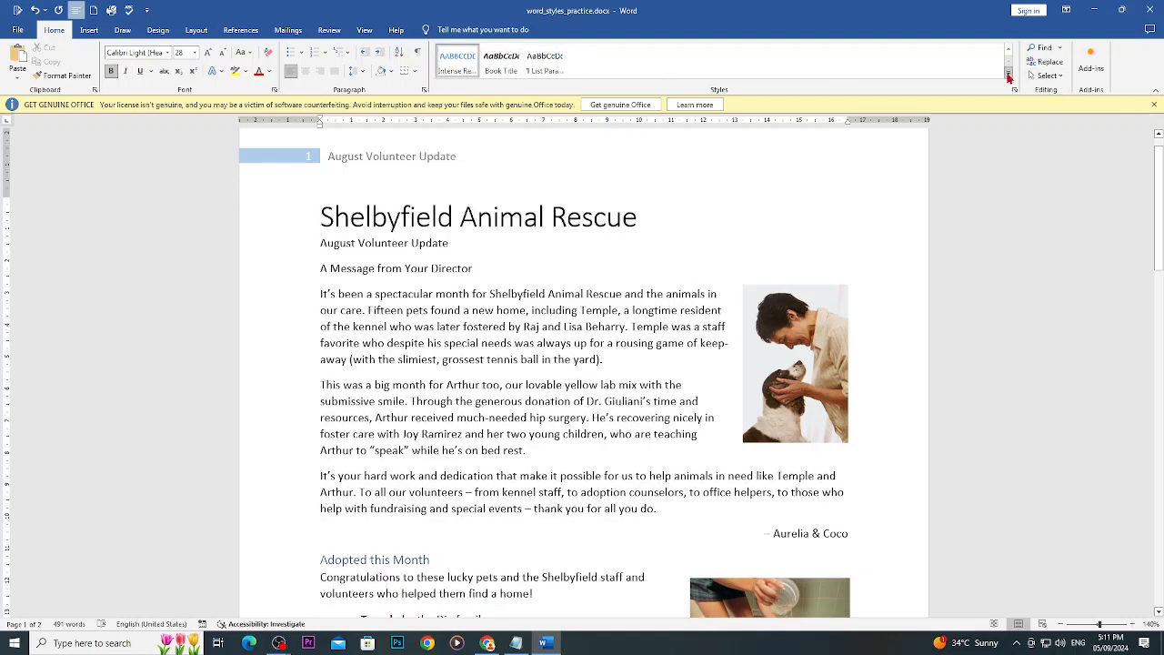
pyautogui.click(1008, 80)
pyautogui.click(632, 62)
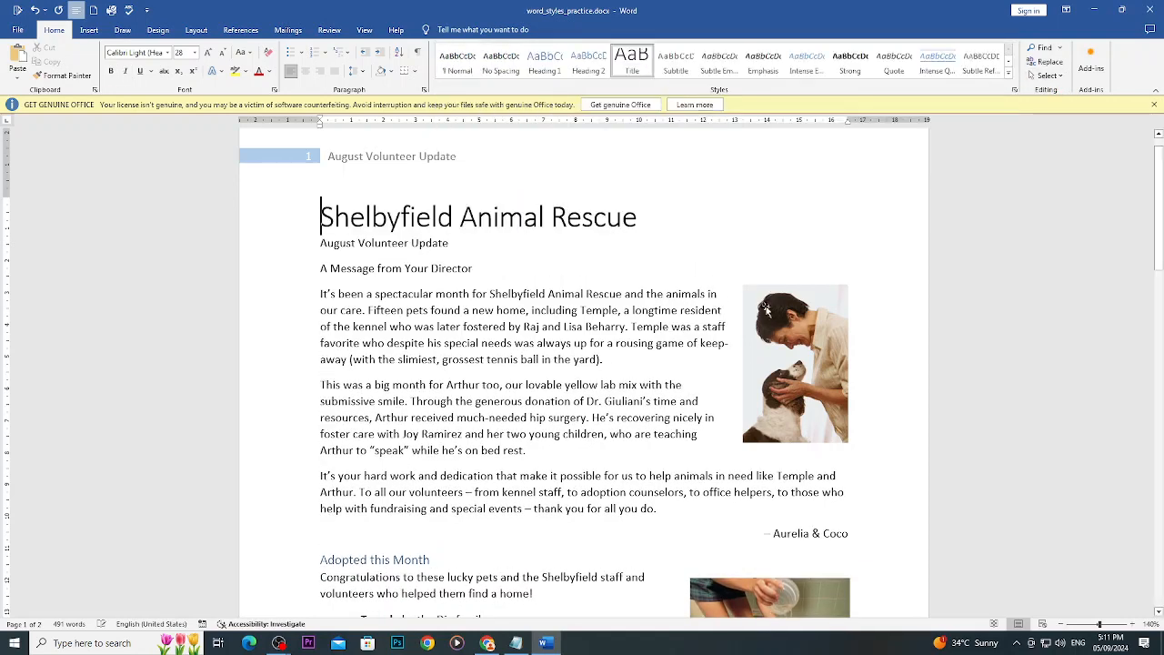
# Read the style set explanation in Chrome, checking it against the two lines below the title in the Word document.
pyautogui.click(1094, 10)
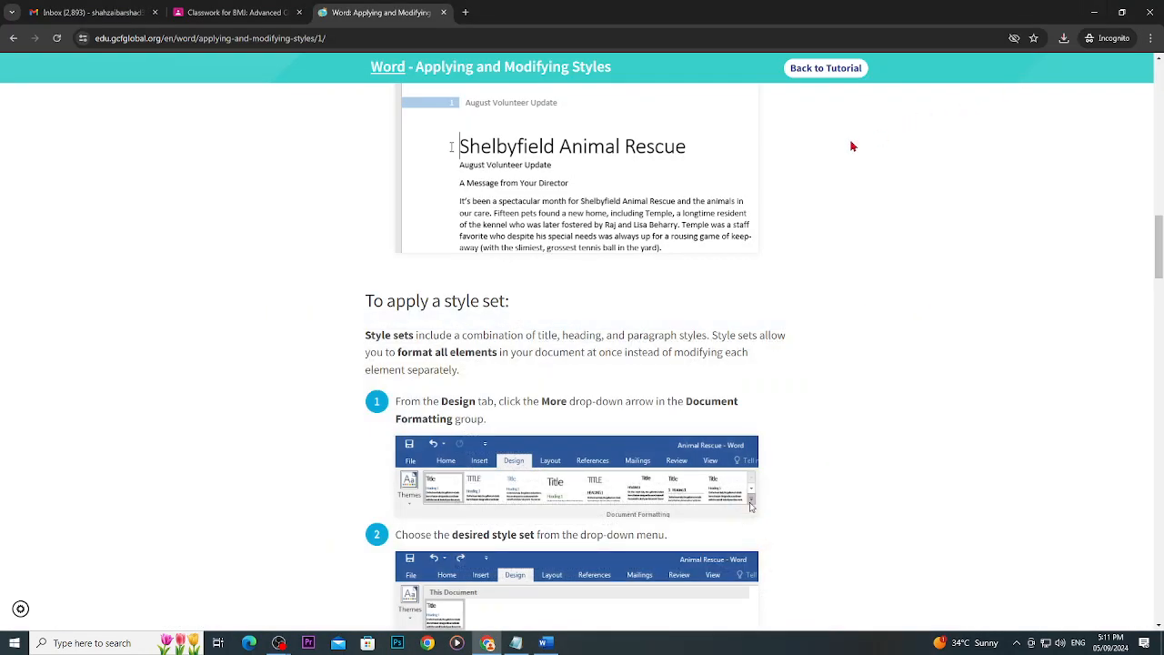
pyautogui.click(545, 642)
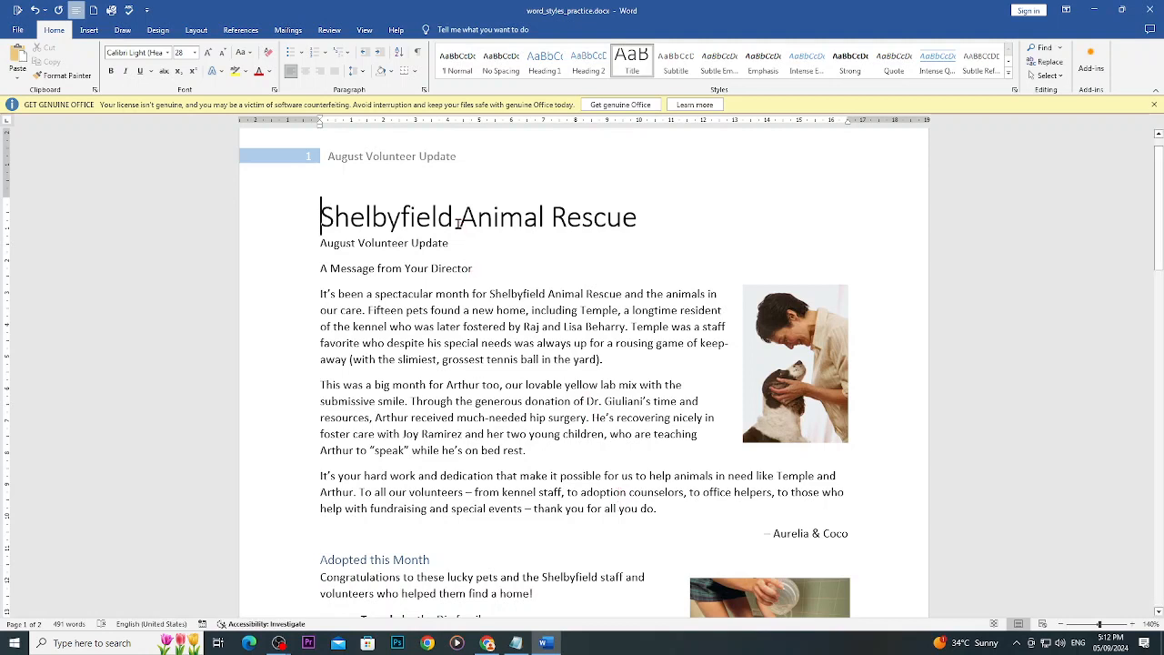
pyautogui.moveTo(458, 222); pyautogui.dragTo(370, 244)
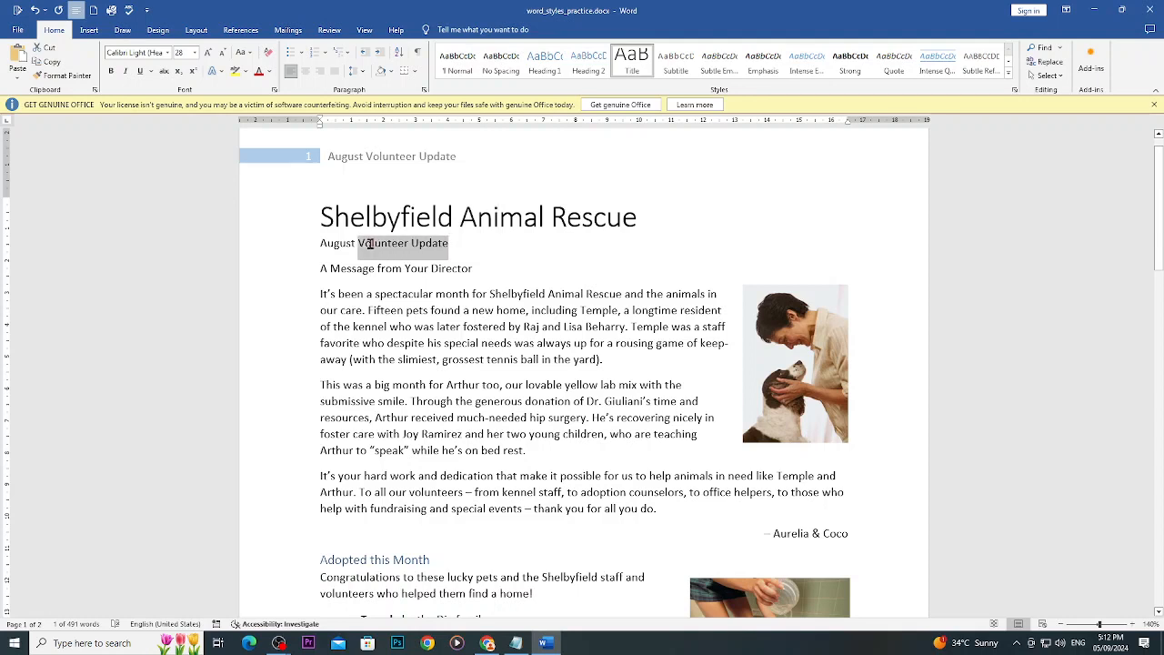
pyautogui.moveTo(476, 267); pyautogui.dragTo(323, 270)
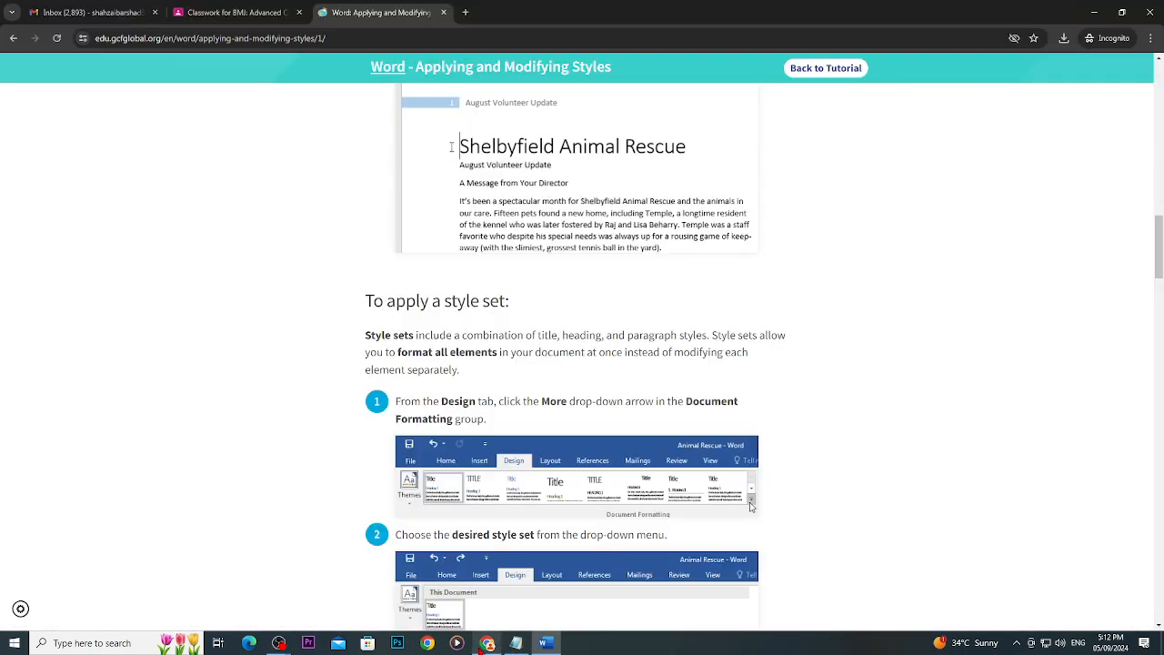
pyautogui.click(487, 643)
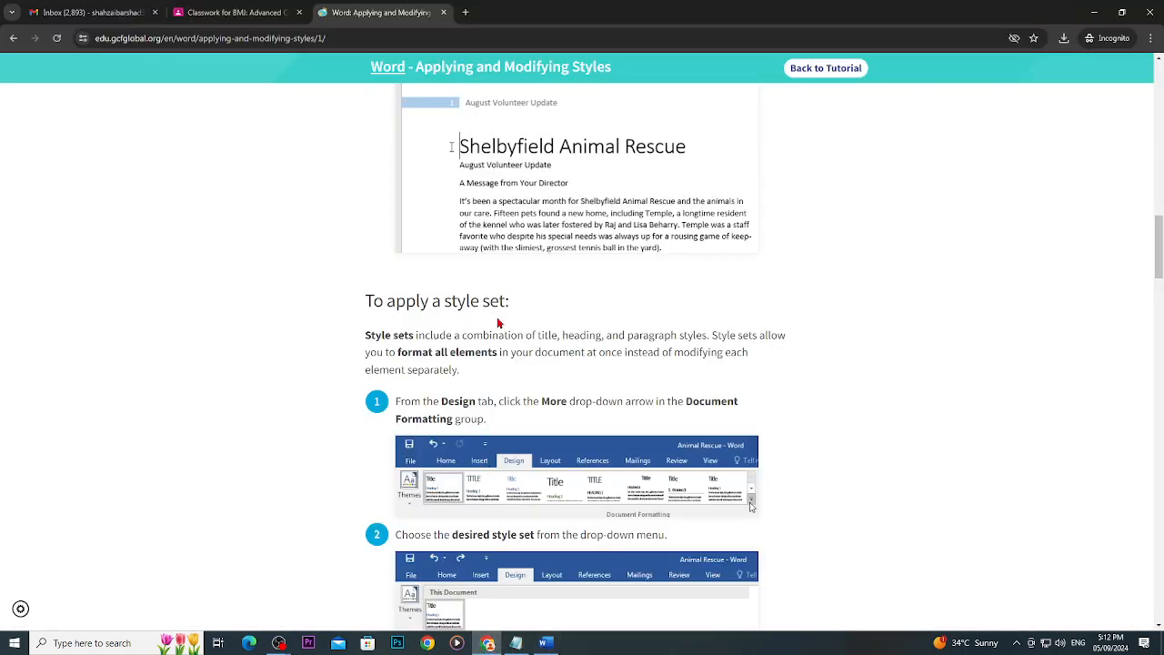
pyautogui.scroll(2, 546, 291)
pyautogui.scroll(-2, 441, 424)
pyautogui.scroll(-1, 466, 366)
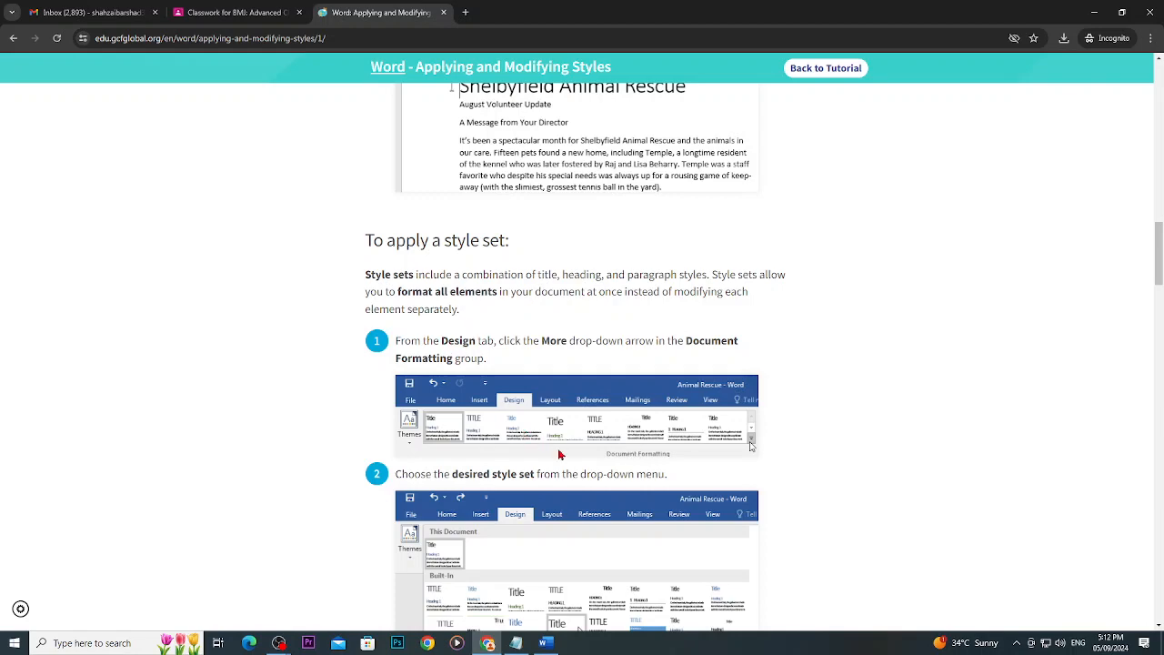
# Return to Word and apply the built-in Lines (Stylish) style set to the practice document.
pyautogui.click(545, 643)
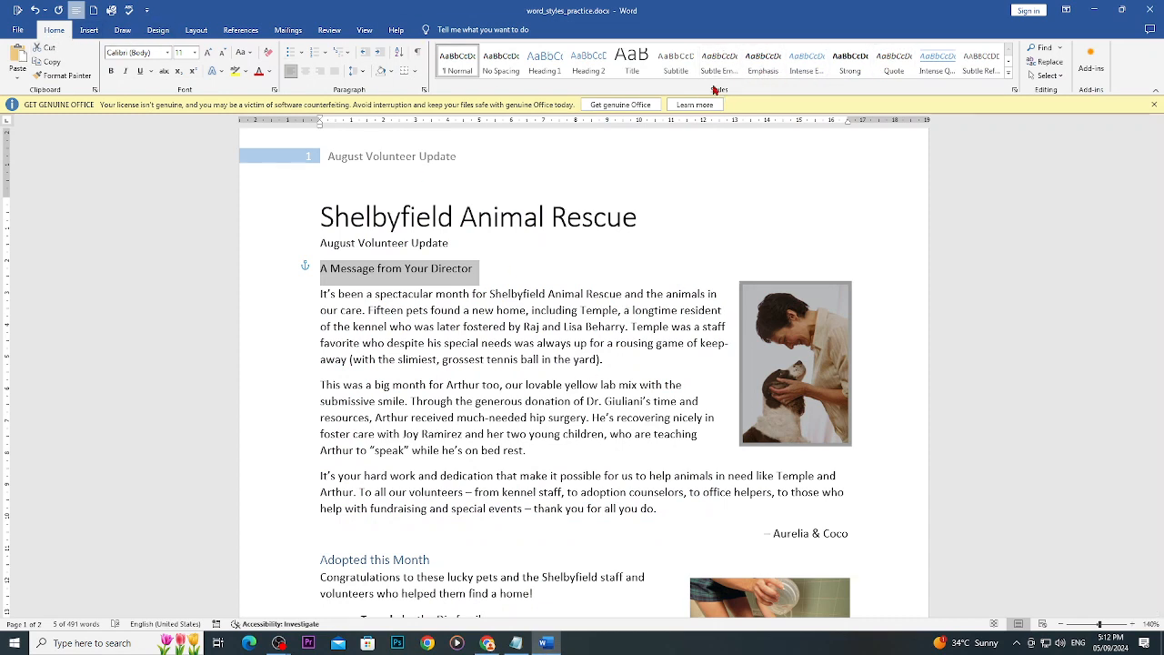
pyautogui.click(158, 30)
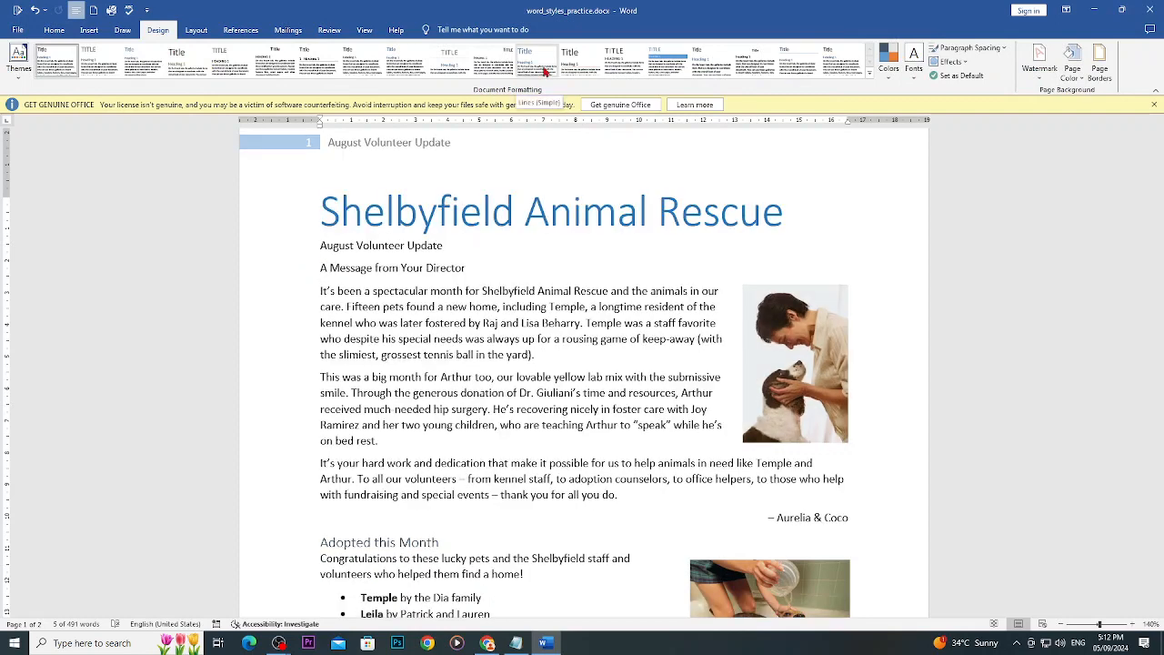
pyautogui.click(871, 73)
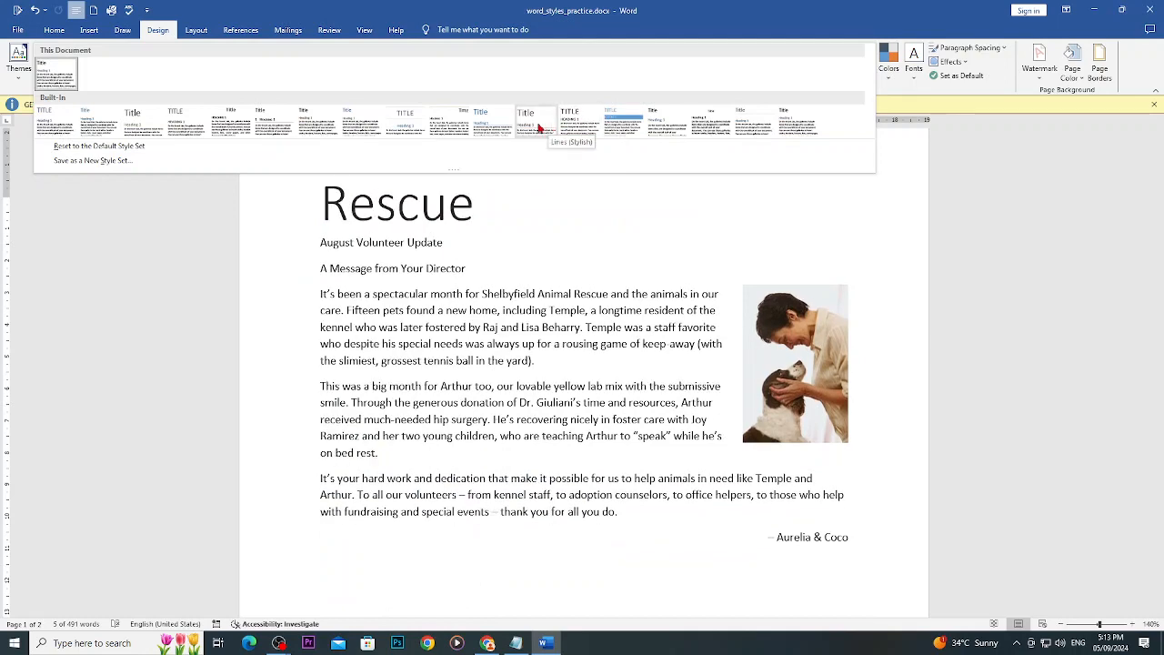
pyautogui.click(538, 129)
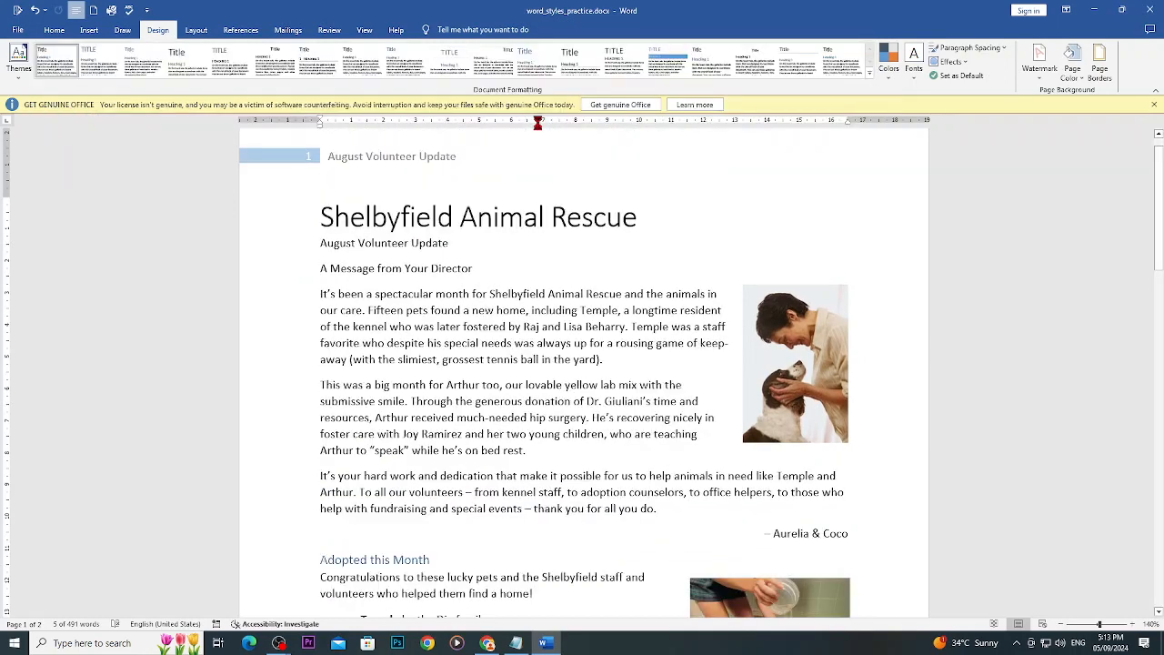
pyautogui.scroll(3, 615, 309)
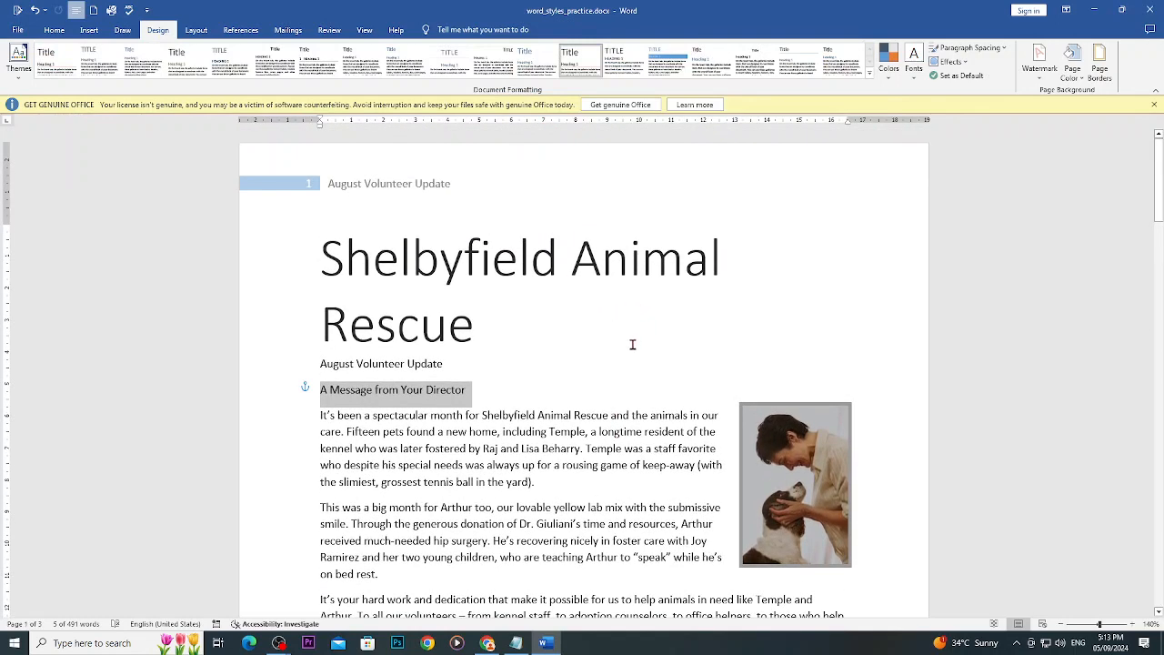
# Switch to Chrome, compare the lesson's style set result, and read the instructions for modifying a style.
pyautogui.click(487, 643)
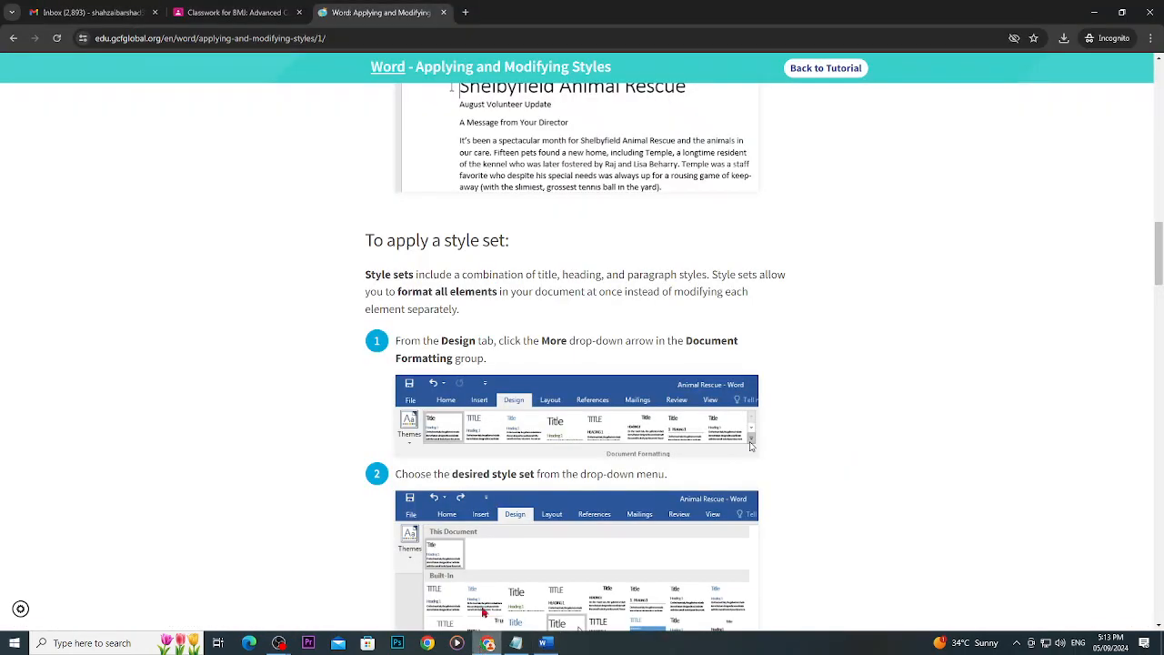
pyautogui.scroll(-5, 483, 613)
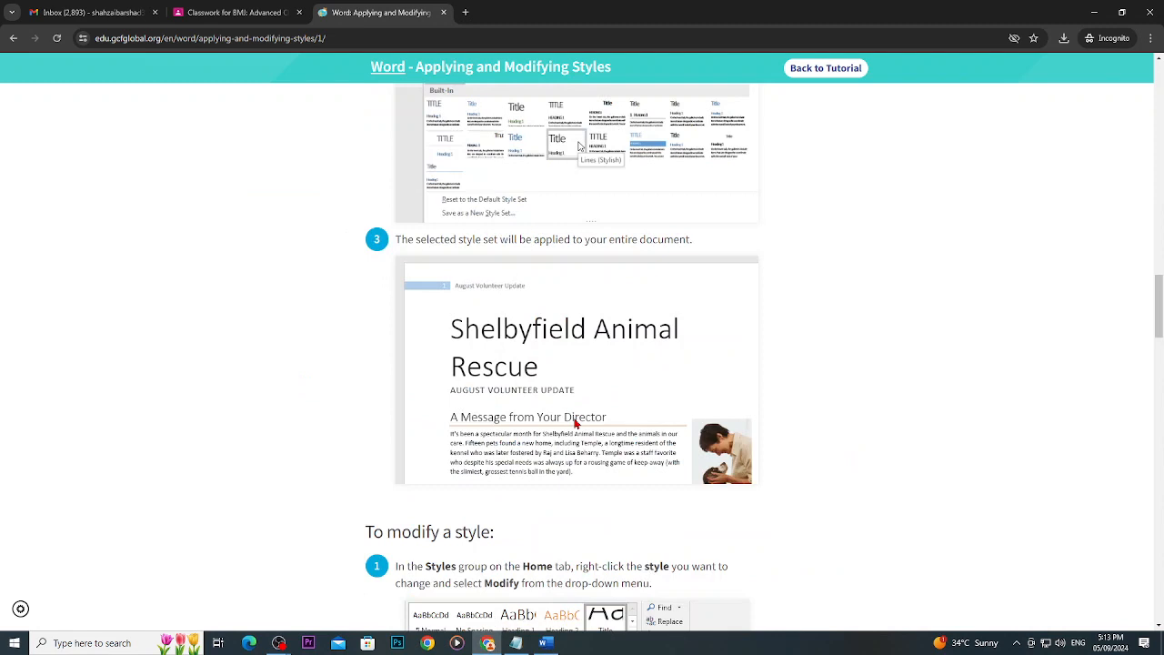
pyautogui.scroll(2, 628, 392)
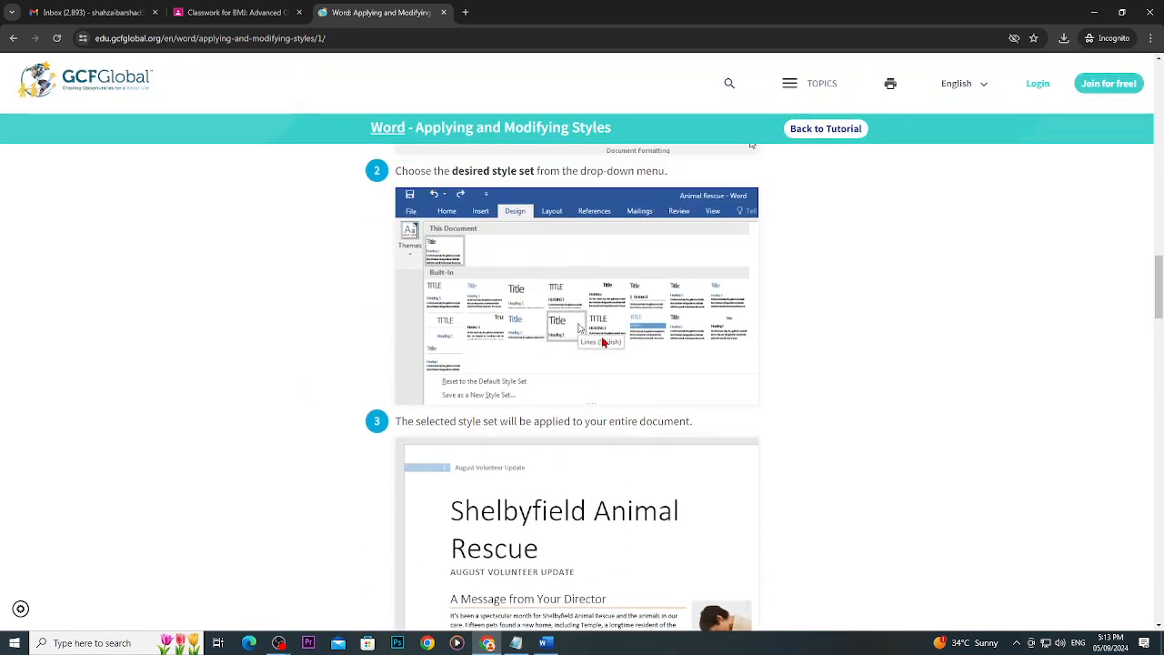
pyautogui.scroll(-1, 606, 340)
pyautogui.scroll(-1, 511, 448)
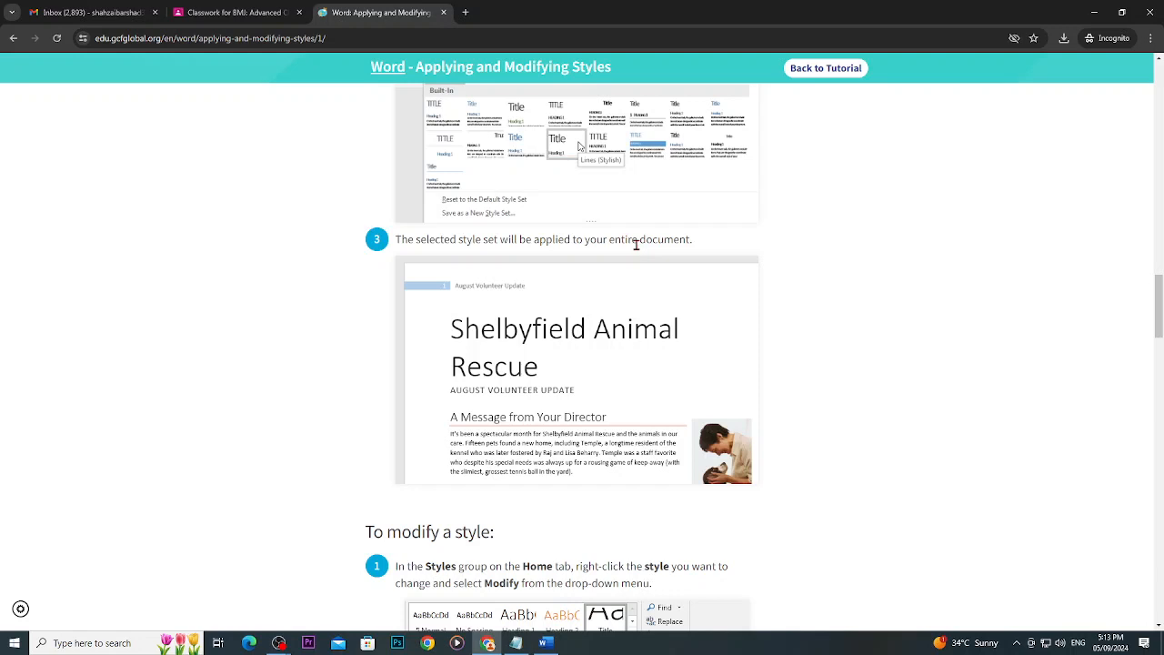
pyautogui.scroll(-2, 579, 270)
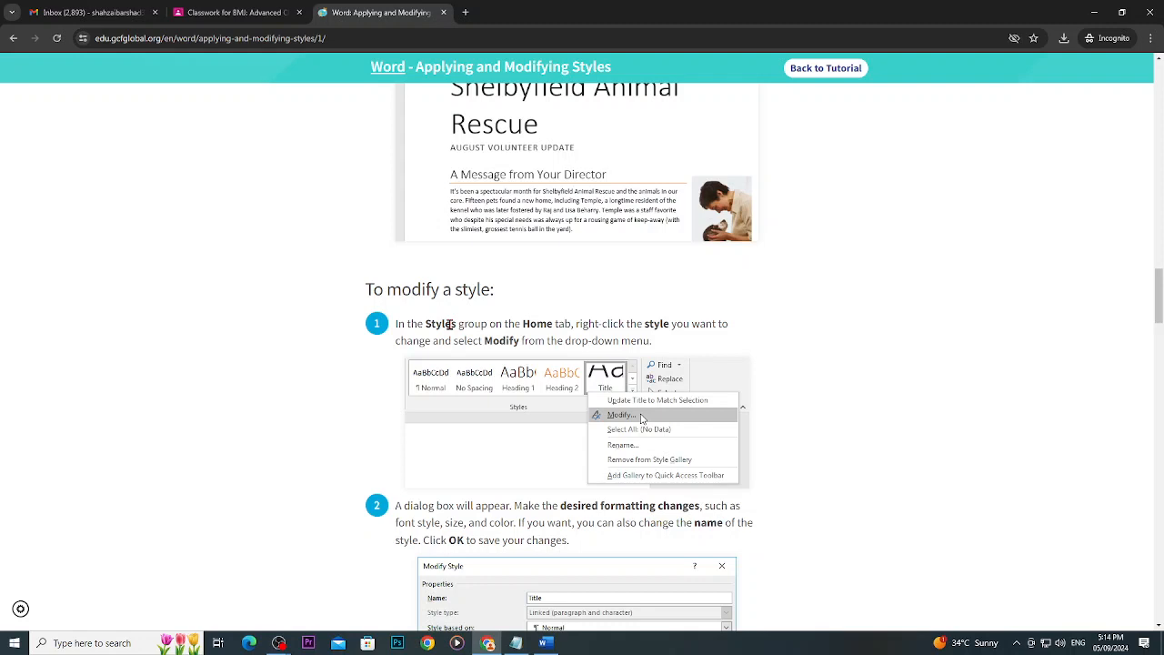
pyautogui.scroll(-2, 470, 364)
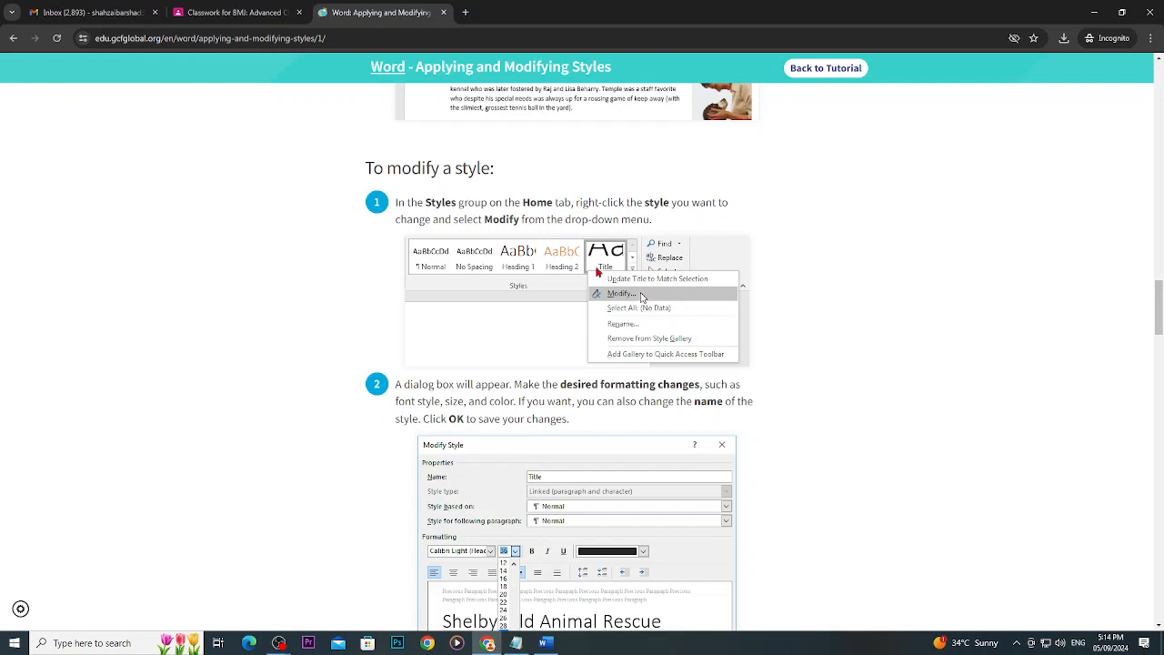
pyautogui.moveTo(524, 206); pyautogui.dragTo(569, 205)
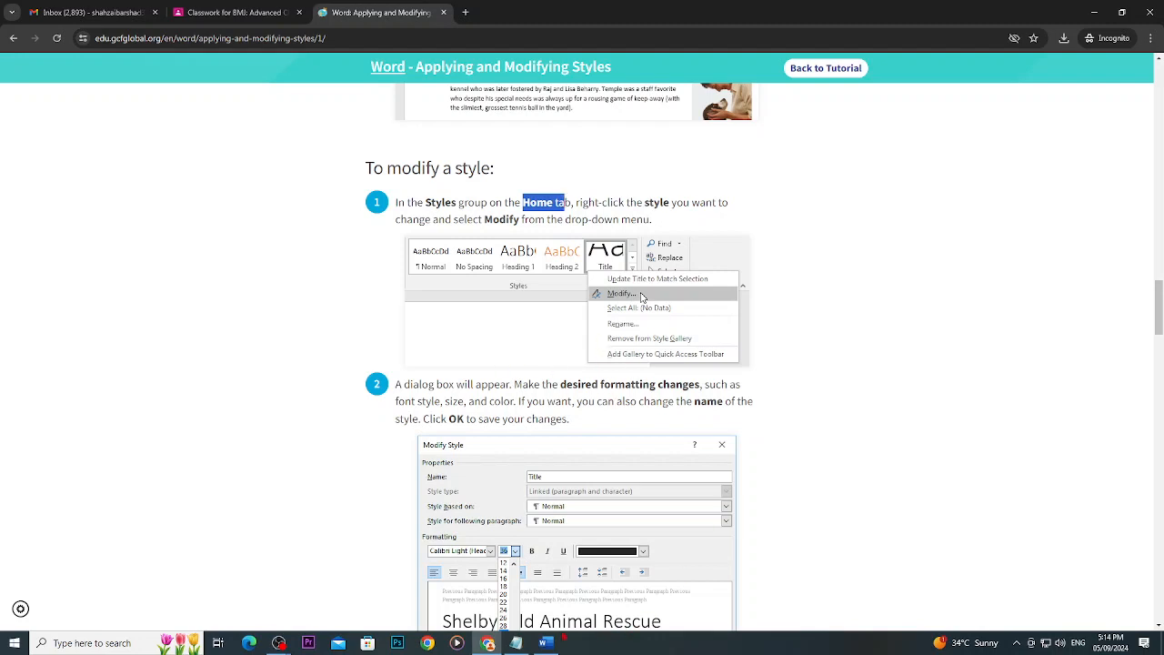
# Check the lesson's steps for modifying a style in Chrome against the practice document, and return to the text styles in Word.
pyautogui.hotkey('alt', 'Tab')
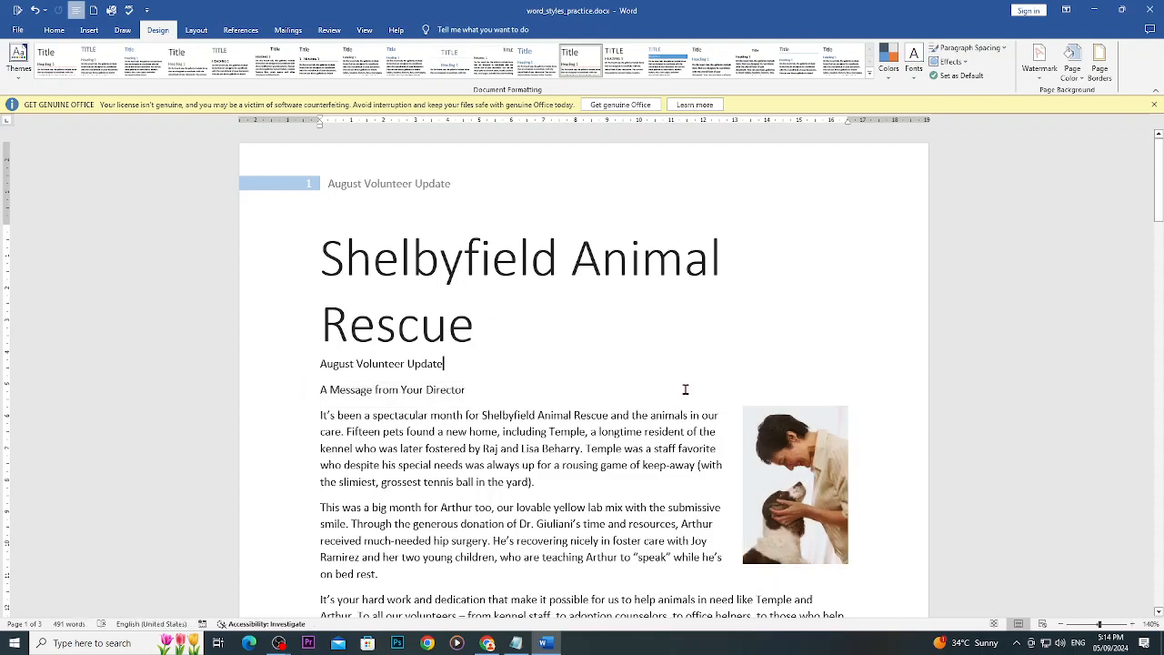
pyautogui.click(545, 643)
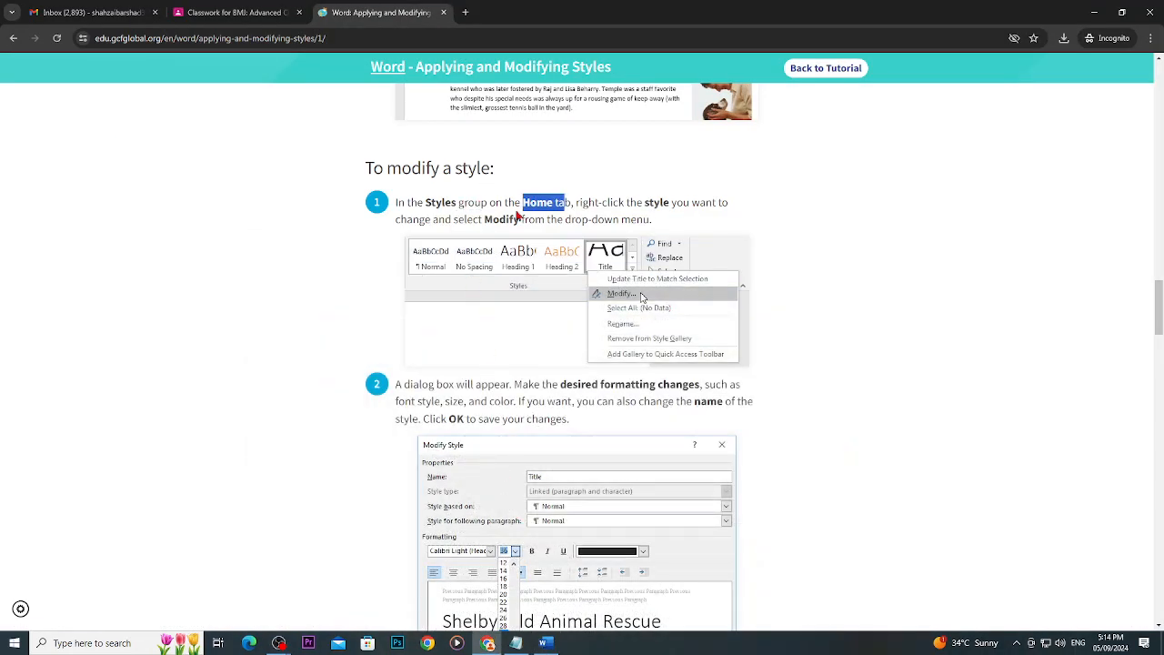
pyautogui.scroll(3, 435, 408)
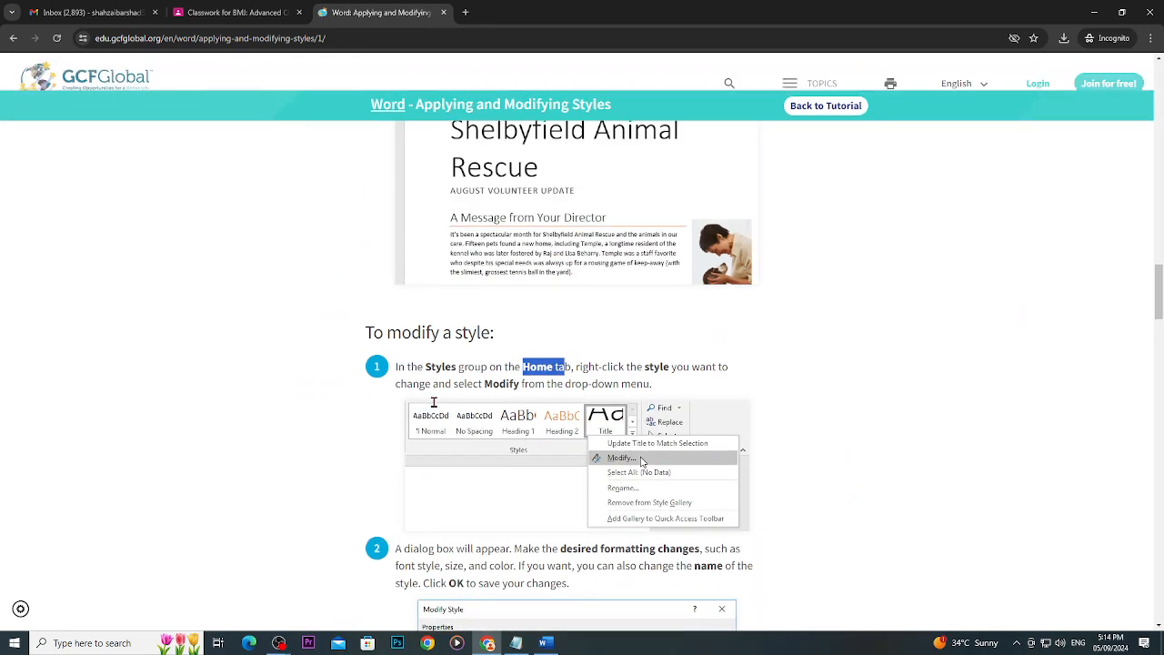
pyautogui.scroll(-3, 435, 408)
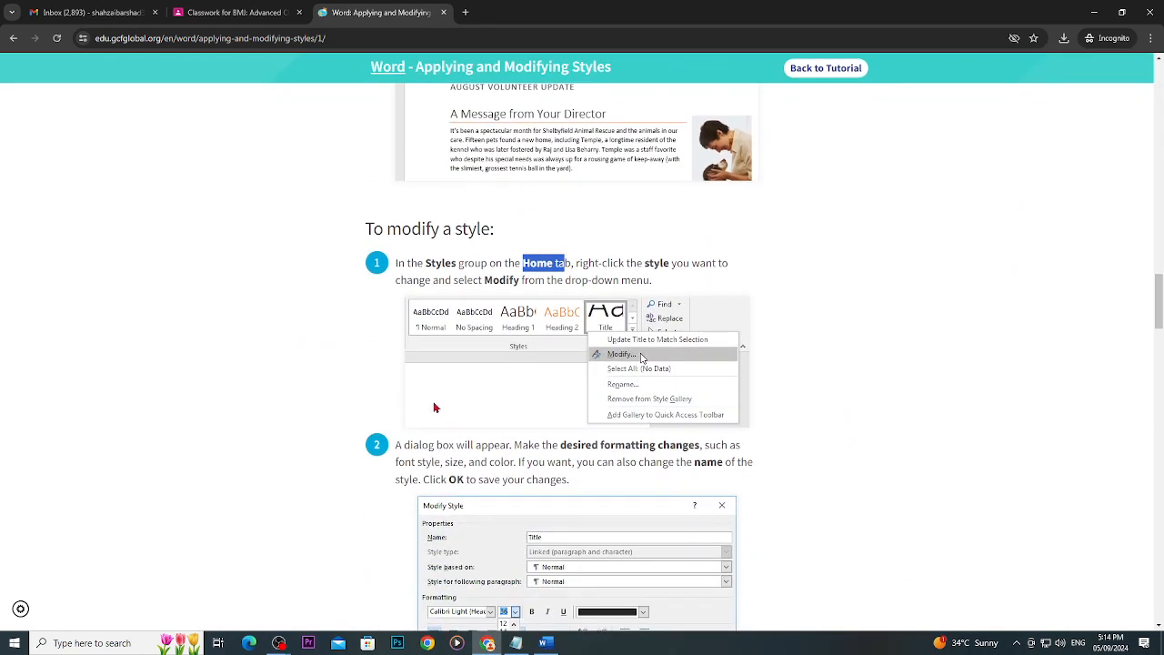
pyautogui.click(516, 643)
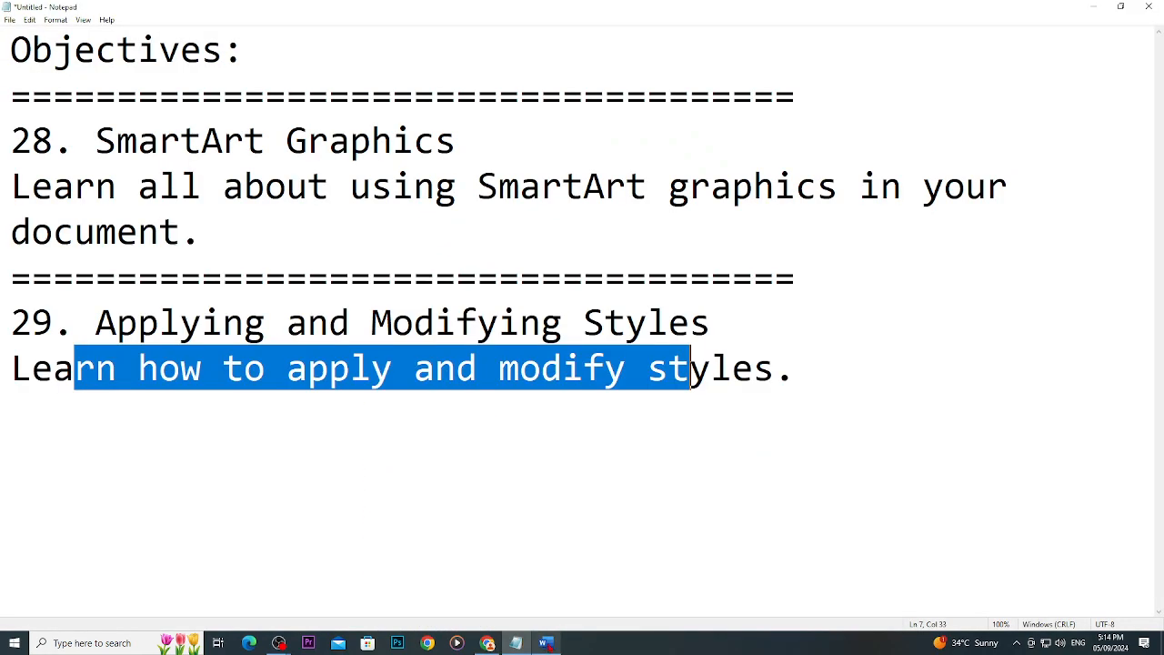
pyautogui.hotkey('alt', 'Tab')
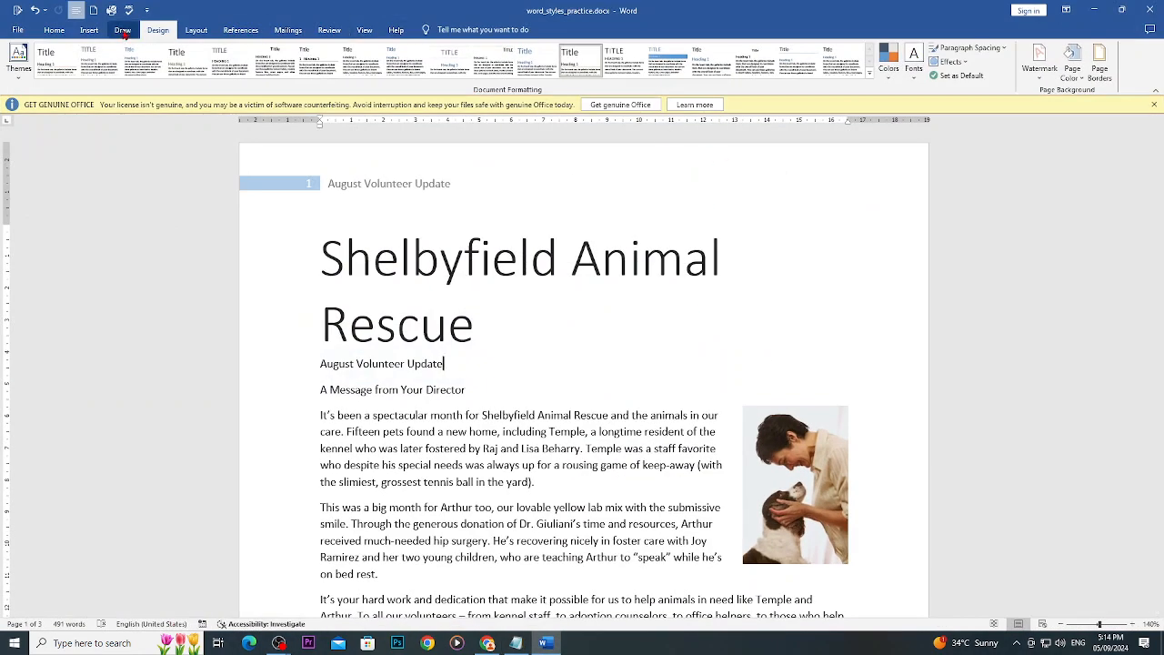
pyautogui.click(55, 32)
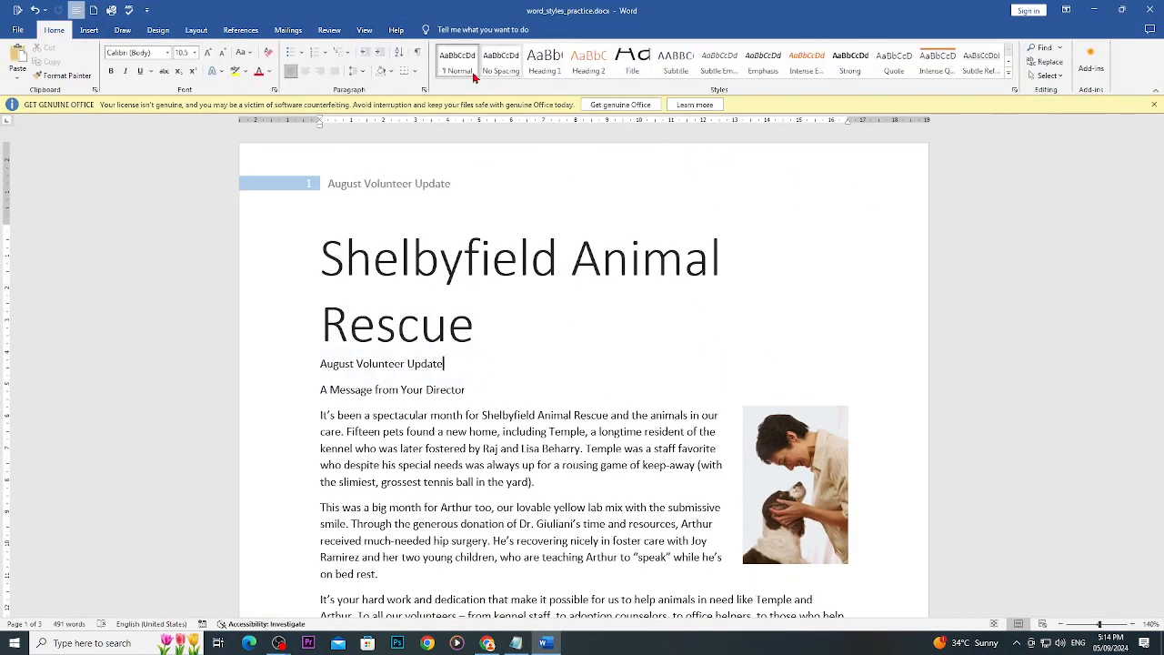
# Try the Title style on the "August Volunteer Update" line and undo it.
pyautogui.click(1009, 74)
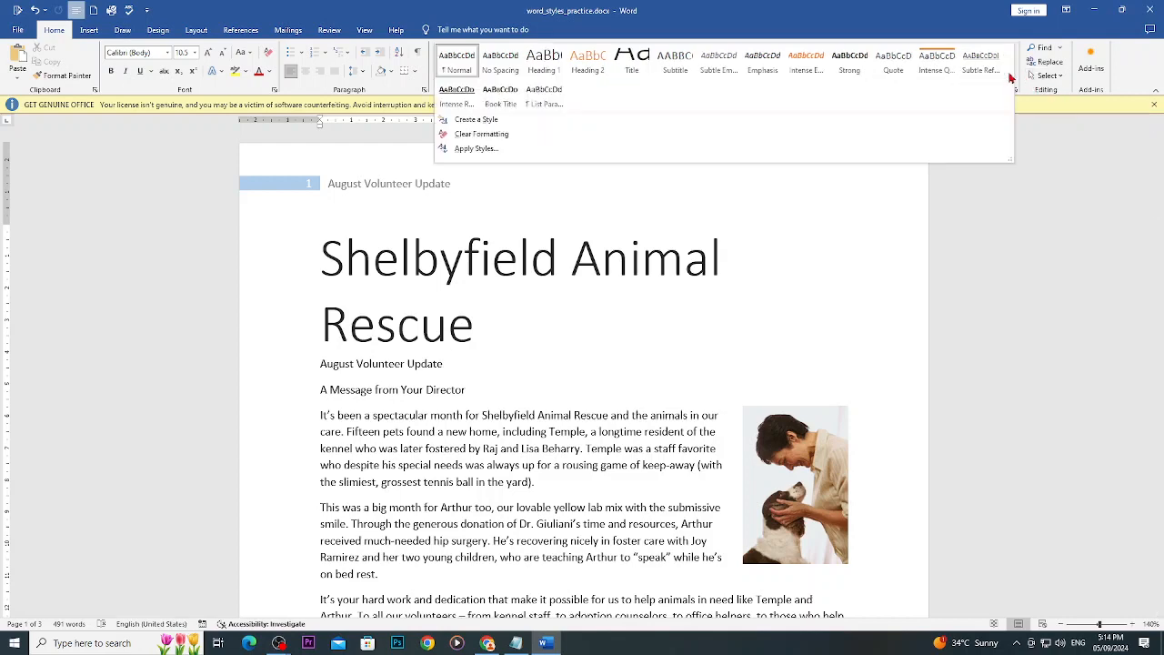
pyautogui.click(644, 70)
pyautogui.hotkey('ctrl', 'z')
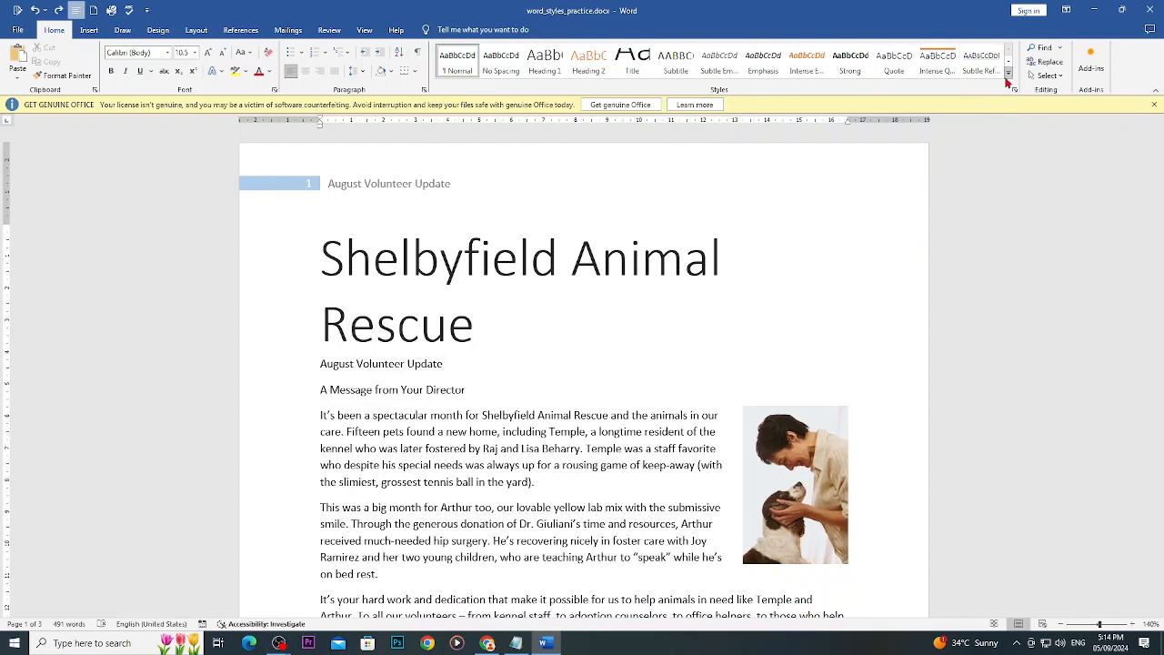
# Modify the Title style to use font size 36 and a dark green Accent 6 font color.
pyautogui.click(1008, 74)
pyautogui.rightClick(644, 70)
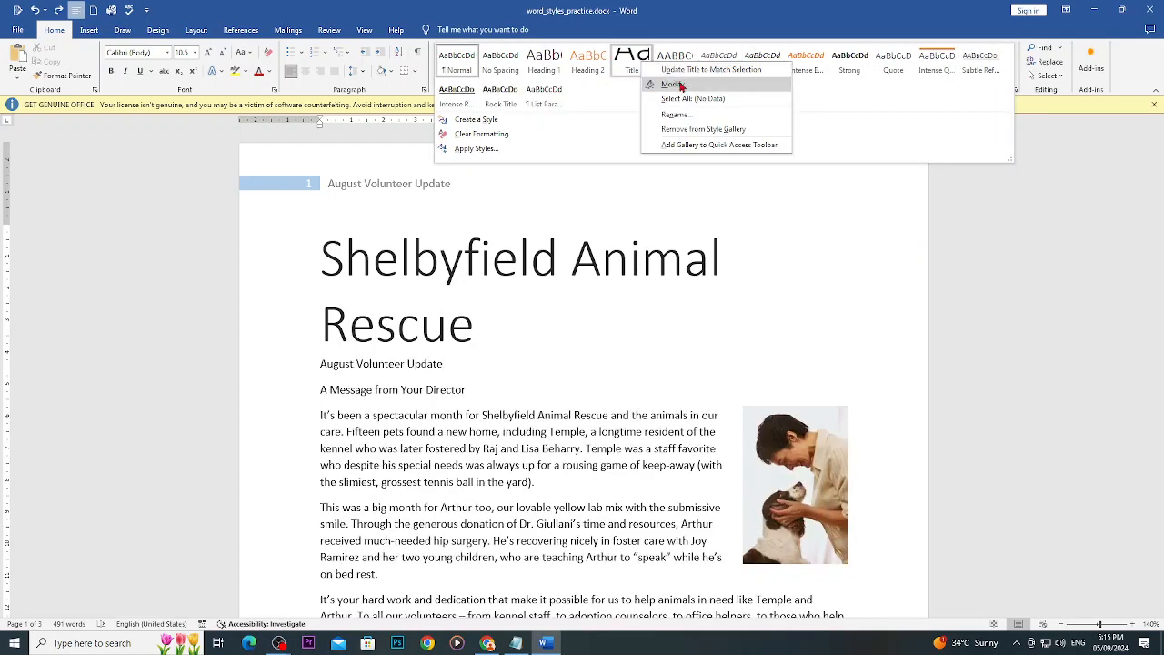
pyautogui.click(675, 84)
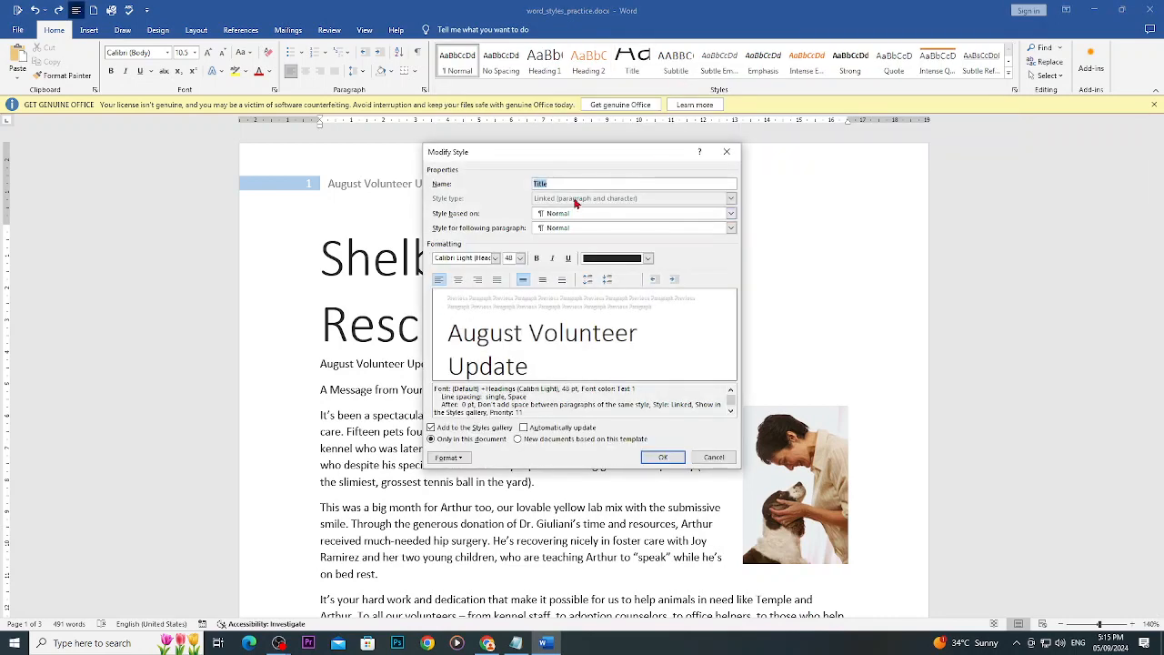
pyautogui.click(520, 259)
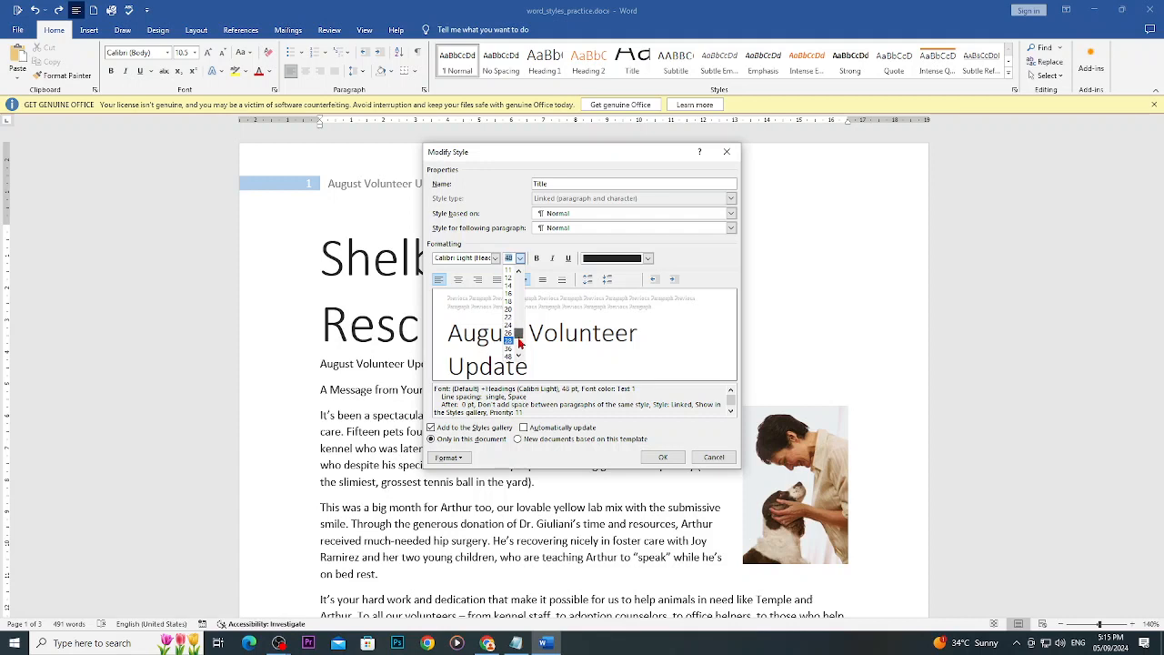
pyautogui.scroll(-1, 516, 342)
pyautogui.click(511, 343)
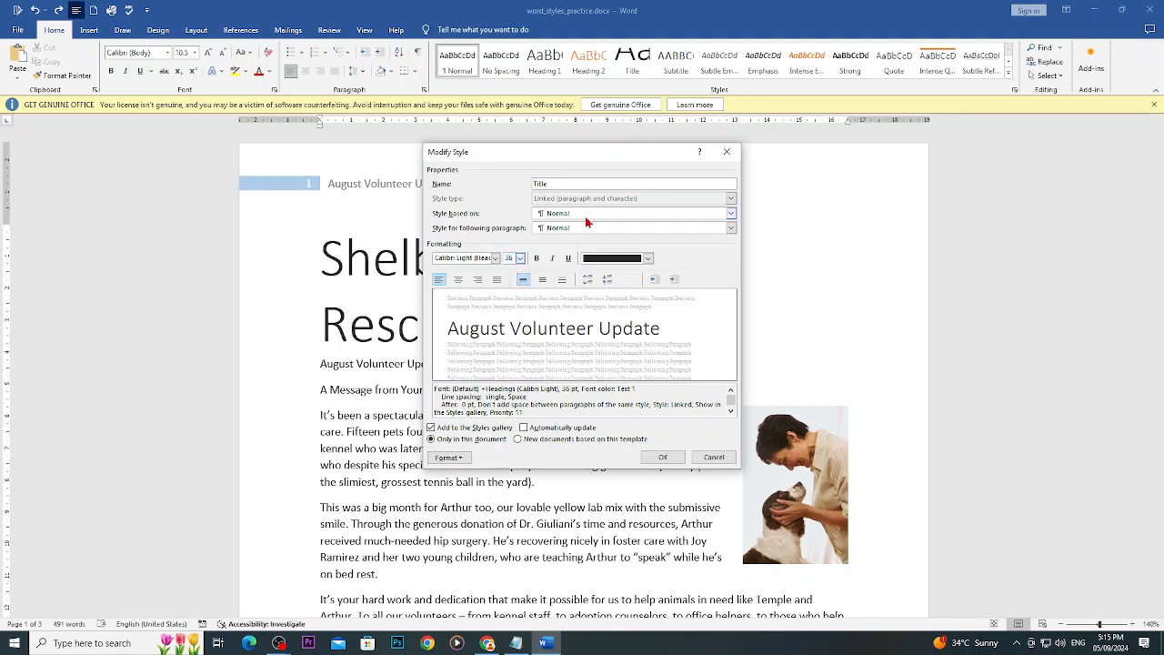
pyautogui.click(649, 259)
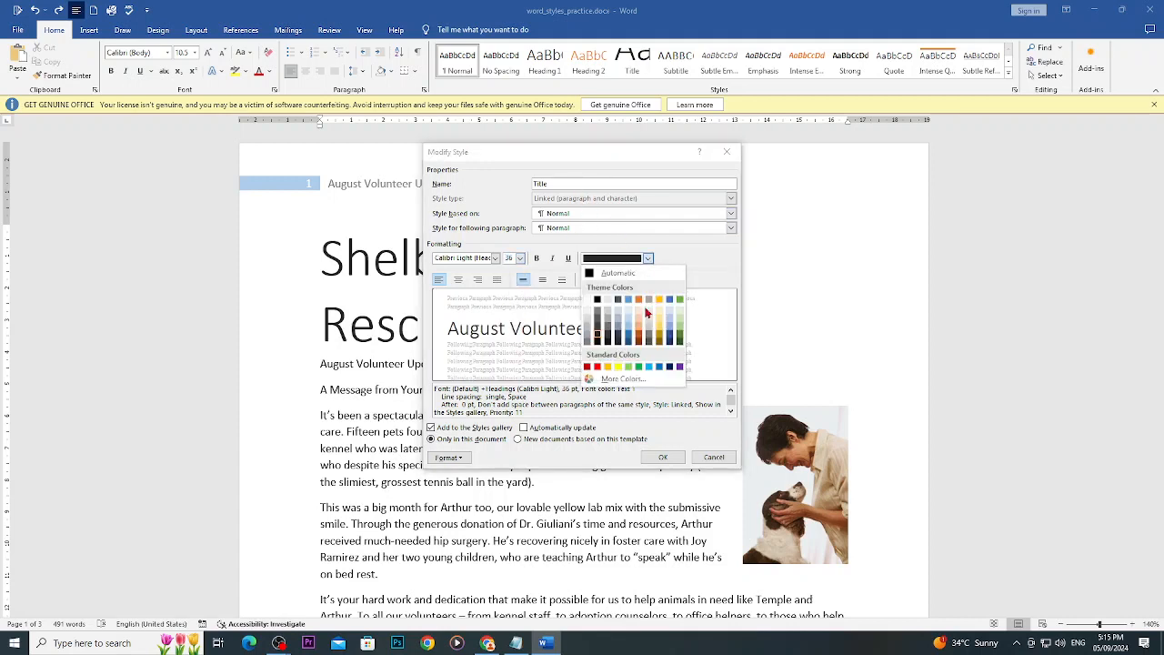
pyautogui.click(675, 337)
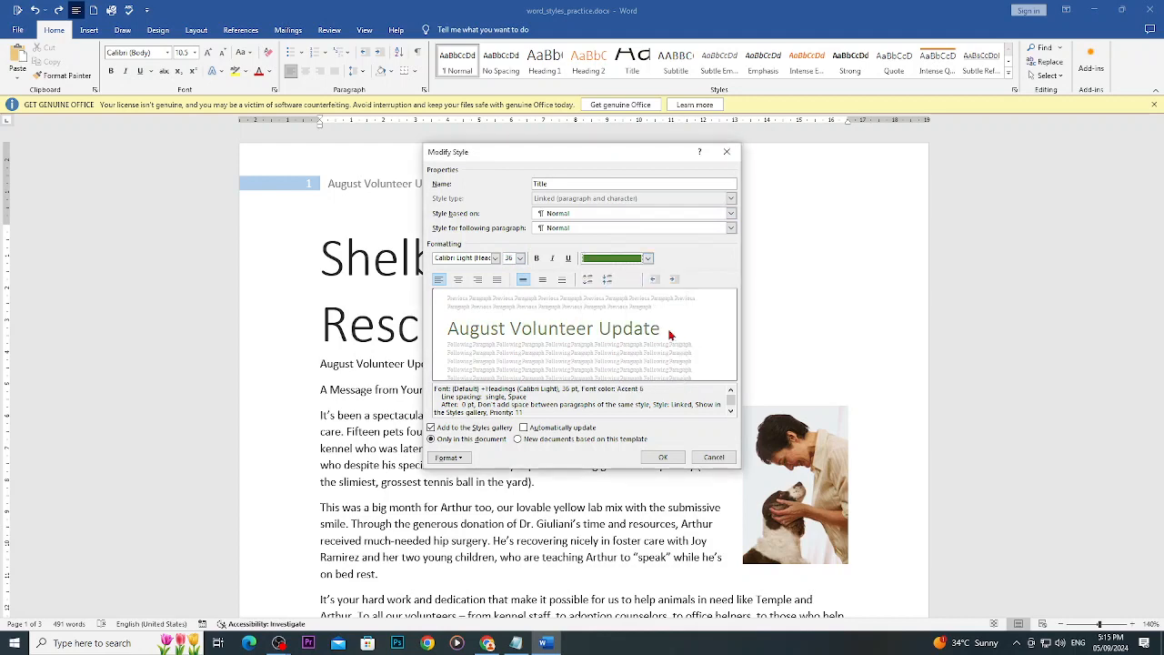
pyautogui.click(663, 458)
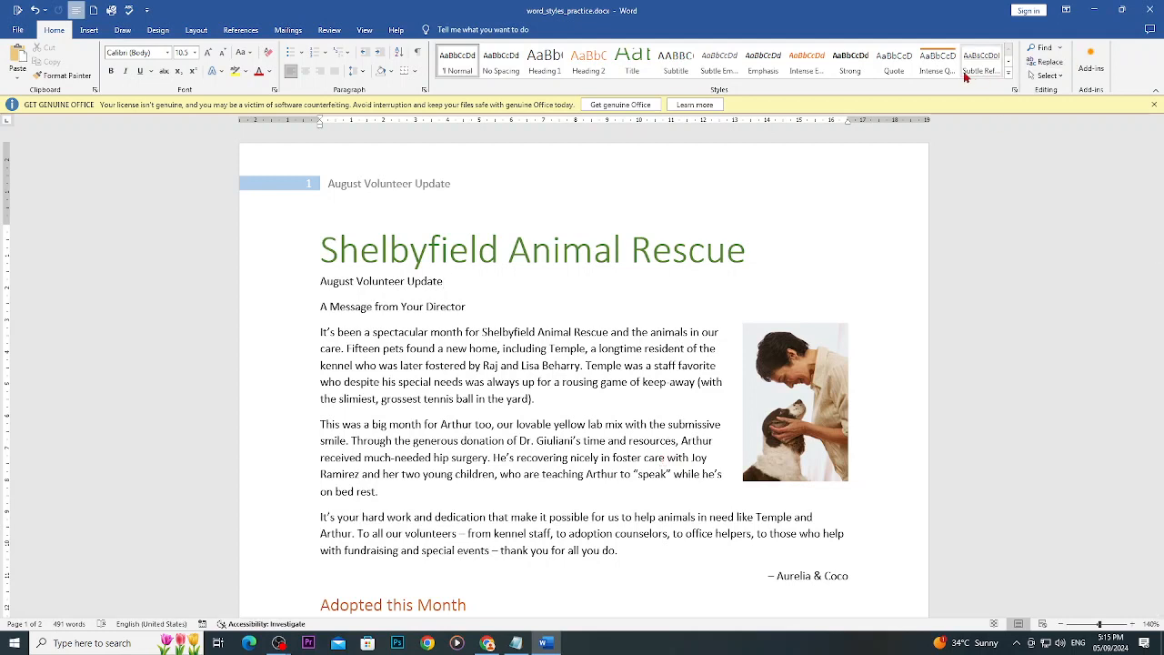
pyautogui.rightClick(475, 73)
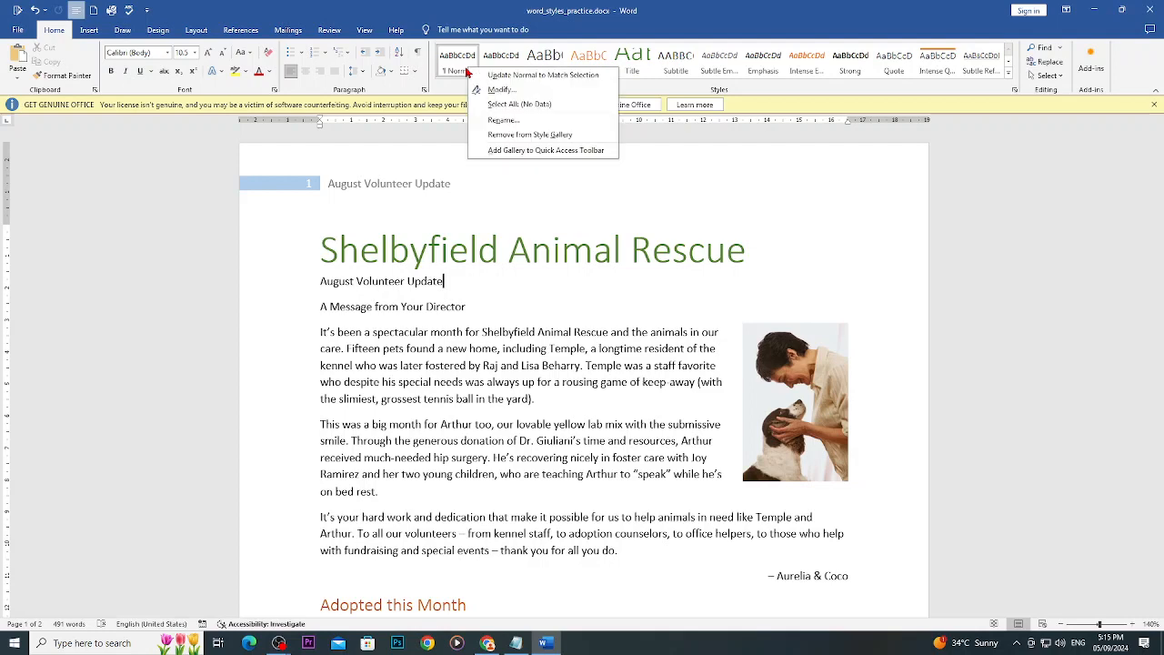
pyautogui.click(500, 94)
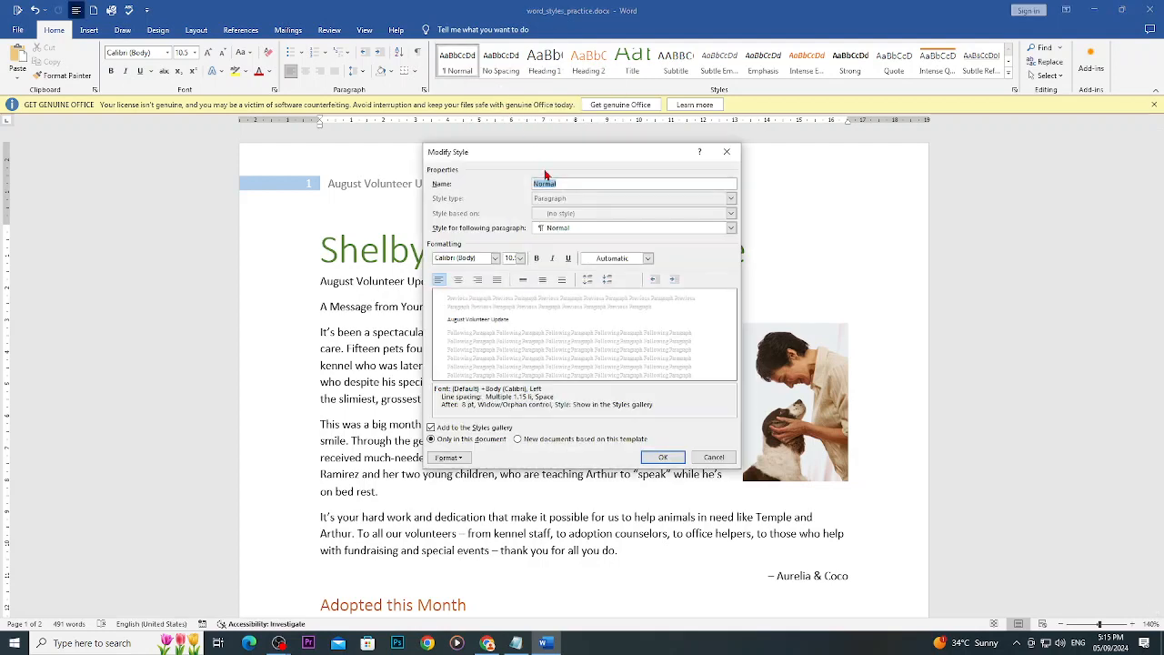
pyautogui.click(728, 152)
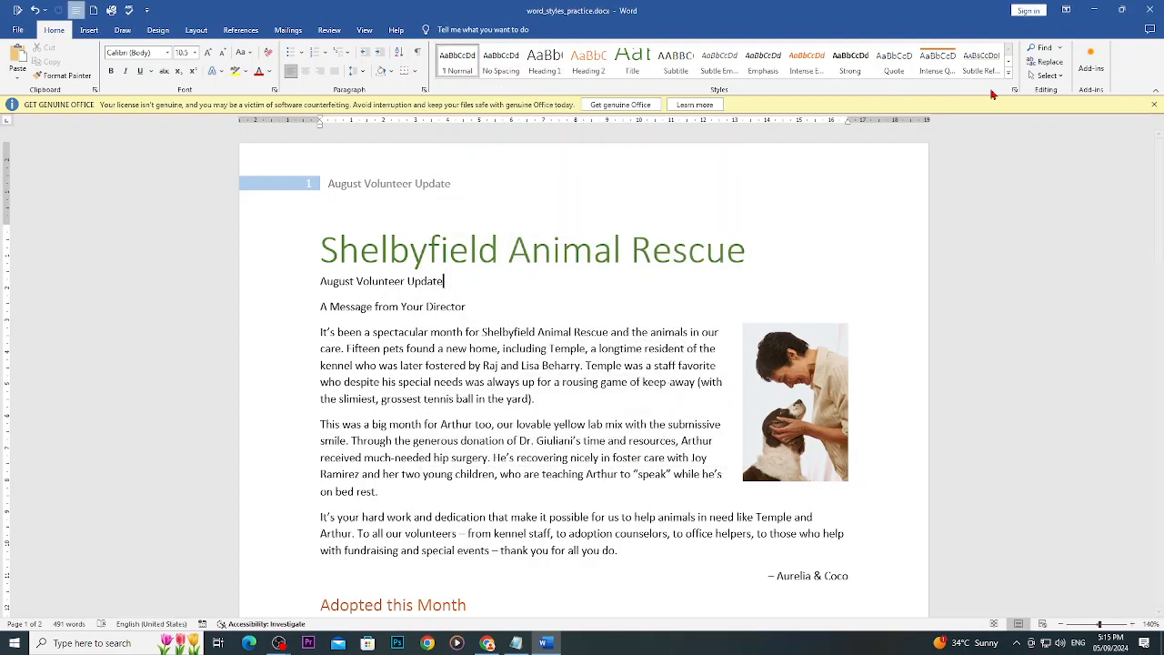
# Try adding bold, underline and italic formatting to the Title style, and undo that style change.
pyautogui.click(1015, 89)
pyautogui.rightClick(627, 59)
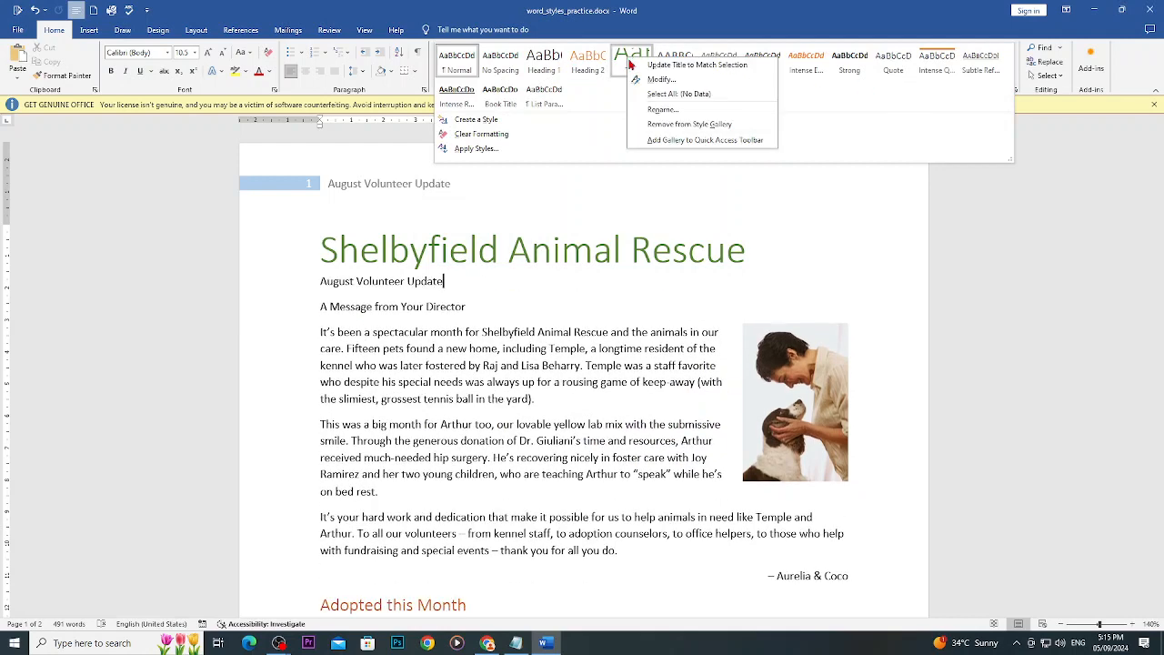
pyautogui.click(647, 79)
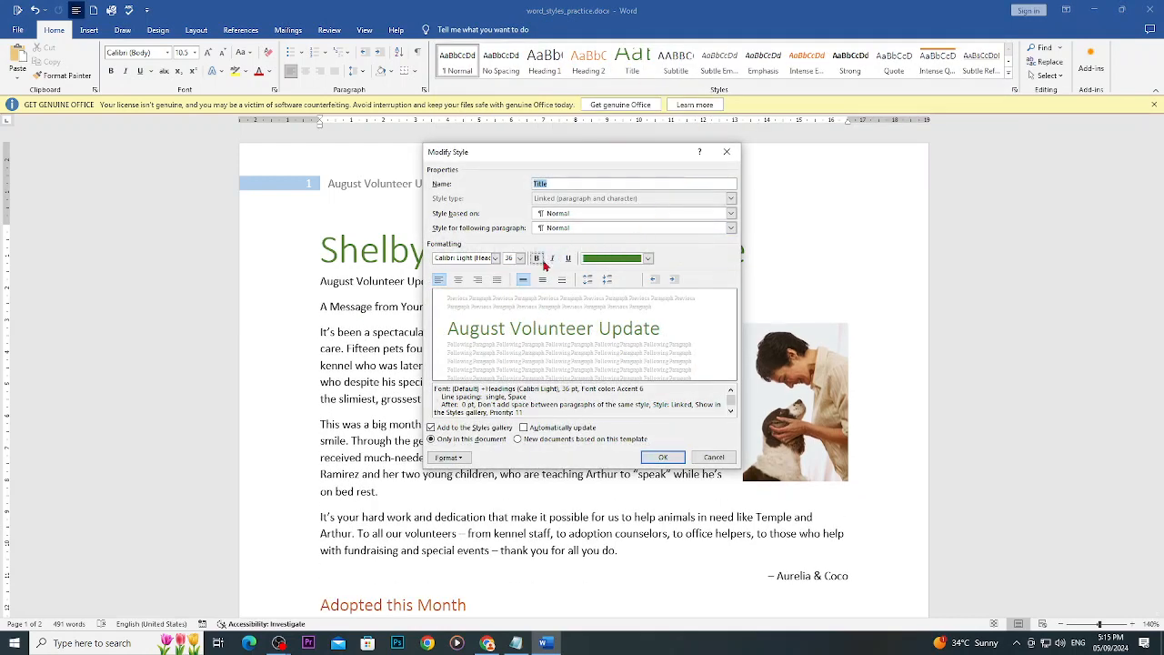
pyautogui.click(536, 259)
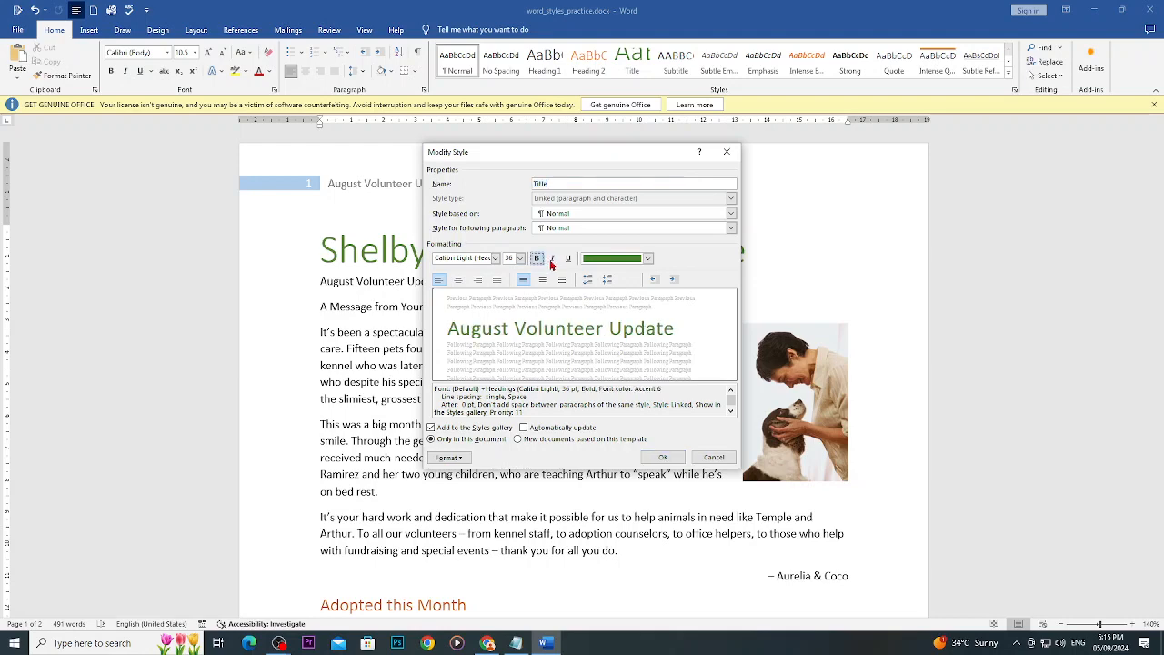
pyautogui.click(569, 261)
pyautogui.click(553, 260)
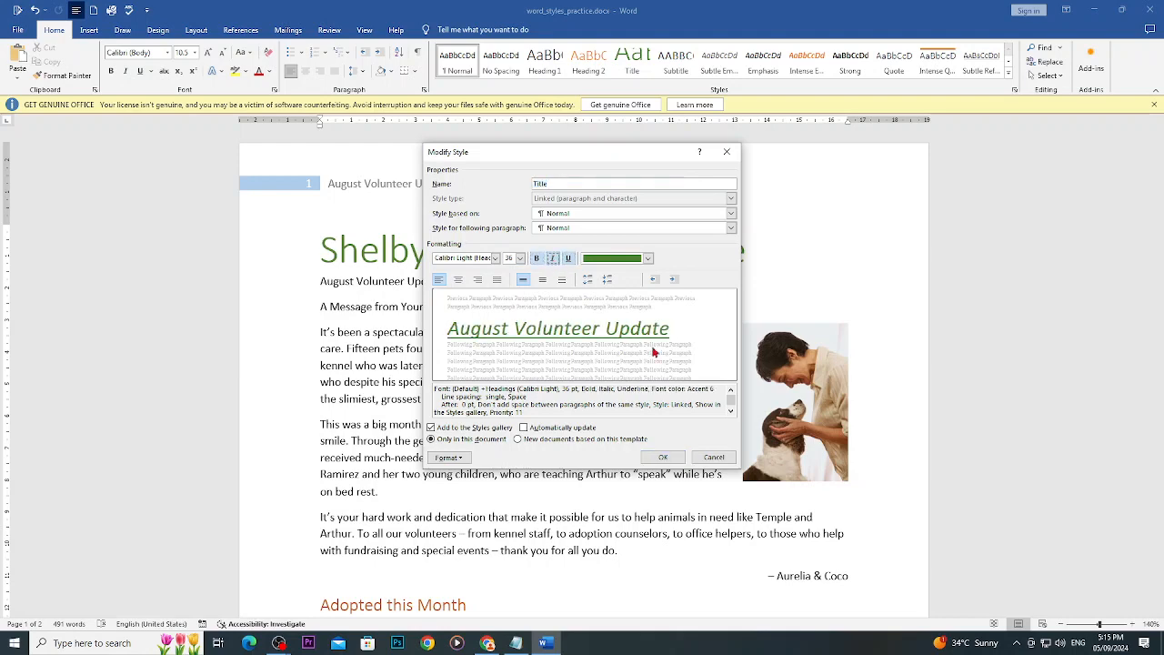
pyautogui.click(663, 457)
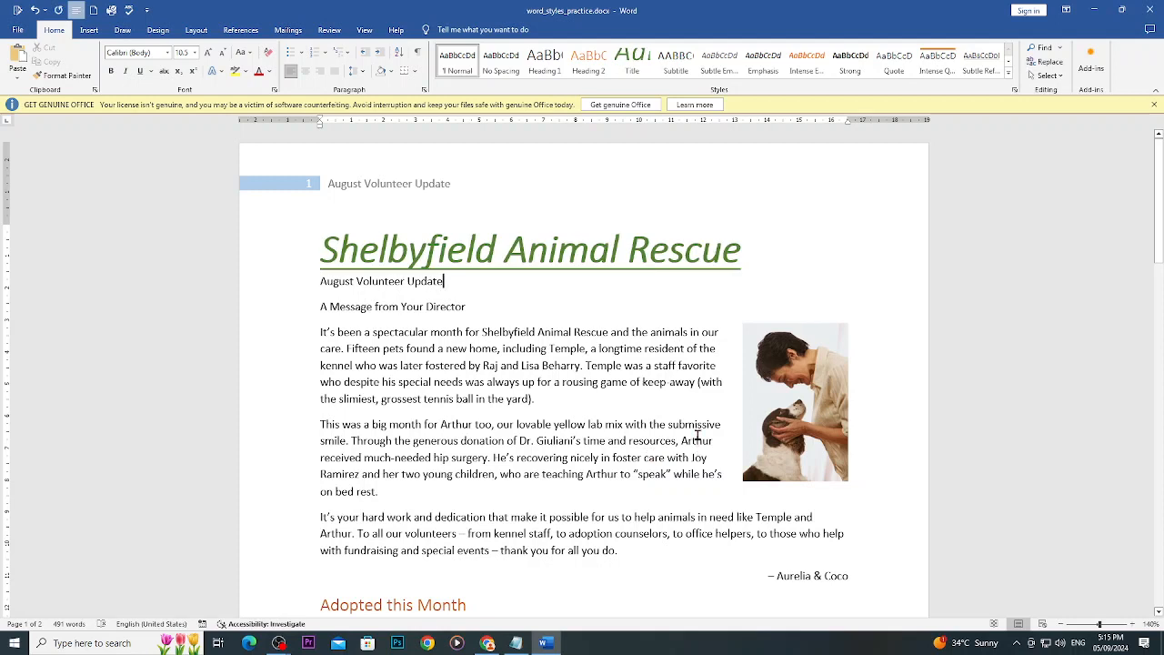
pyautogui.hotkey('ctrl', 'z')
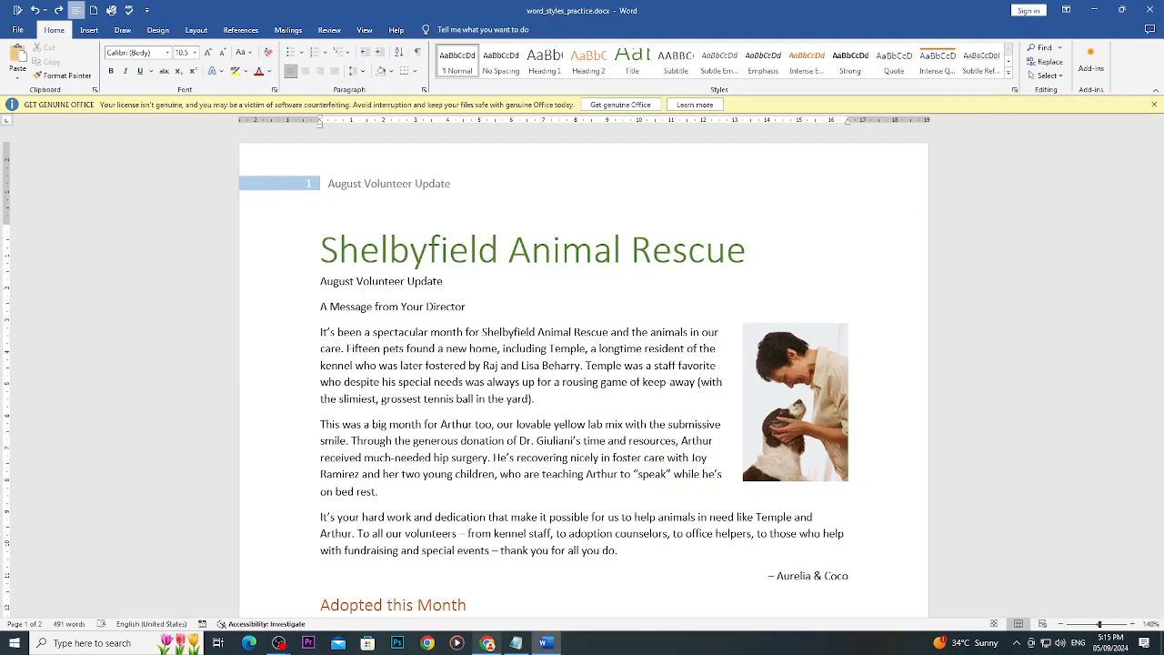
# Switch to Chrome and read the lesson's example of a modified style and its instructions for creating a new style.
pyautogui.hotkey('alt', 'Tab')
pyautogui.scroll(-3, 518, 571)
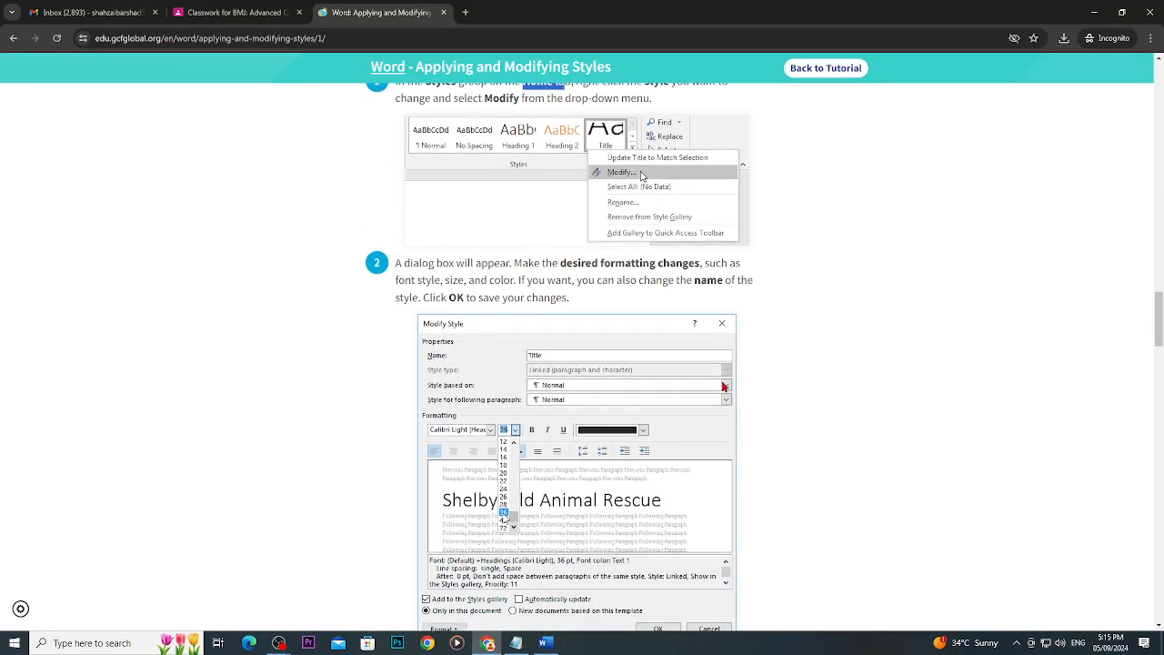
pyautogui.scroll(-2, 588, 540)
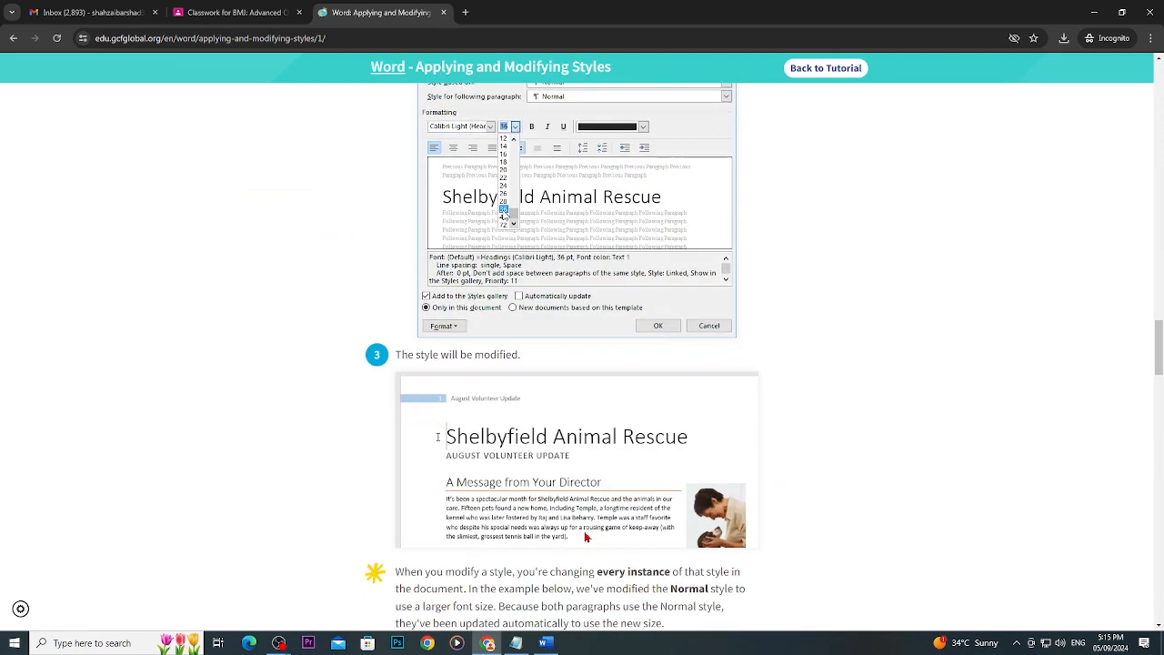
pyautogui.scroll(-4, 587, 537)
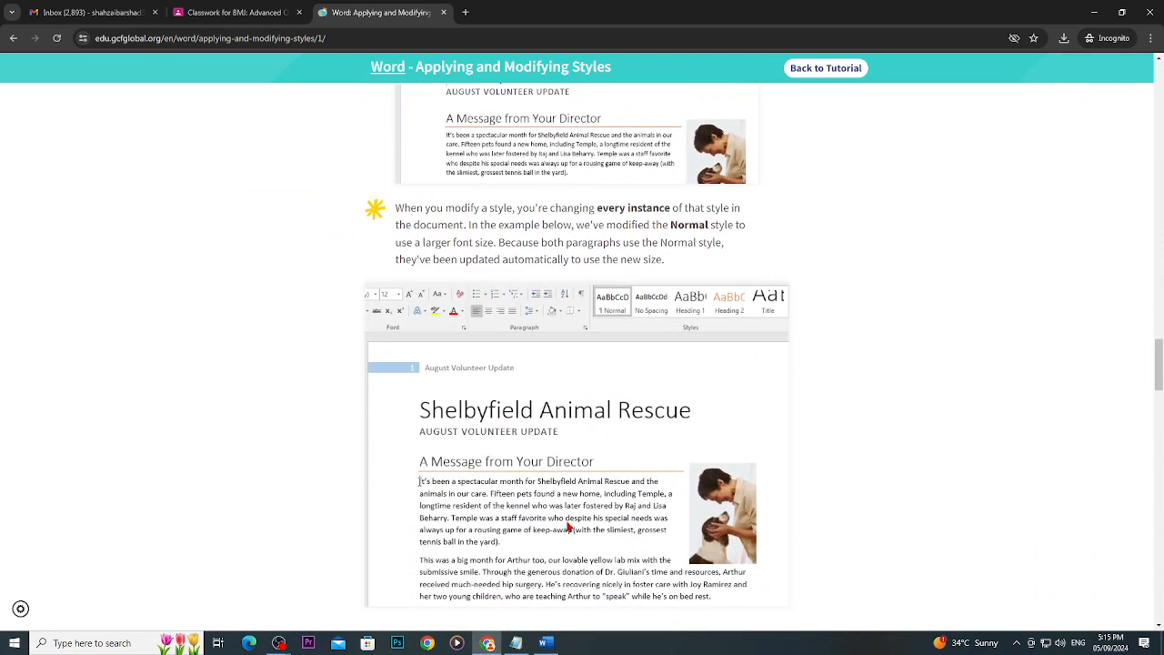
pyautogui.scroll(-2, 568, 525)
pyautogui.scroll(-2, 566, 364)
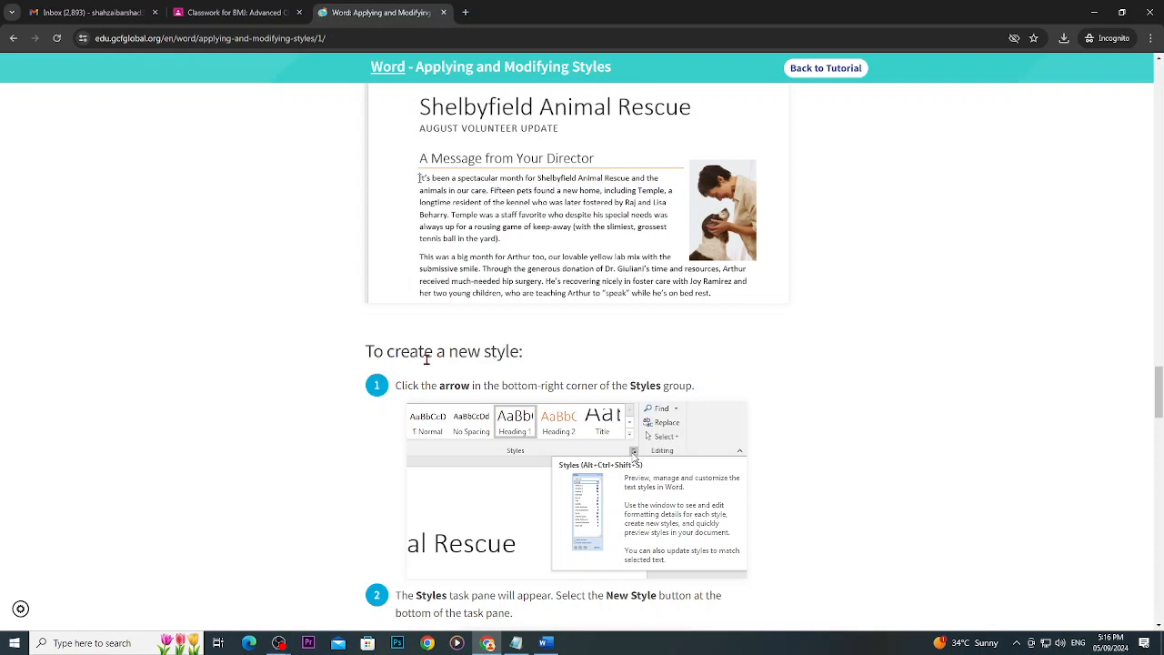
pyautogui.scroll(-1, 527, 433)
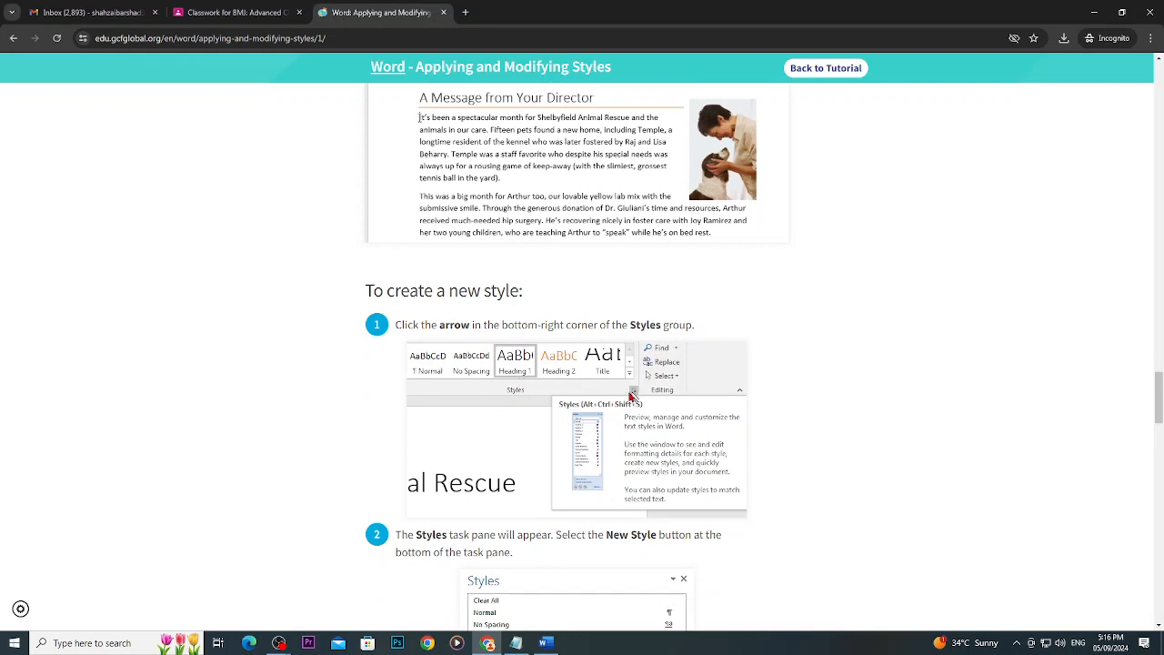
pyautogui.scroll(-2, 553, 475)
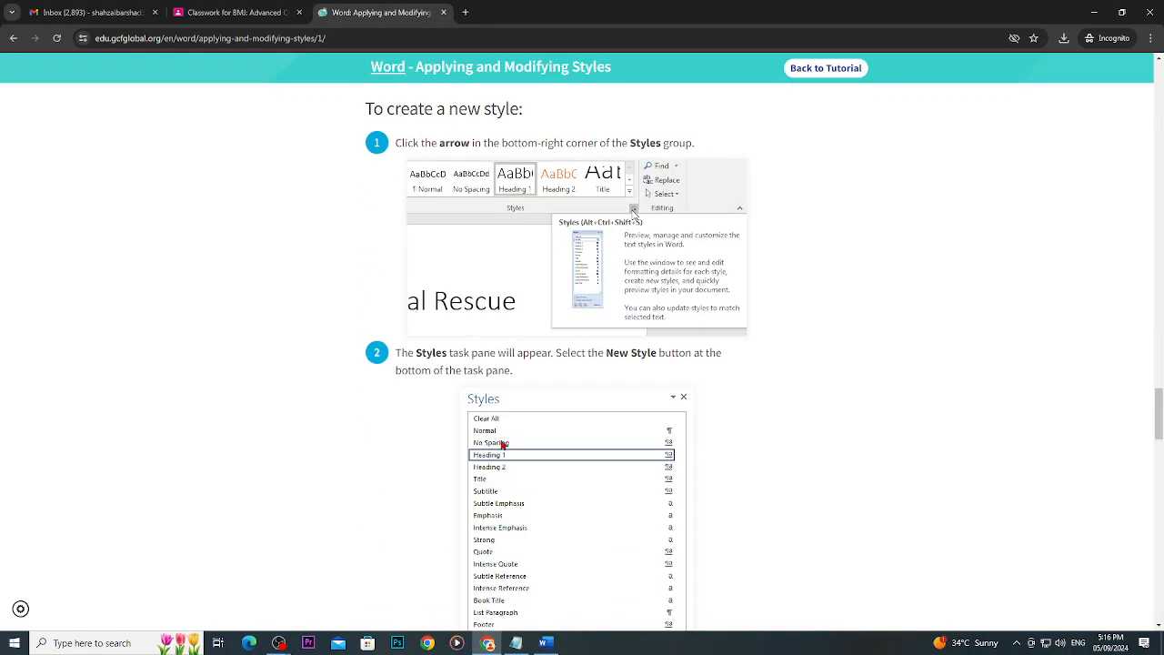
pyautogui.scroll(-2, 563, 487)
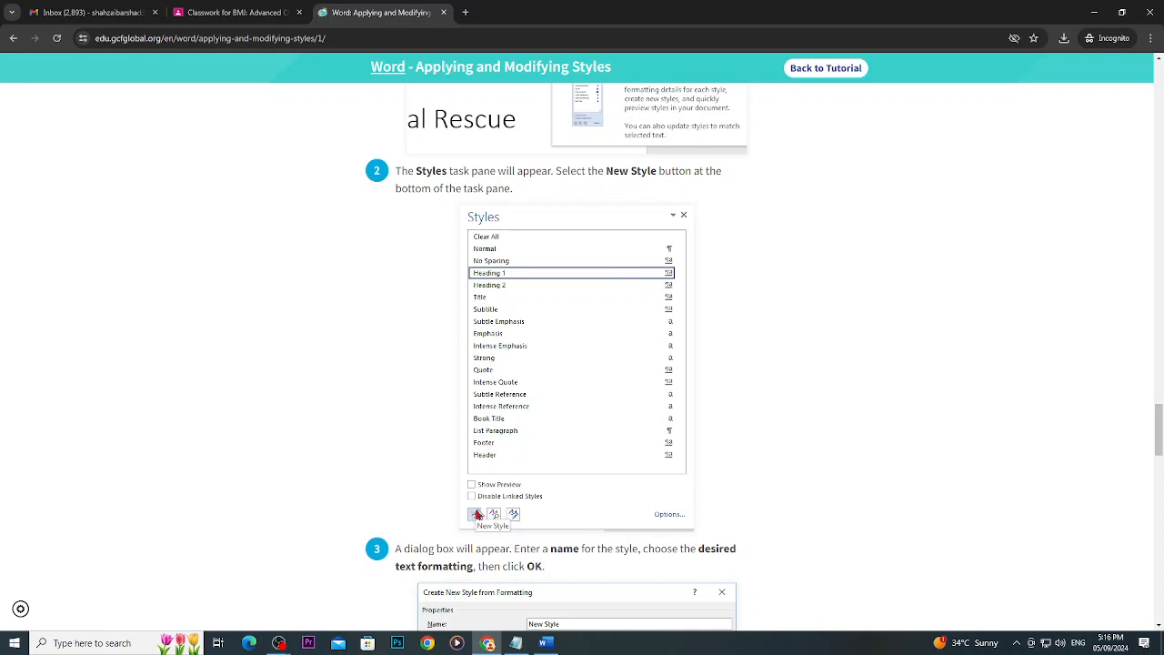
pyautogui.scroll(-3, 478, 515)
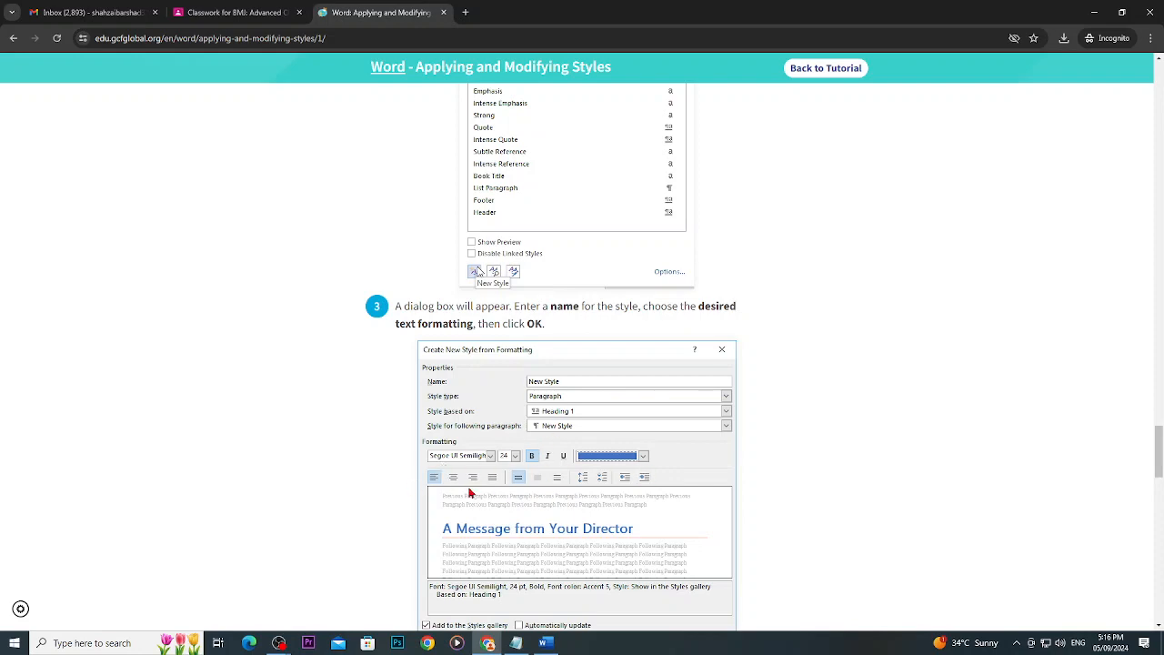
pyautogui.scroll(-3, 475, 492)
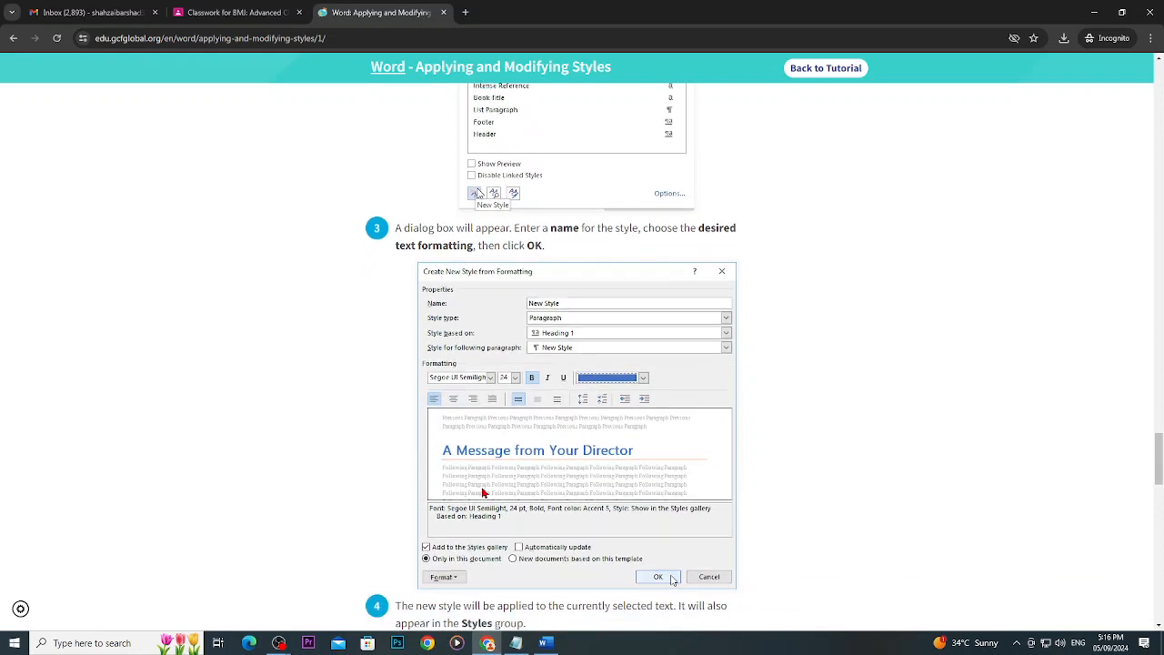
pyautogui.scroll(-3, 664, 388)
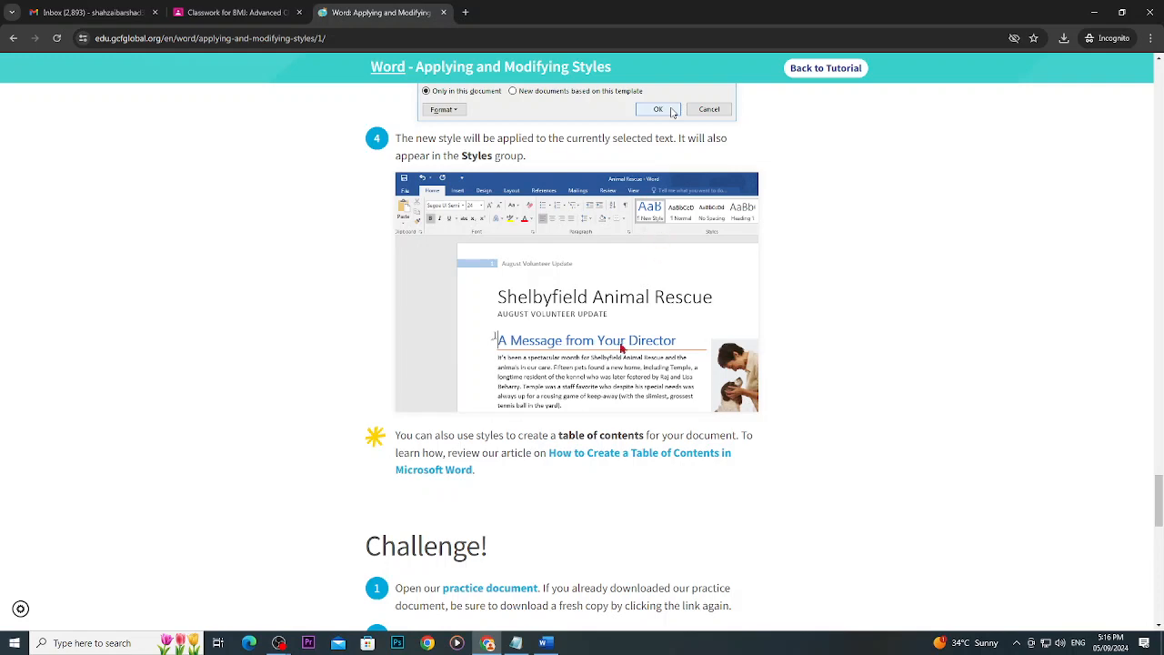
# Switch to Word and start a new paragraph style named "Mera Style" from the "August Volunteer Update" line.
pyautogui.scroll(-2, 619, 350)
pyautogui.click(546, 644)
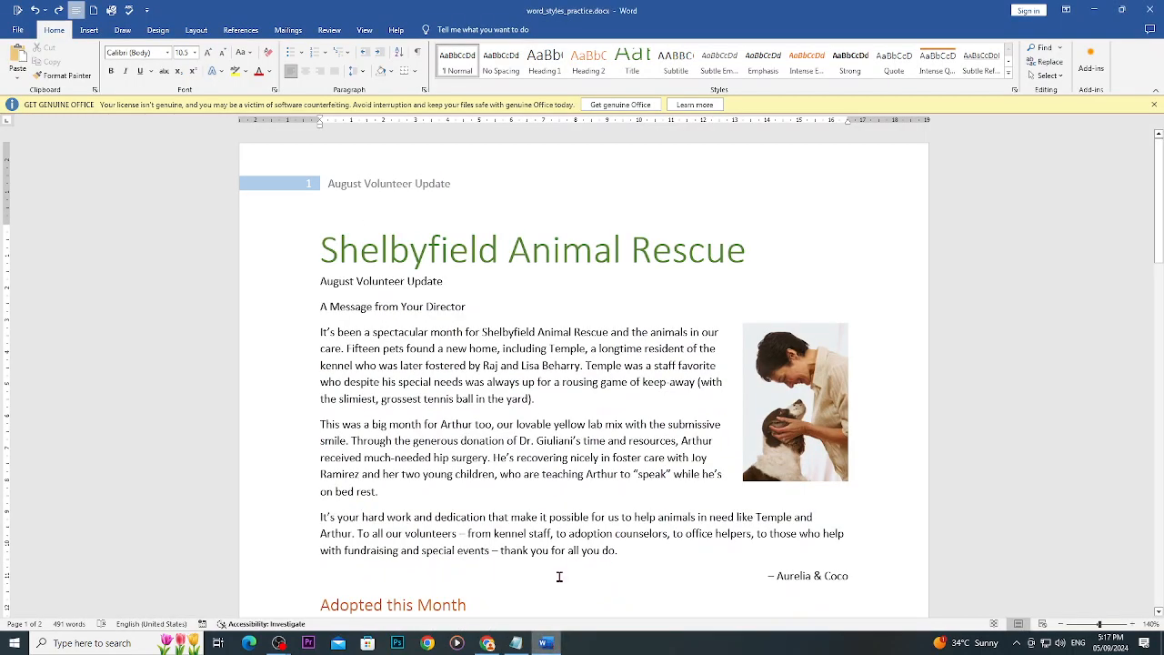
pyautogui.click(1009, 73)
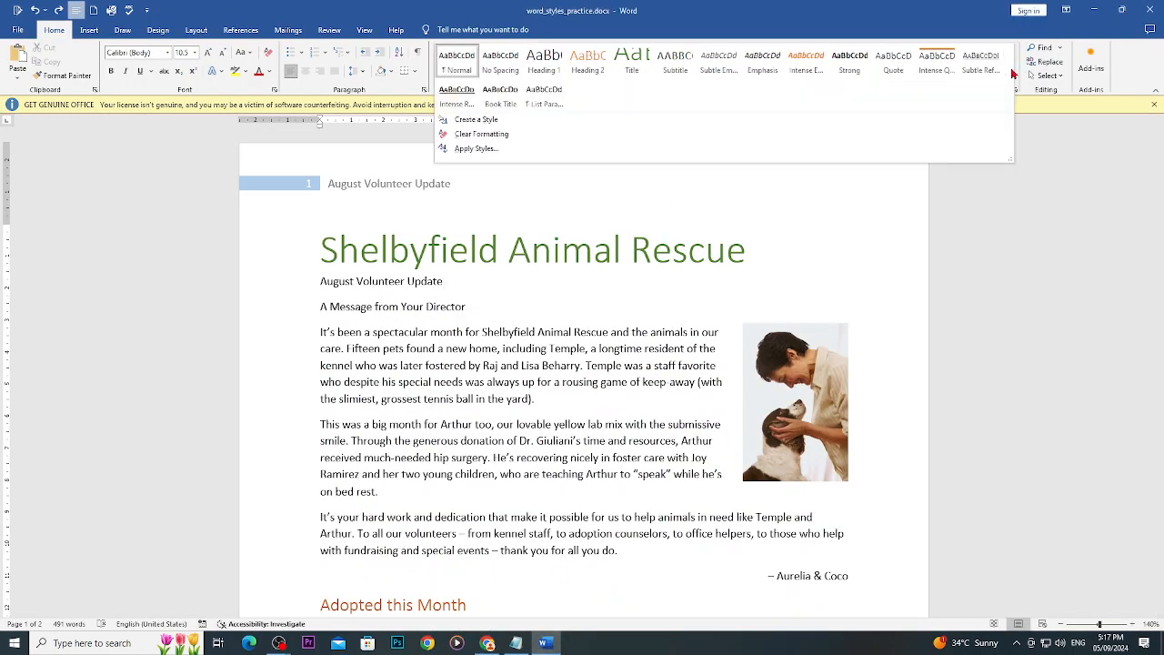
pyautogui.click(917, 239)
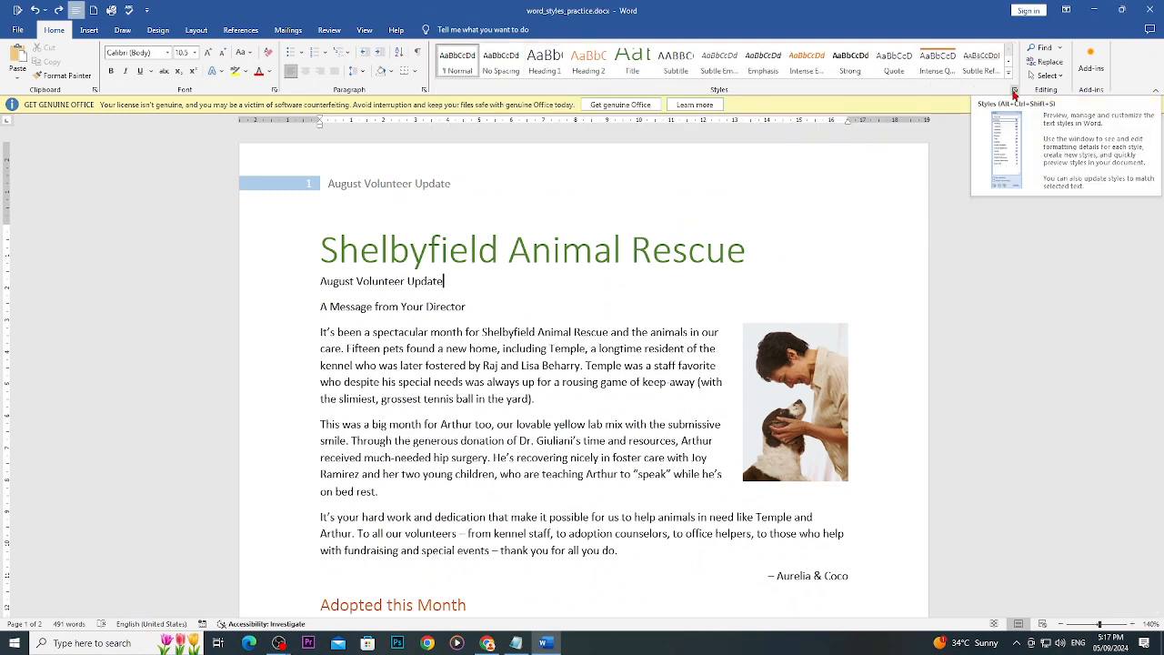
pyautogui.click(1014, 93)
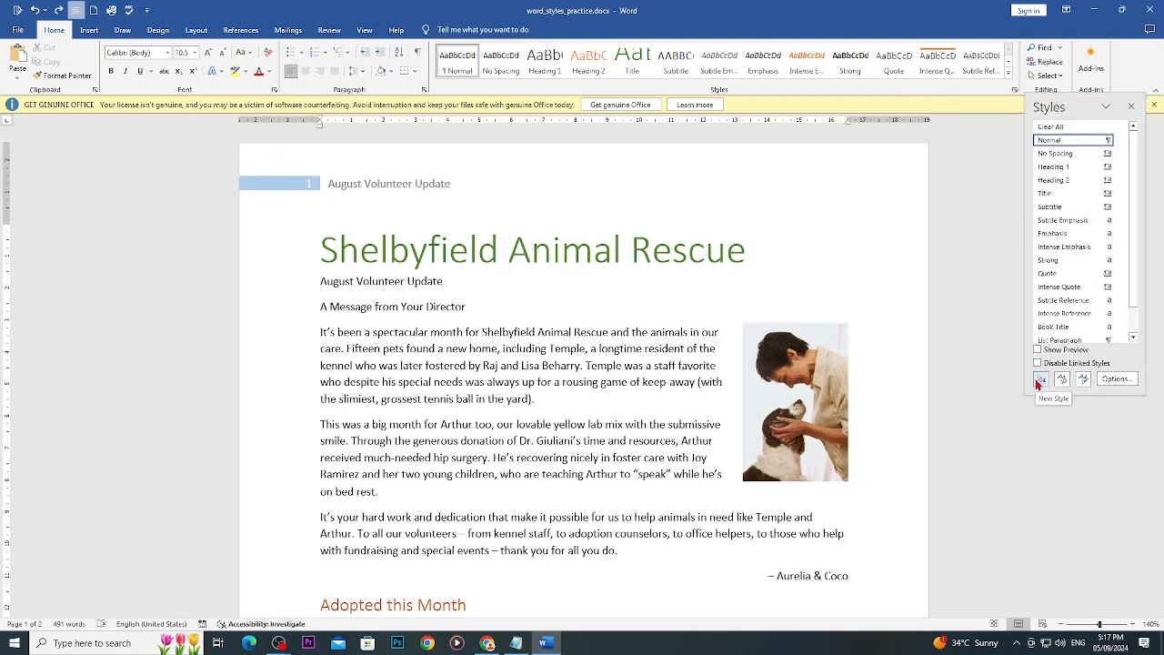
pyautogui.click(1040, 379)
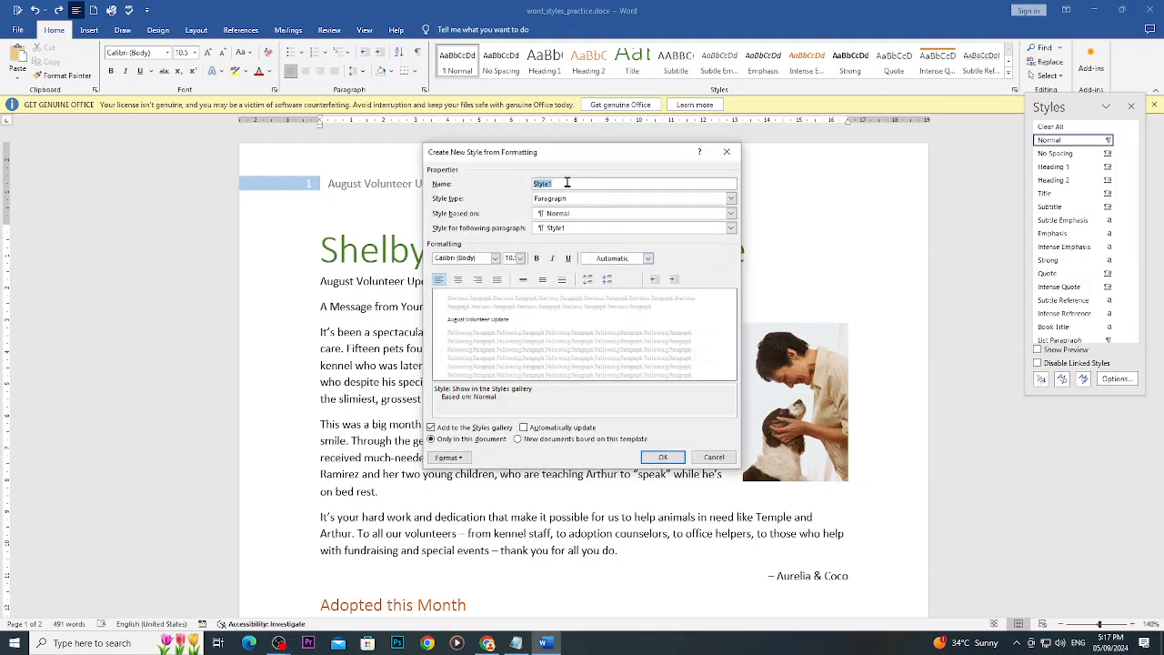
pyautogui.write('ME')
pyautogui.write('ta Style')
# Format the new style as 28 pt, centered, bold, italic and red, and create it.
pyautogui.click(521, 258)
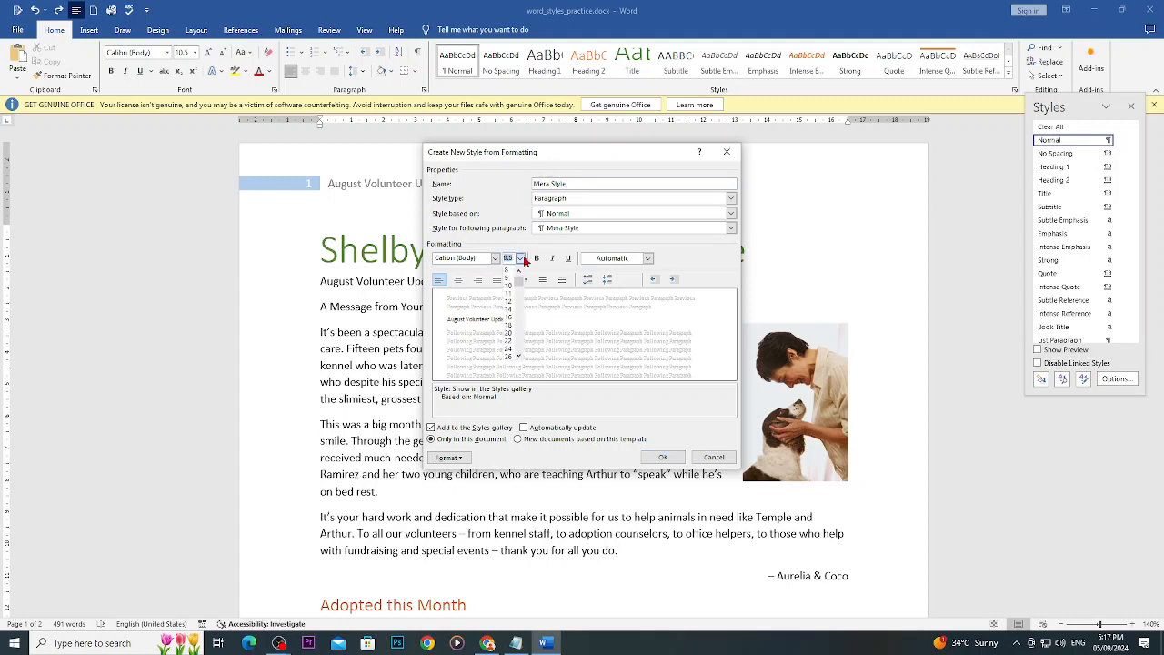
pyautogui.scroll(-2, 512, 309)
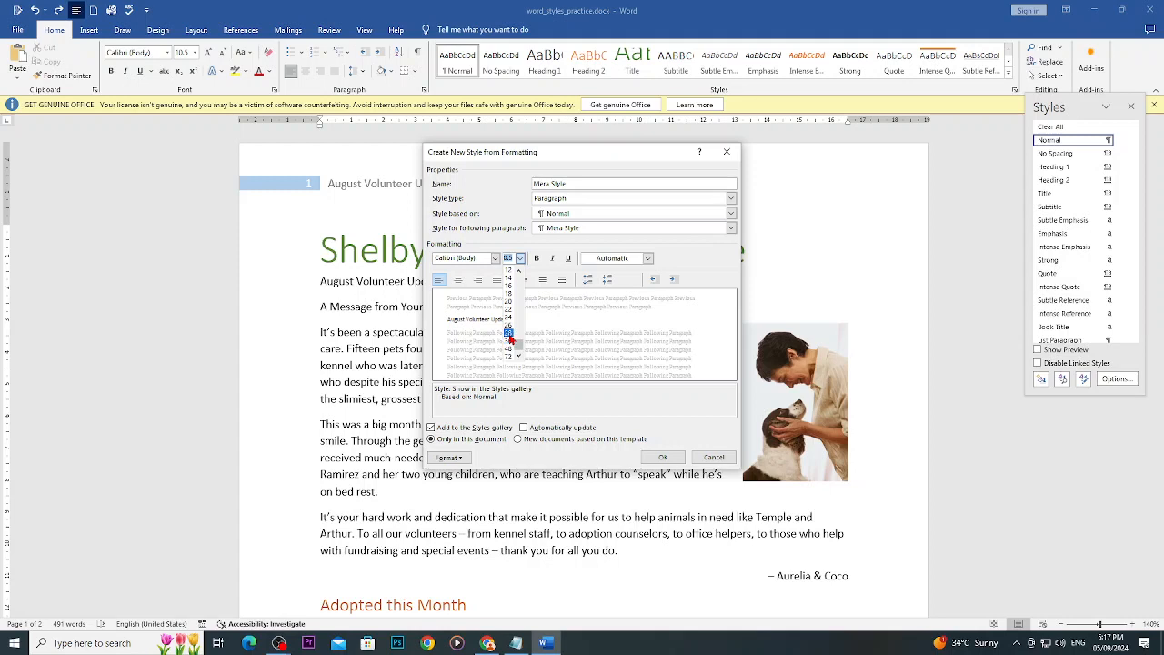
pyautogui.click(509, 333)
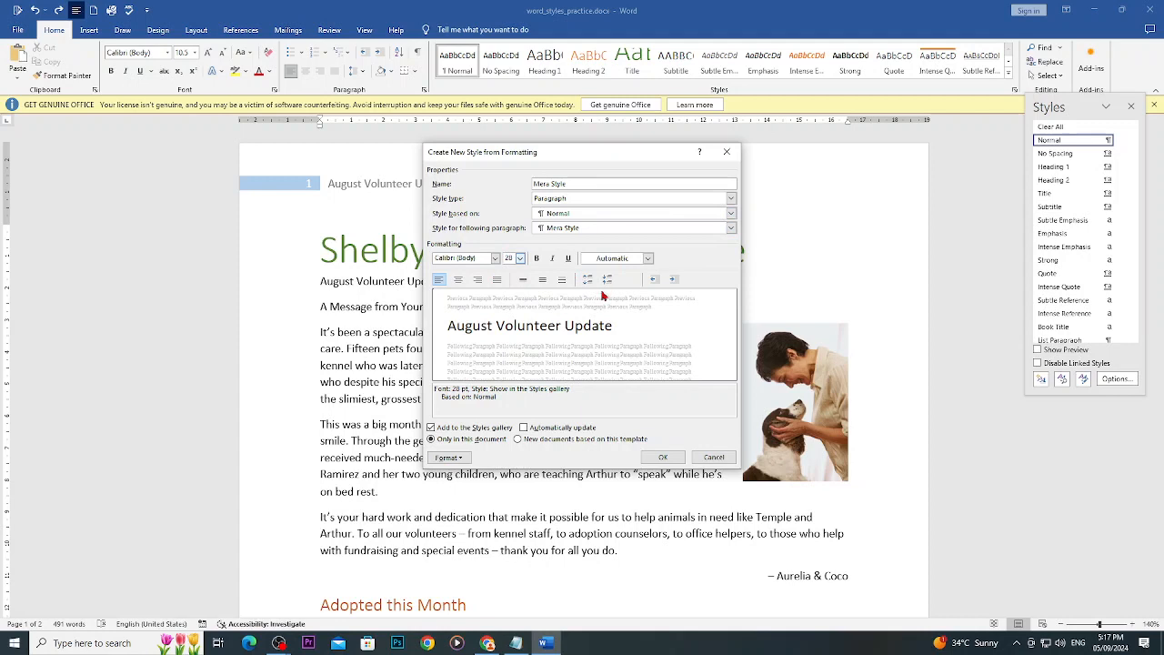
pyautogui.click(459, 281)
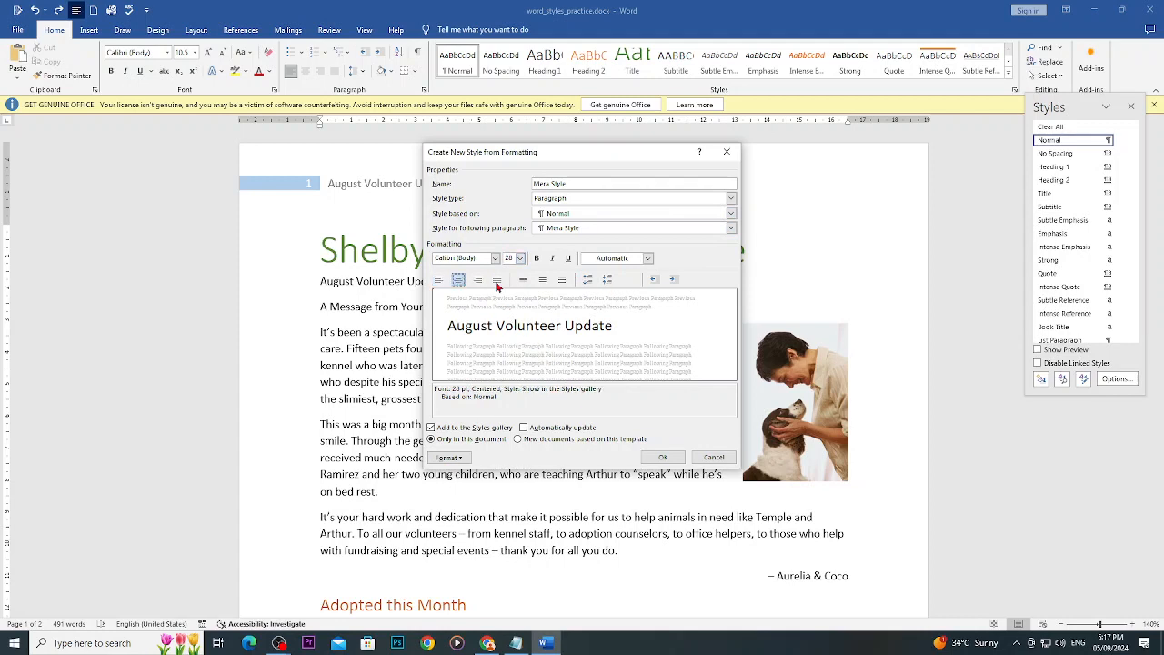
pyautogui.click(537, 258)
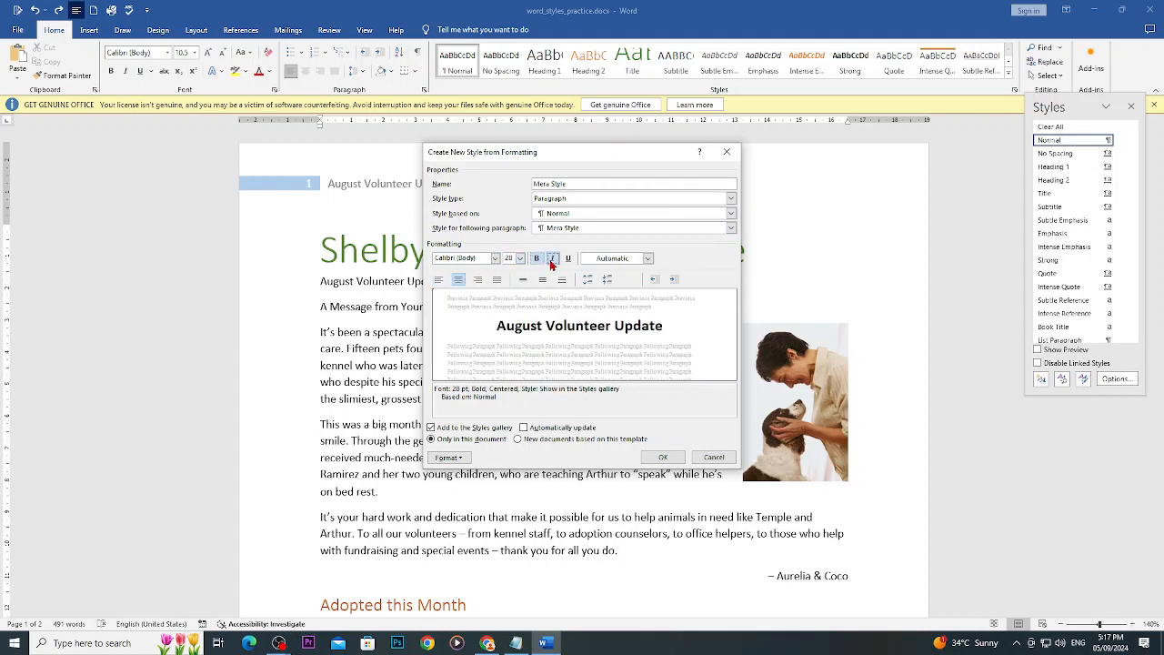
pyautogui.click(552, 260)
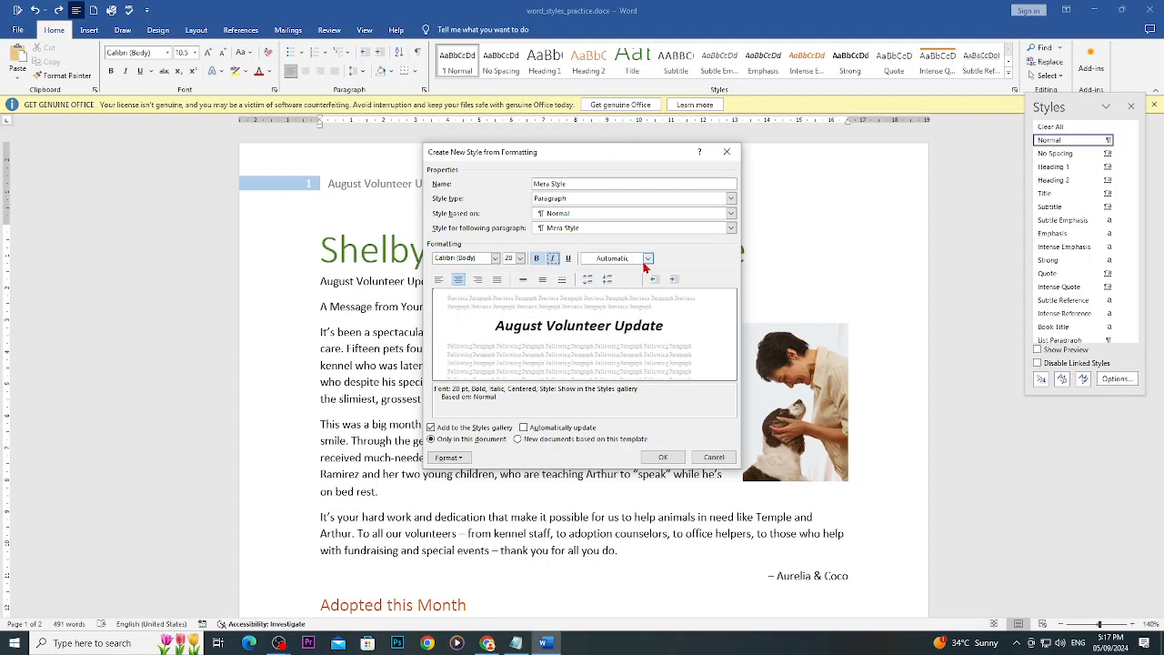
pyautogui.click(648, 259)
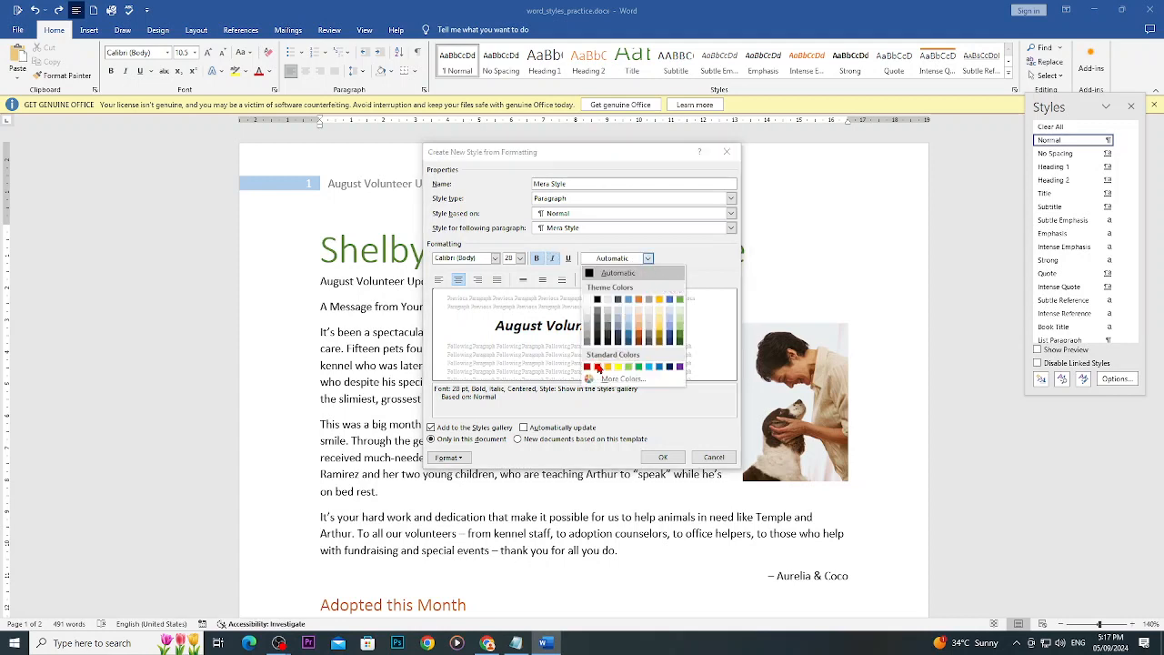
pyautogui.click(598, 367)
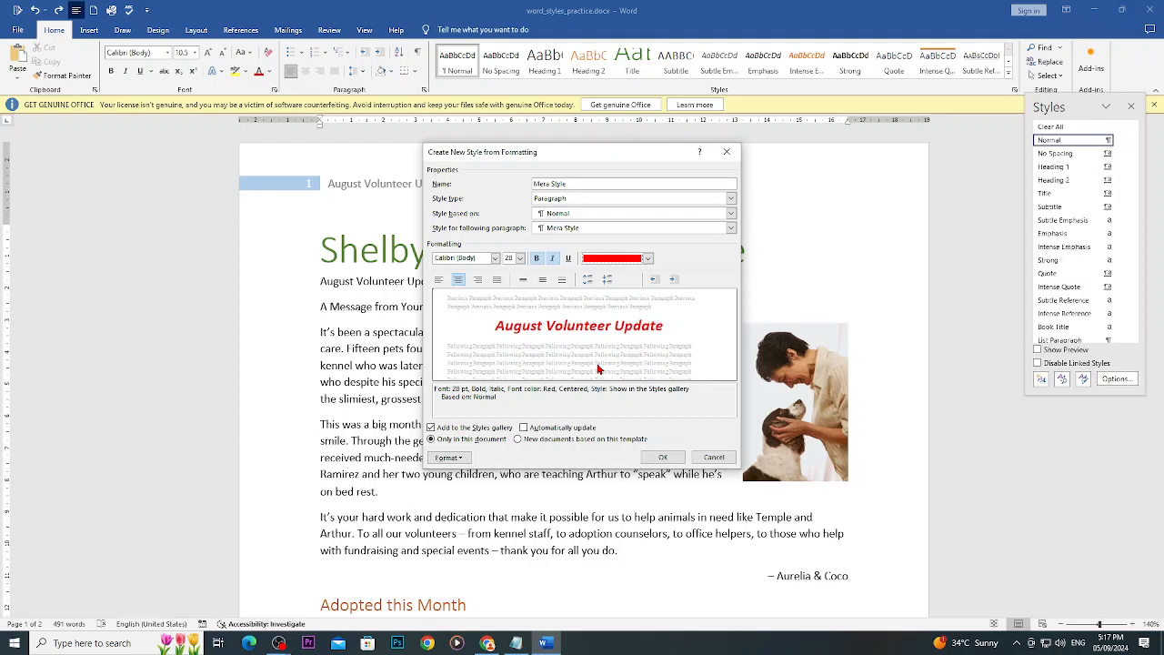
pyautogui.click(663, 457)
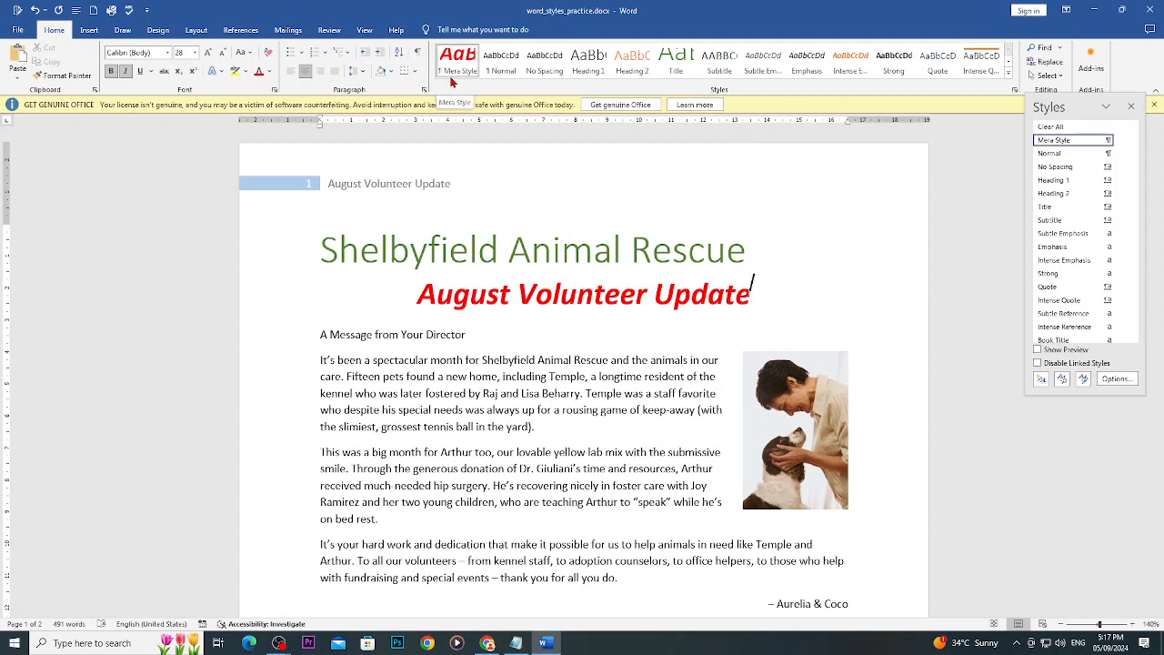
# Apply Mera Style to the "Shelbyfield Animal Rescue" heading.
pyautogui.click(610, 250)
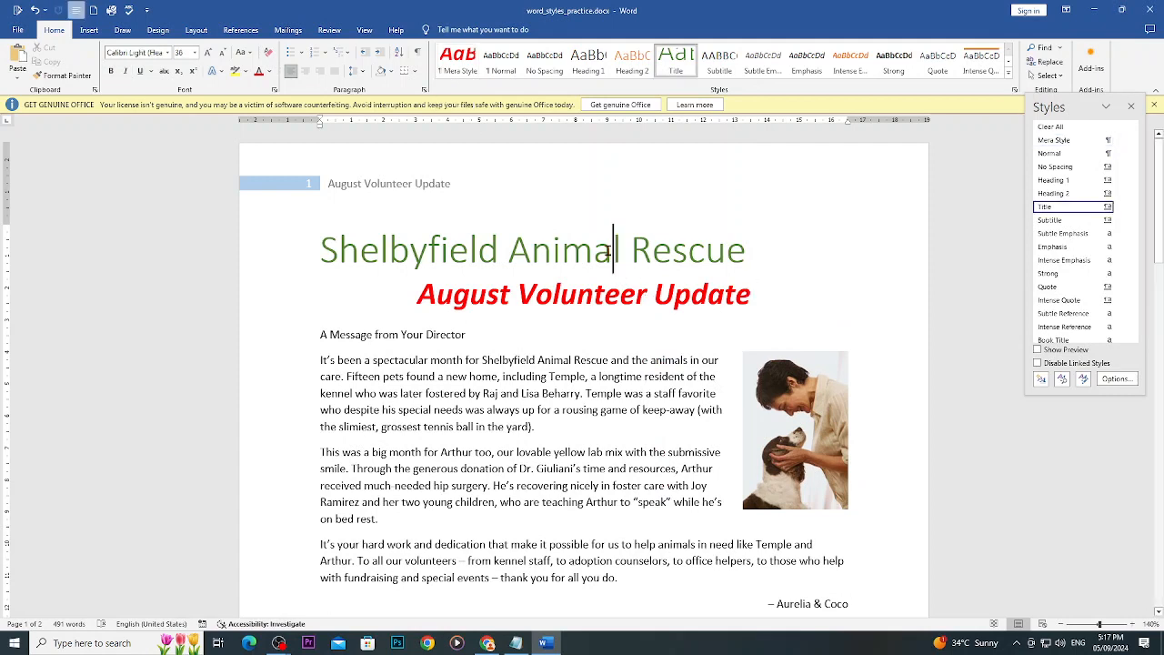
pyautogui.click(239, 235)
pyautogui.click(461, 69)
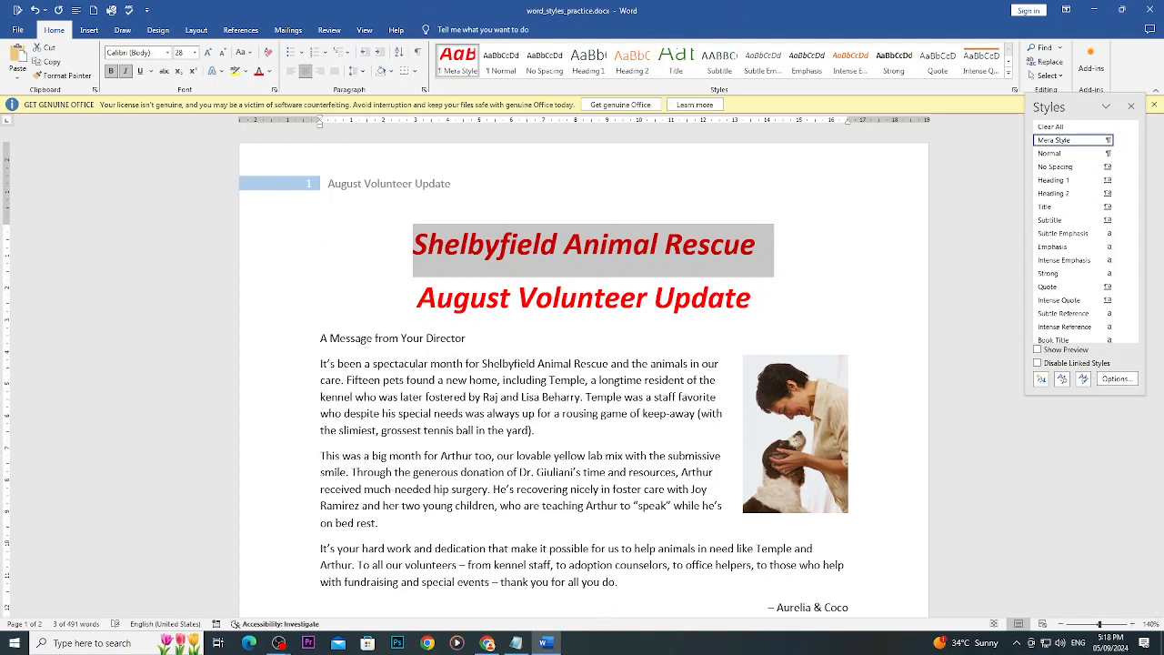
# Check the styles objective in Notepad, and view the lesson's Challenge instructions in Chrome.
pyautogui.click(556, 642)
pyautogui.click(517, 644)
pyautogui.click(517, 643)
pyautogui.click(516, 643)
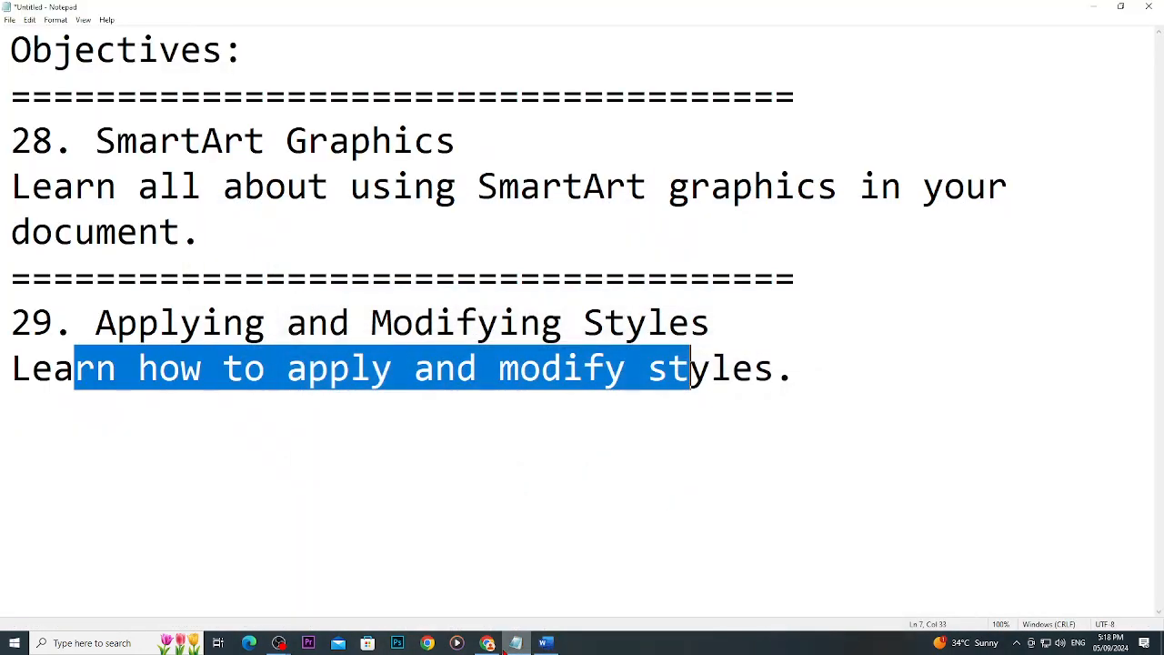
pyautogui.moveTo(517, 643)
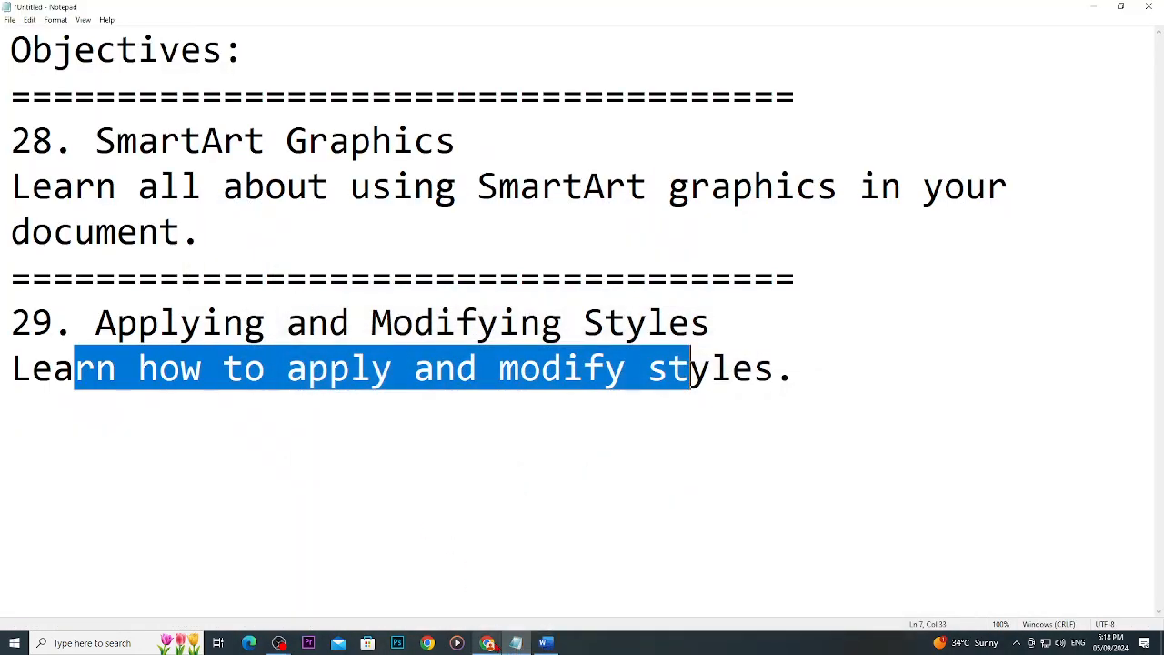
pyautogui.click(490, 641)
pyautogui.scroll(-2, 458, 467)
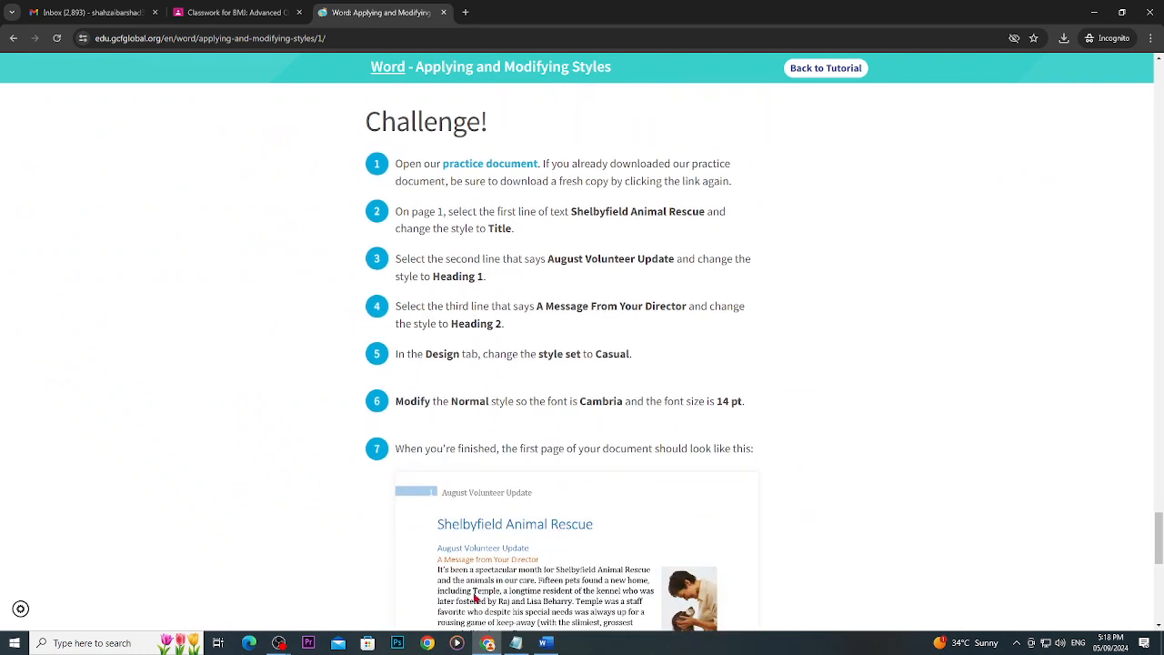
pyautogui.moveTo(278, 643)
pyautogui.click(270, 605)
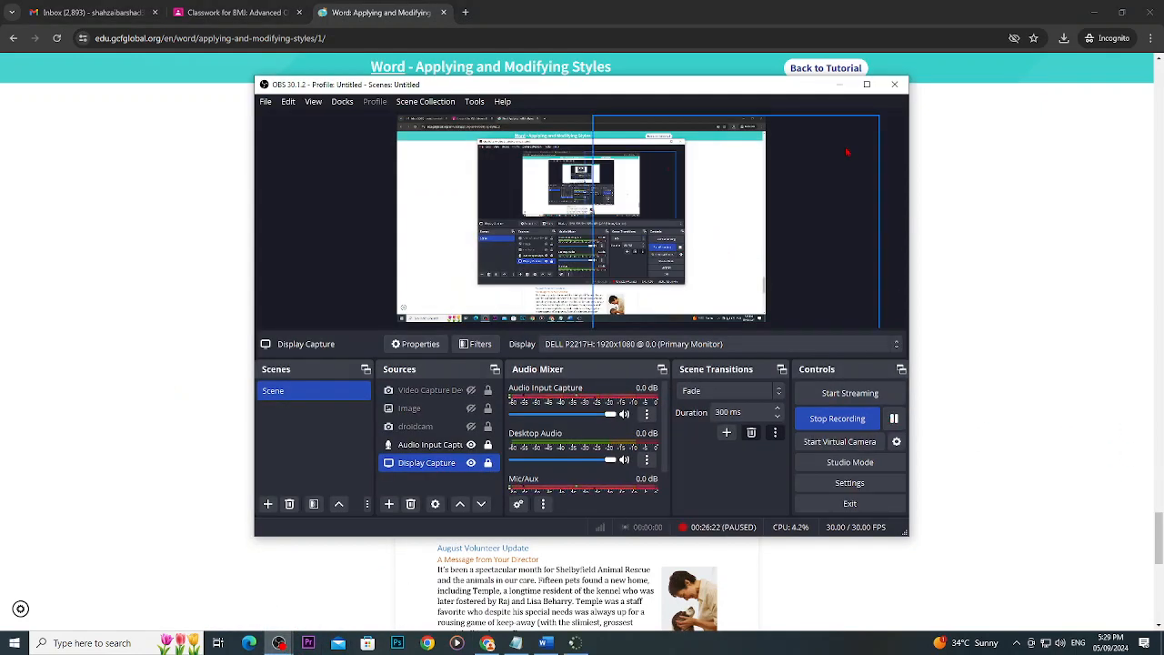
pyautogui.click(848, 83)
pyautogui.click(576, 644)
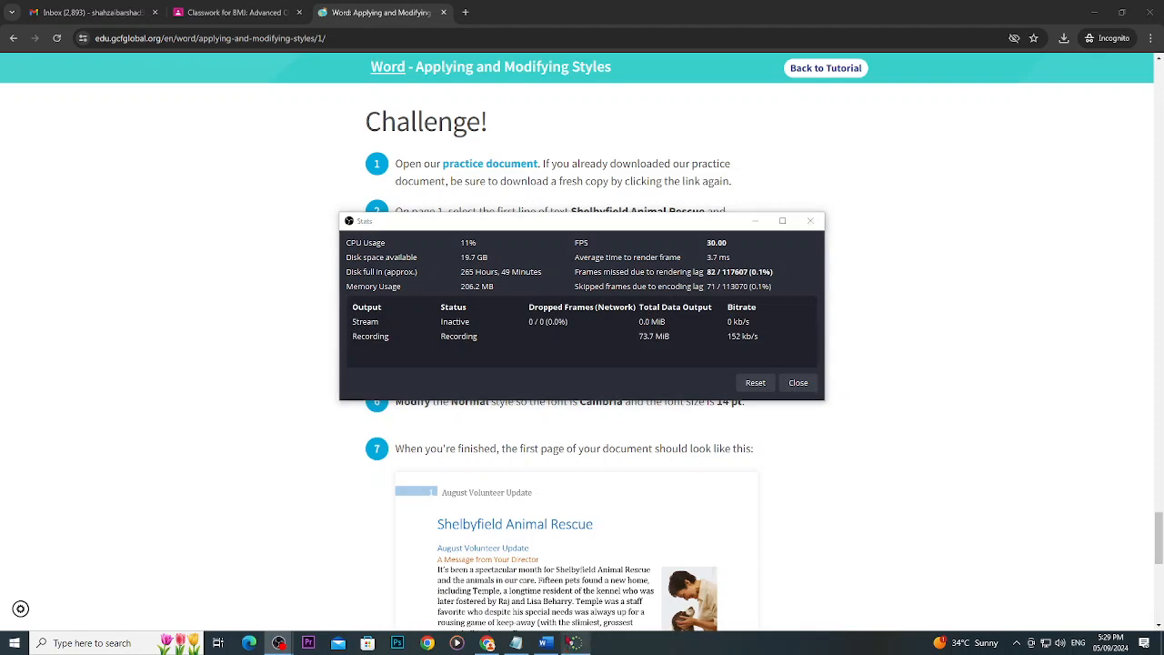
pyautogui.click(34, 48)
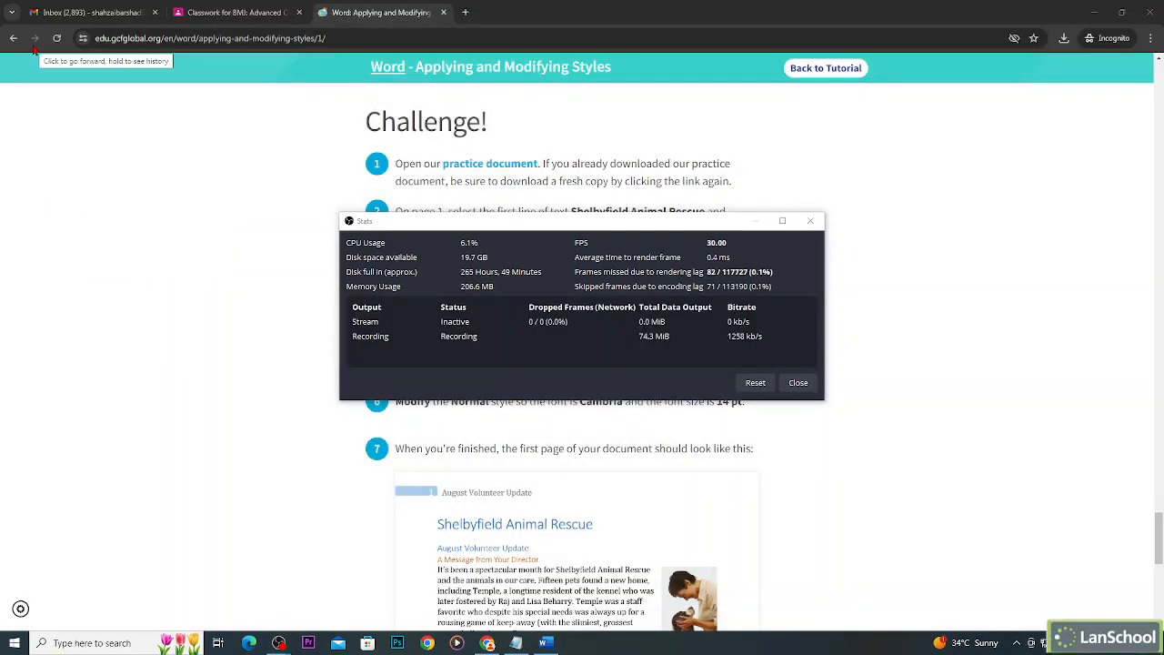
pyautogui.click(811, 221)
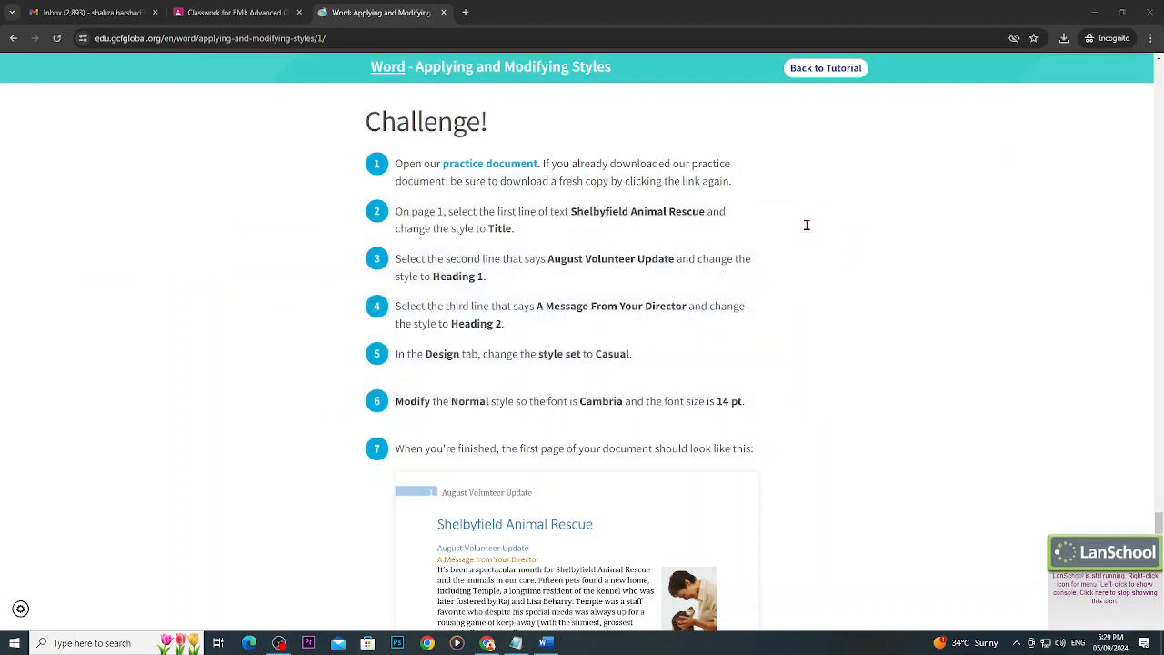
# Go back to the Word tutorial's lesson list and copy the title and description of lesson 30, Mail Merge.
pyautogui.scroll(2, 509, 409)
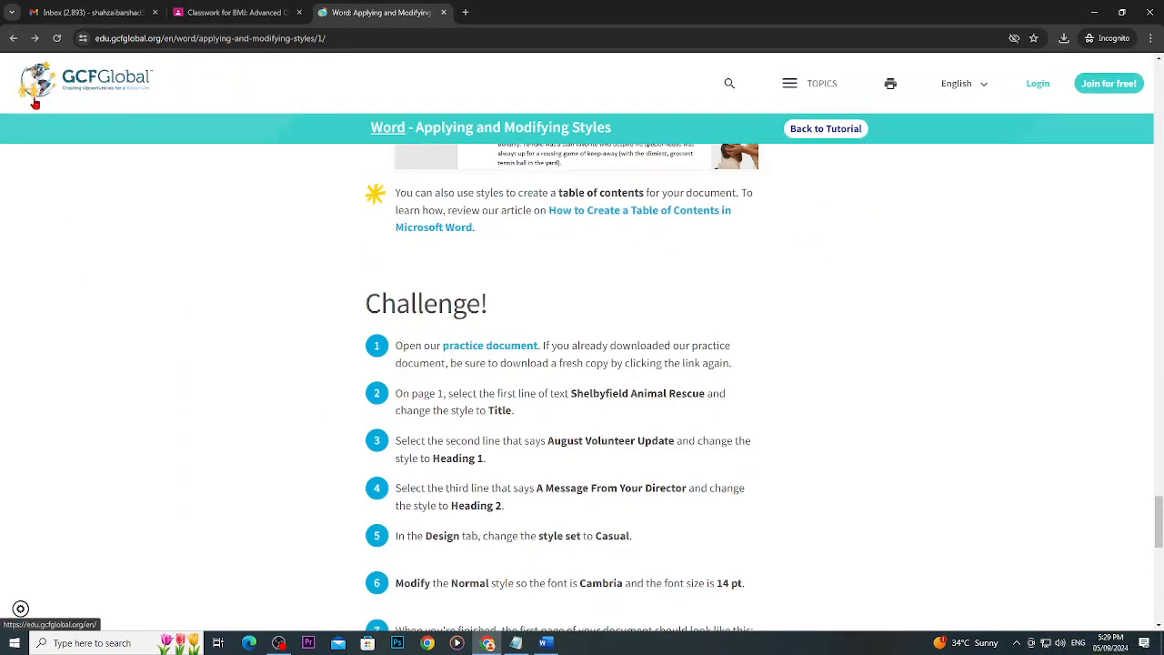
pyautogui.click(12, 38)
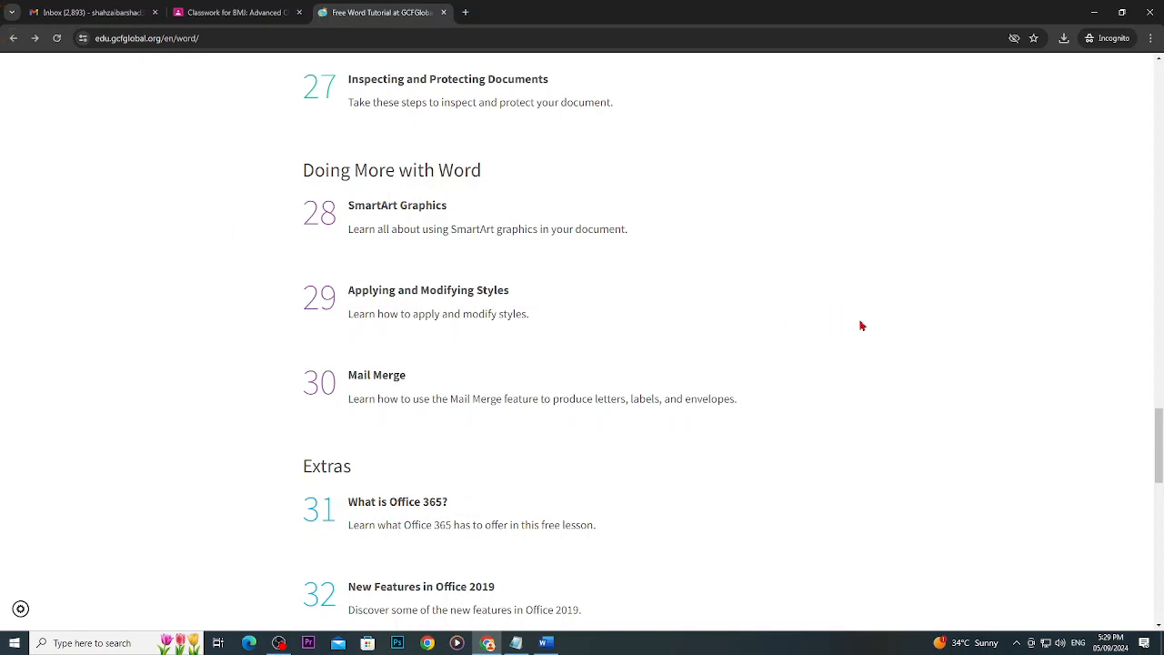
pyautogui.moveTo(774, 427); pyautogui.dragTo(403, 364)
pyautogui.hotkey('ctrl', 'c')
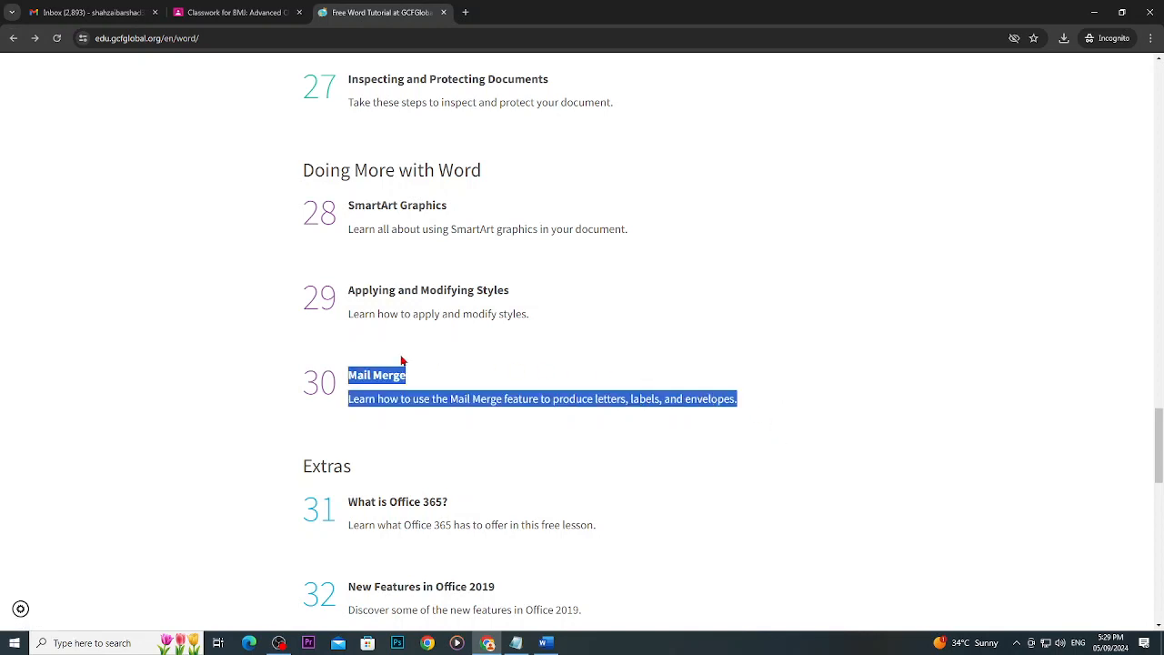
# Switch to Notepad and paste the copied Mail Merge objective at the end, below a new separator line of equals signs.
pyautogui.click(515, 642)
pyautogui.click(446, 446)
pyautogui.click(821, 386)
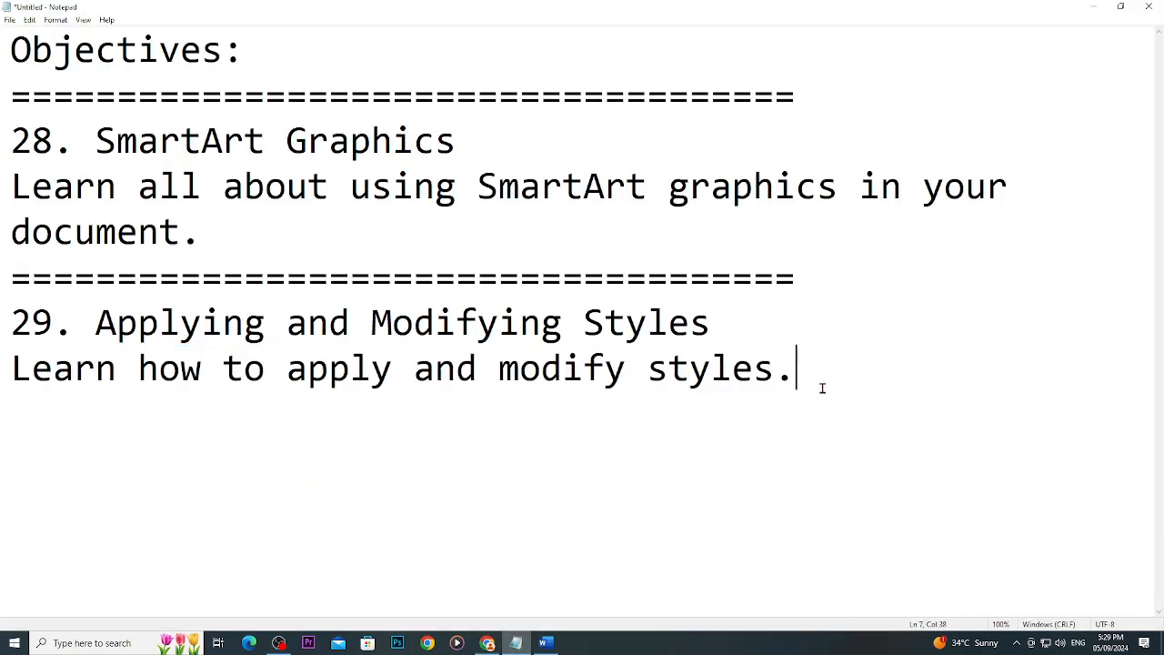
pyautogui.press('Return')
pyautogui.write('=====================================')
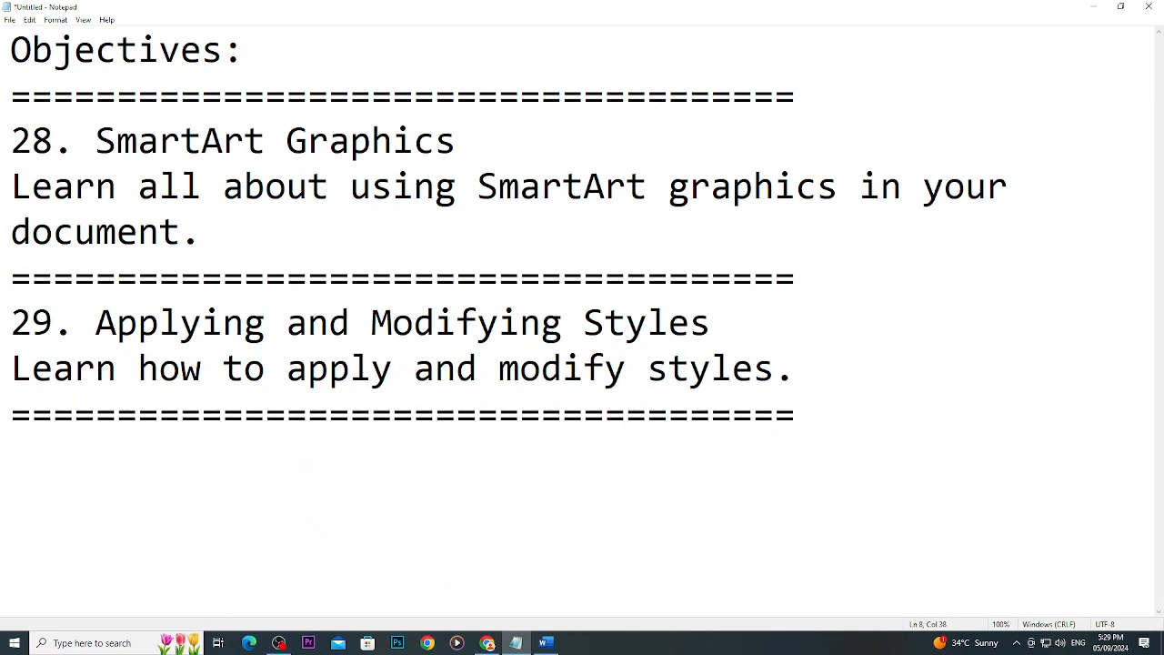
pyautogui.press('Return')
pyautogui.hotkey('ctrl', 'v')
# Number the pasted Mail Merge objective "30." in front of its title.
pyautogui.press('Left')
pyautogui.press('Left')
pyautogui.press('Left')
pyautogui.press('Left')
pyautogui.press('Left')
pyautogui.press('Left')
pyautogui.press('Left')
pyautogui.press('Left')
pyautogui.press('Left')
pyautogui.press('Left')
pyautogui.press('Left')
pyautogui.press('Left')
pyautogui.press('Left')
pyautogui.press('Left')
pyautogui.press('Left')
pyautogui.press('Left')
pyautogui.press('Left')
pyautogui.press('Left')
pyautogui.press('Left')
pyautogui.press('Left')
pyautogui.press('Left')
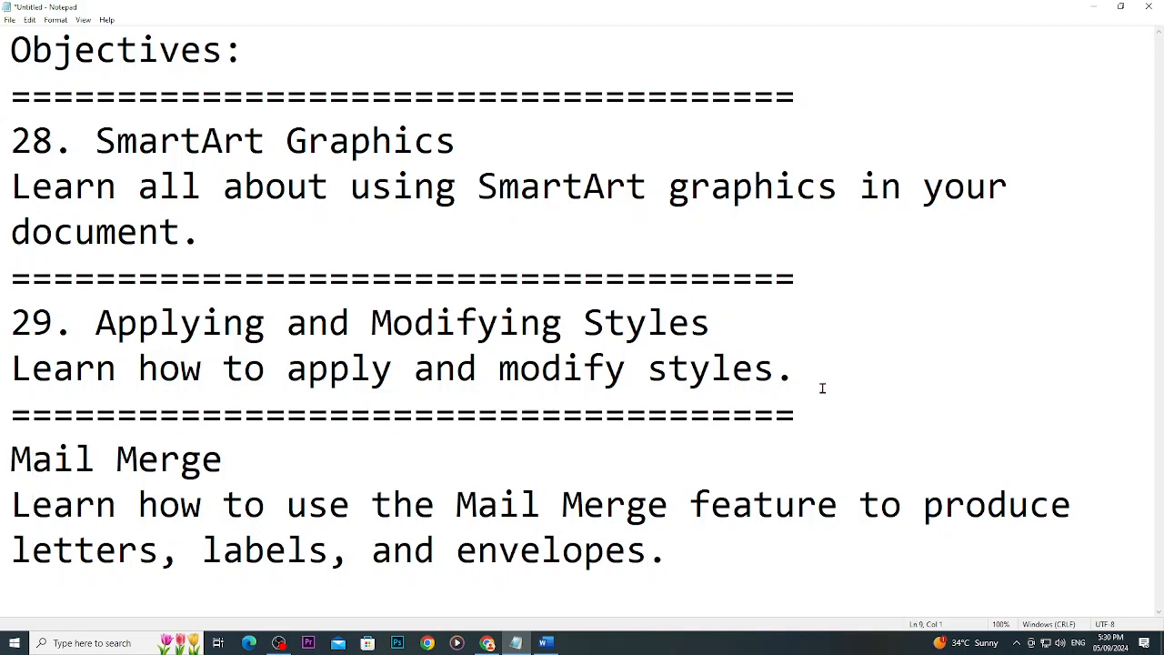
pyautogui.write('30.')
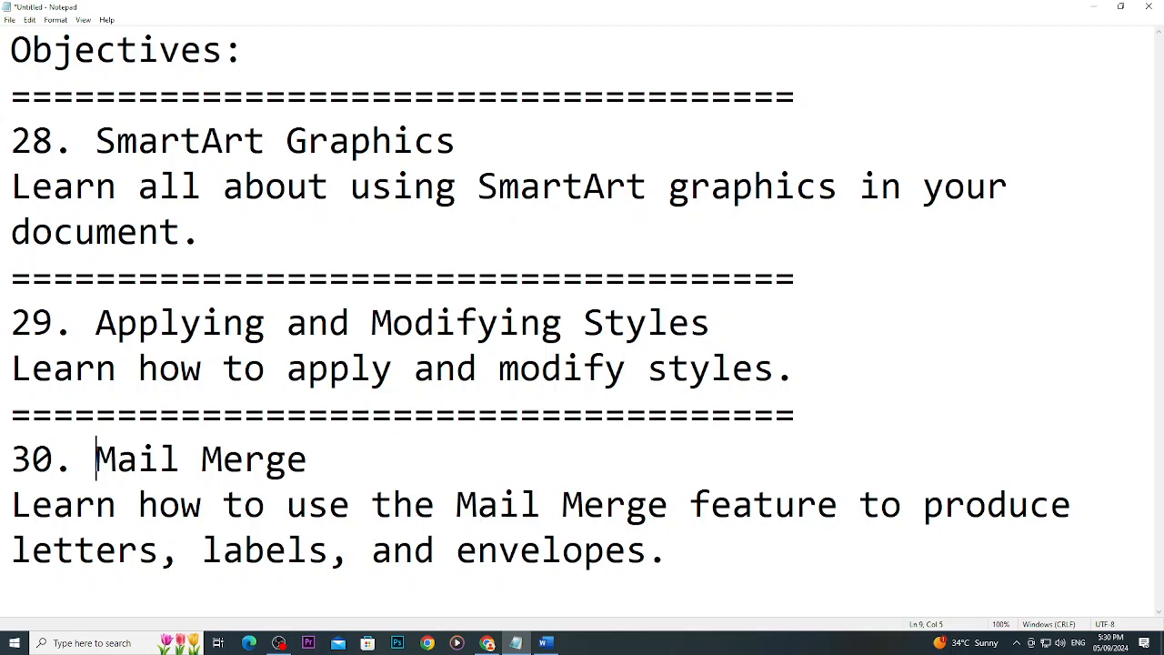
# Switch to Word and close word_styles_practice.docx without saving the changes.
pyautogui.click(545, 643)
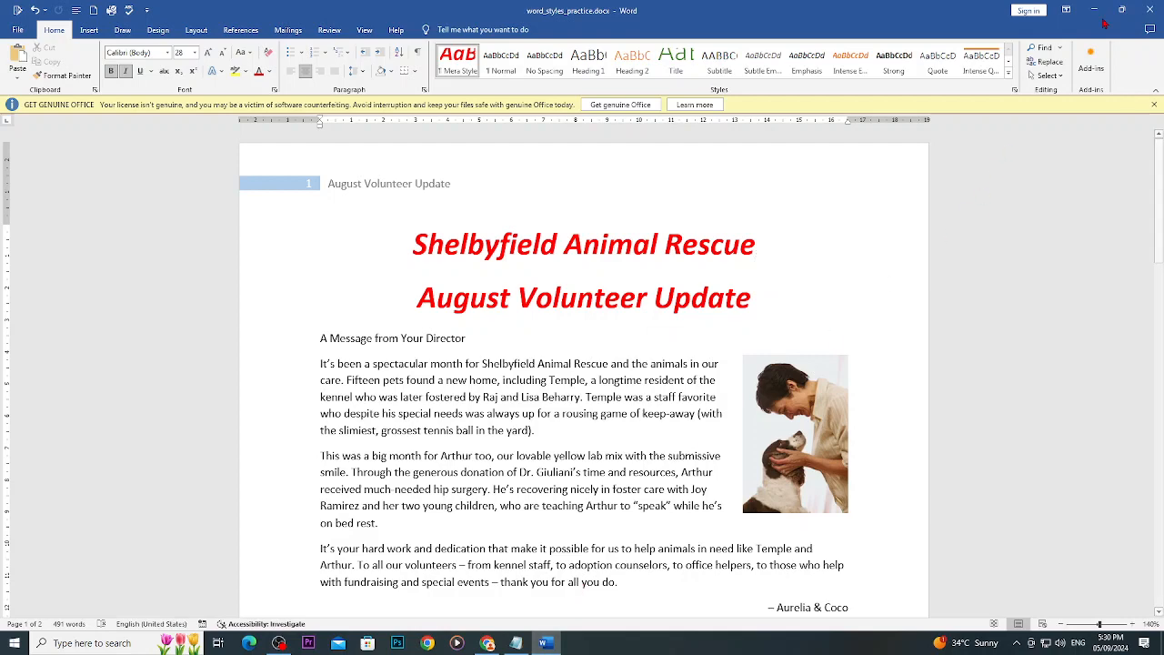
pyautogui.click(1151, 7)
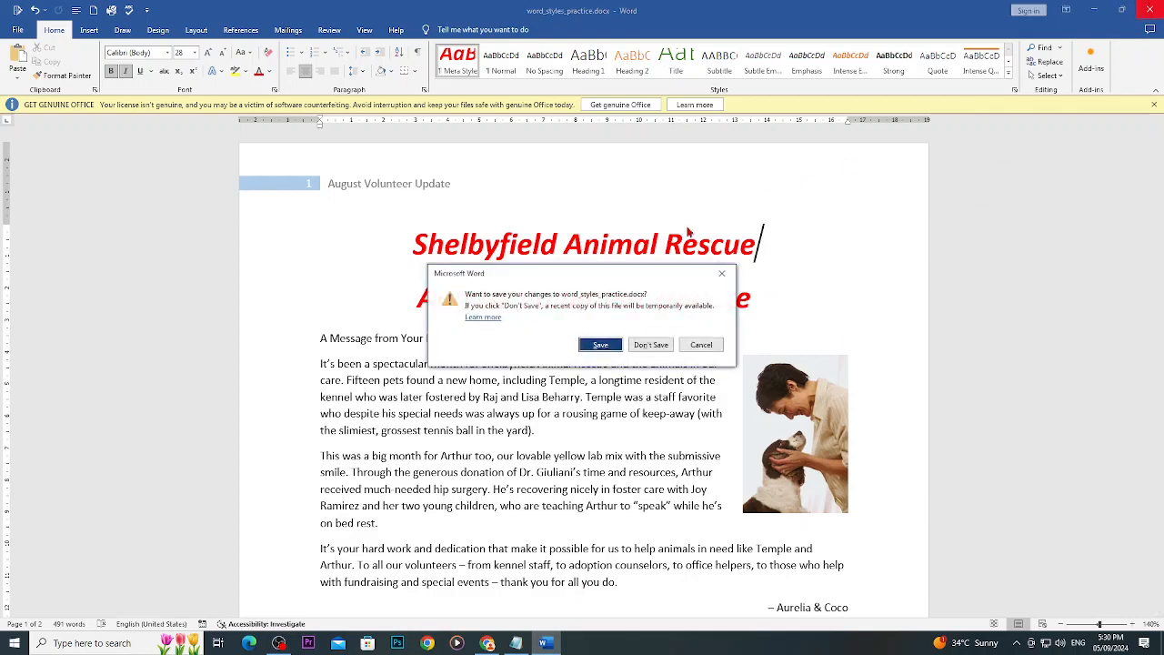
pyautogui.click(649, 344)
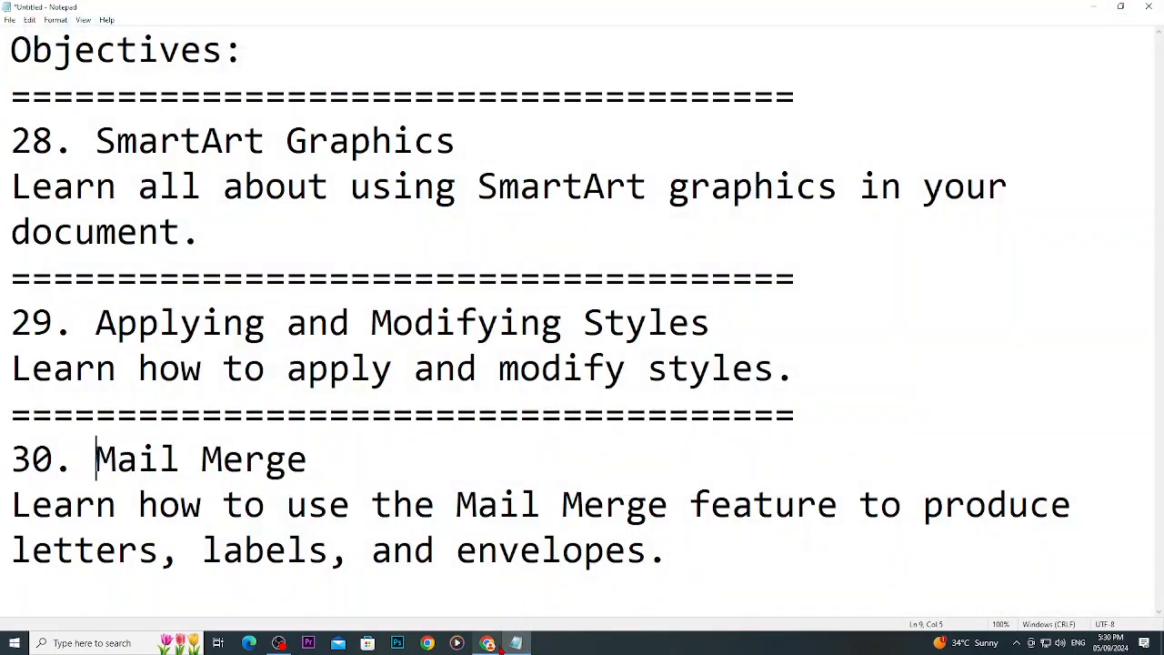
# Switch to the browser, open the Mail Merge lesson and save its practice document word_mailmerge_practice.docx in the Downloads folder.
pyautogui.click(488, 643)
pyautogui.click(386, 376)
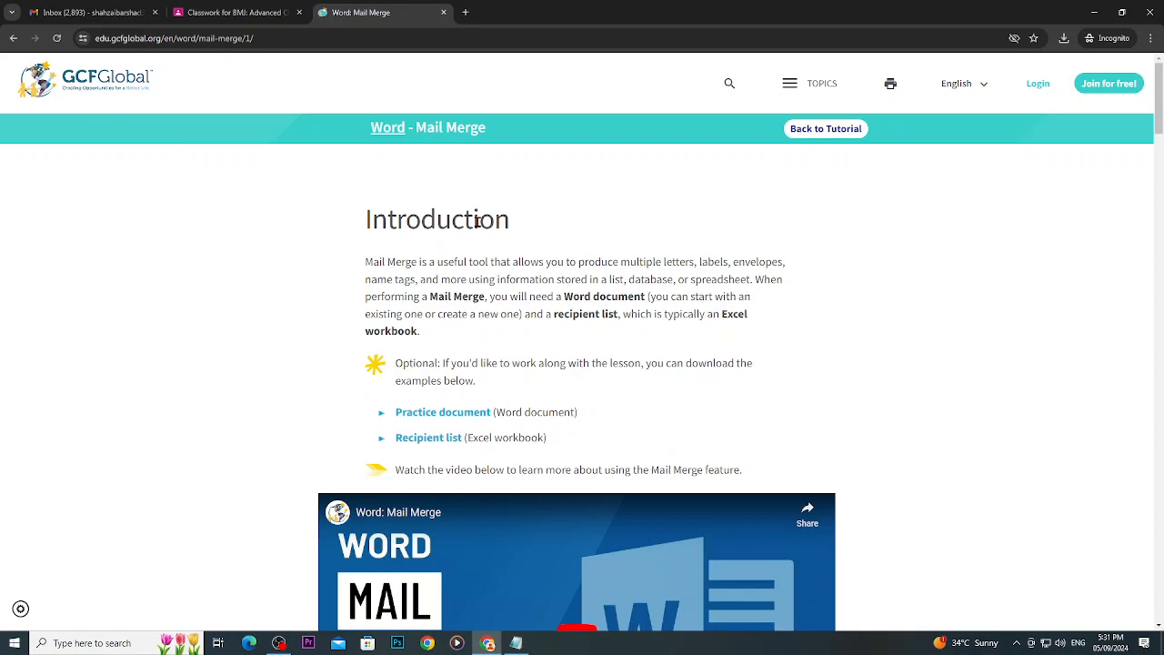
pyautogui.click(434, 416)
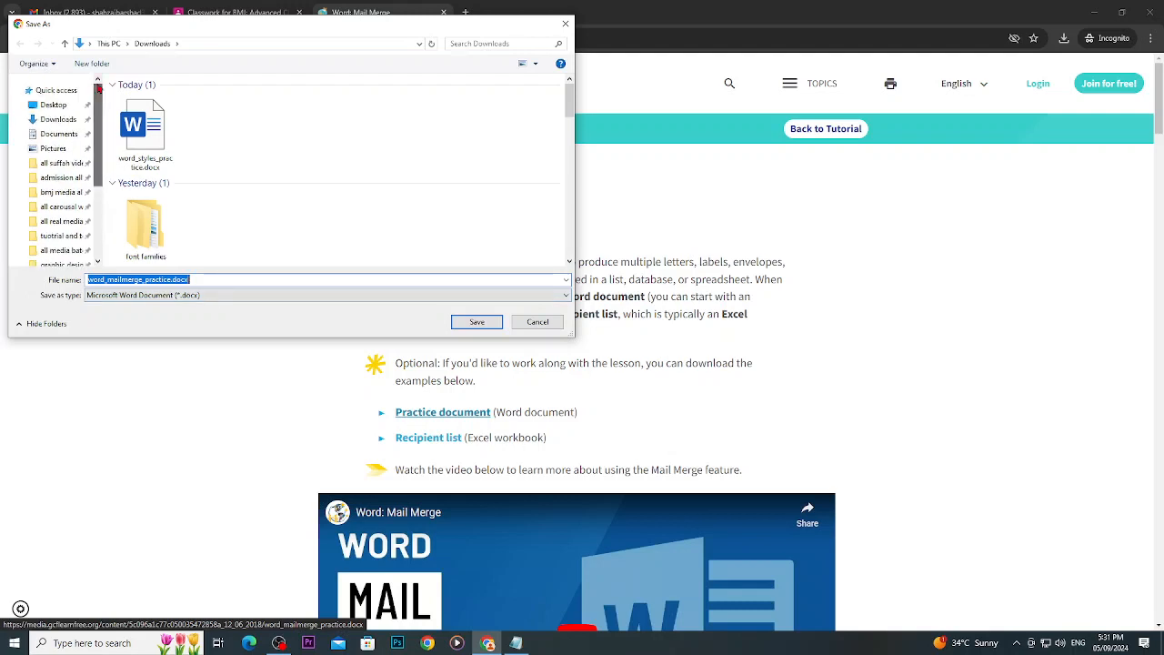
pyautogui.click(53, 105)
pyautogui.click(57, 119)
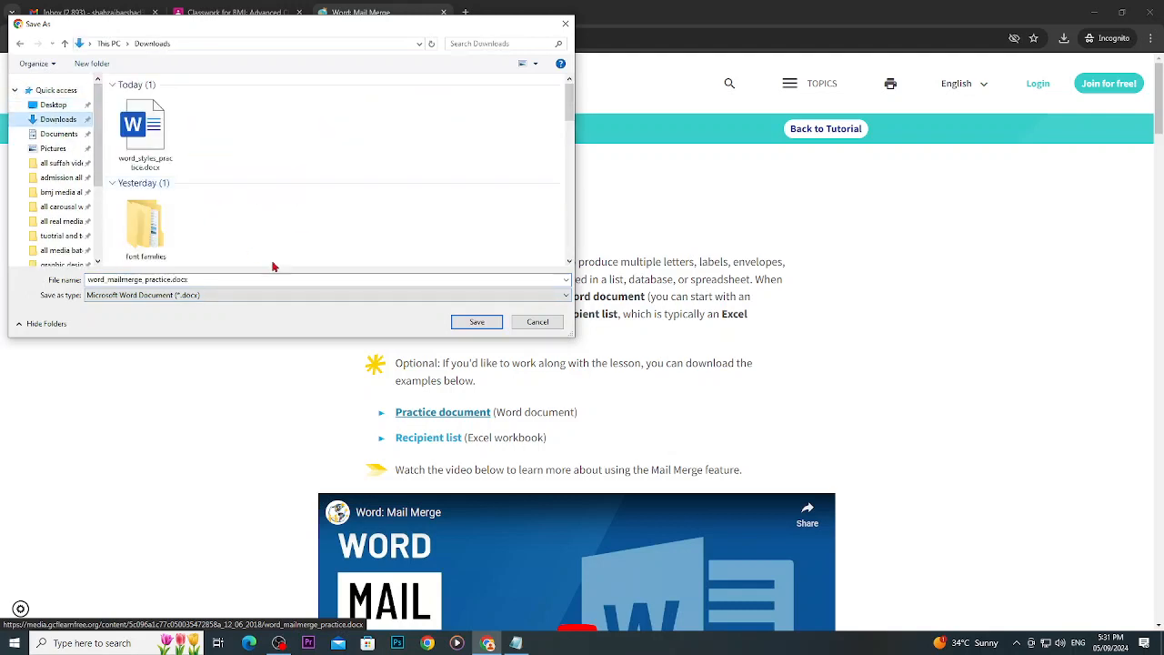
pyautogui.click(475, 323)
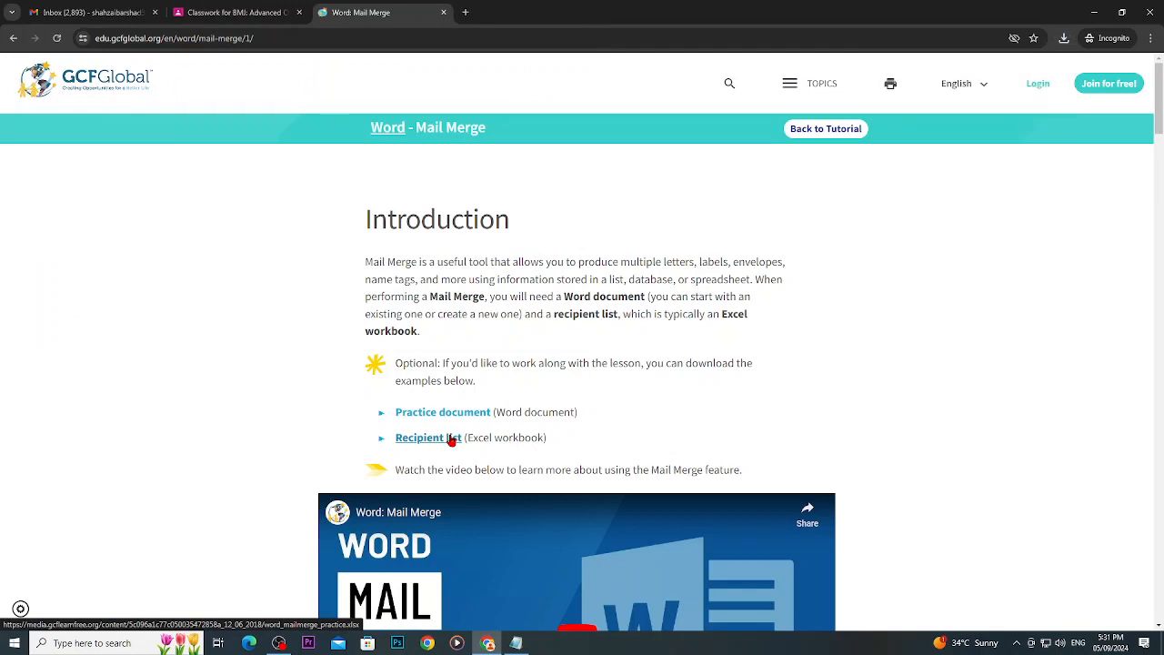
# Download the lesson's recipient list workbook, word_mailmerge_practice.xlsx, to the Downloads folder.
pyautogui.click(451, 440)
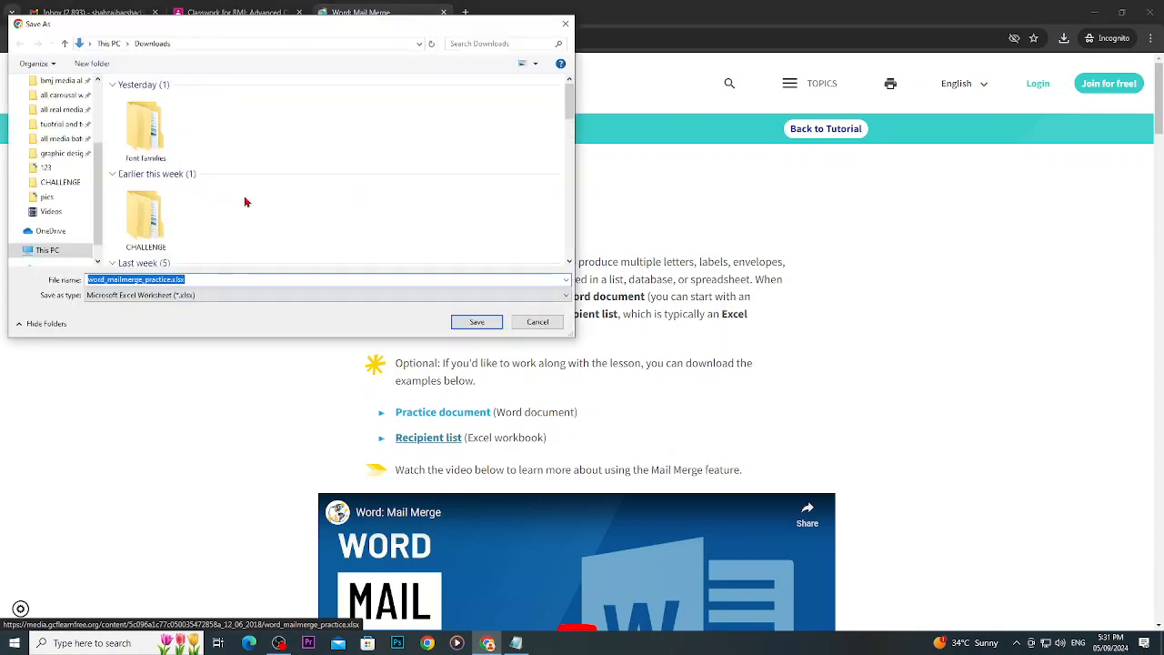
pyautogui.scroll(3, 73, 173)
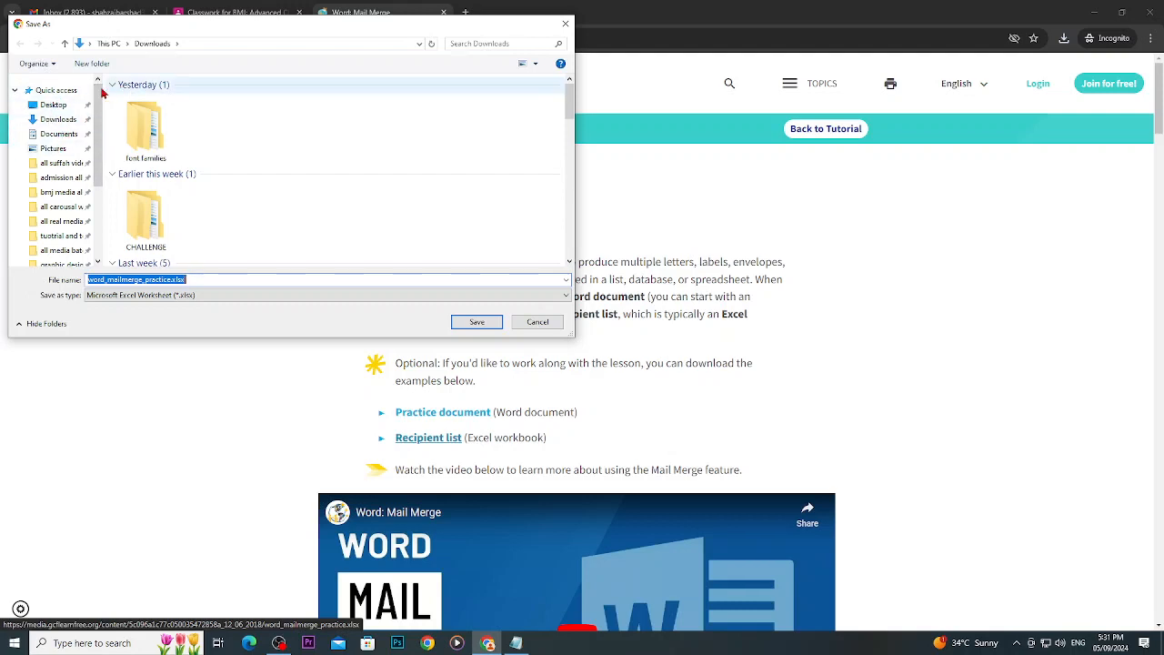
pyautogui.click(55, 119)
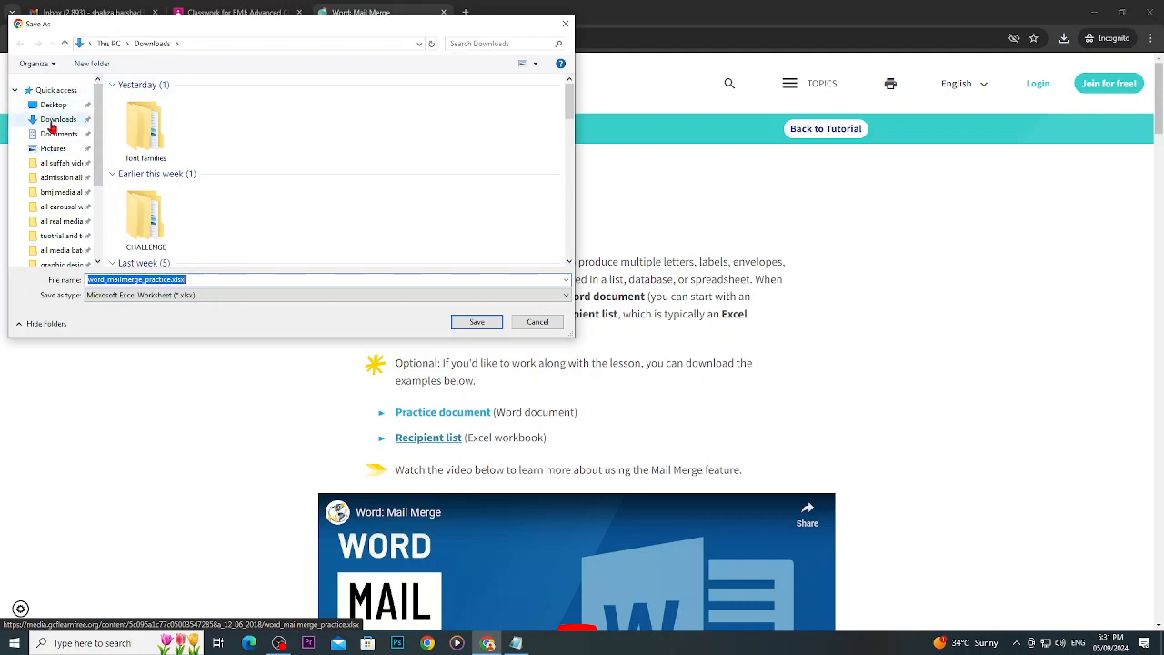
pyautogui.click(479, 322)
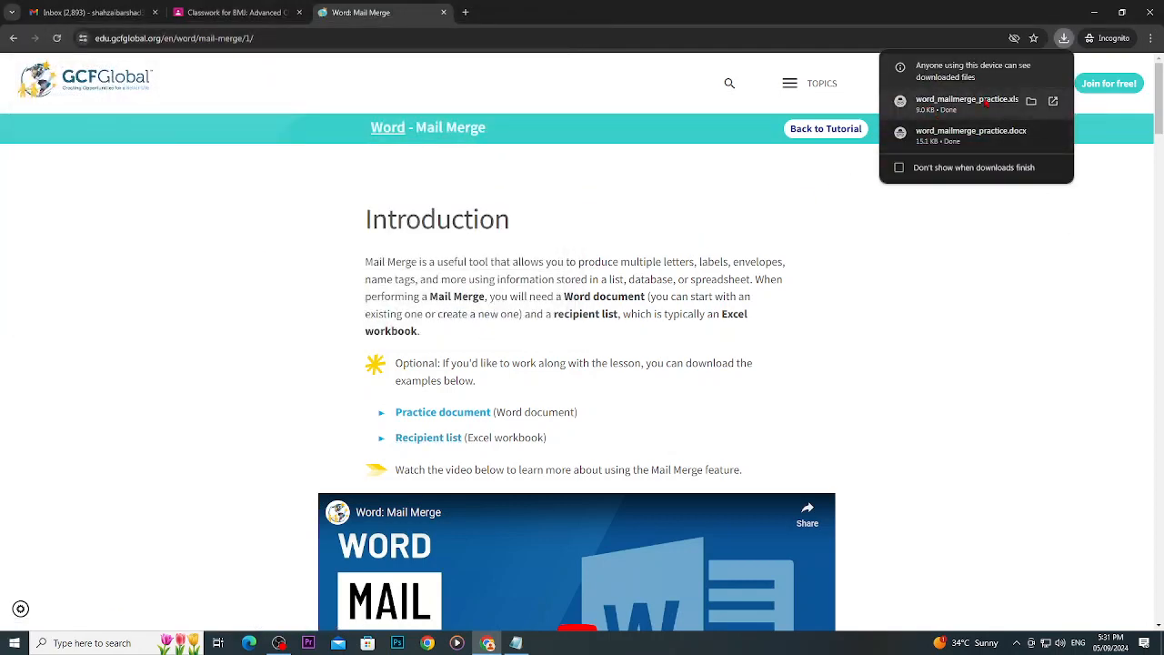
# Open the downloaded word_mailmerge_practice.xlsx in Excel and word_mailmerge_practice.docx in Word, enabling editing for the Word document.
pyautogui.click(990, 102)
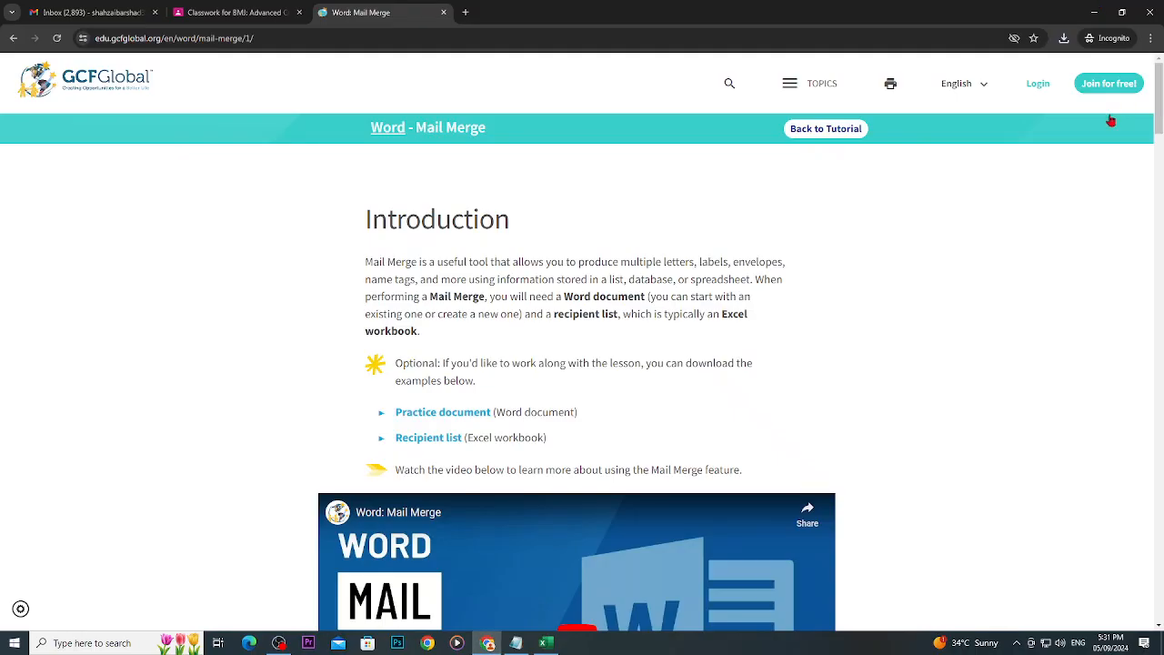
pyautogui.click(1095, 9)
pyautogui.click(1063, 38)
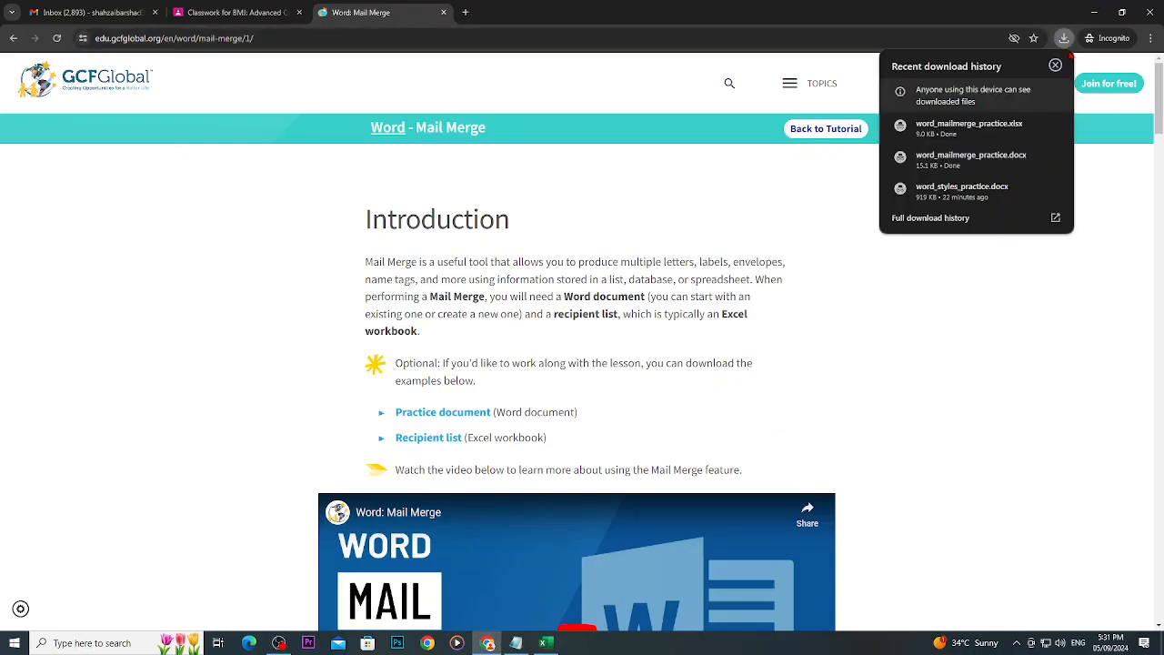
pyautogui.click(985, 160)
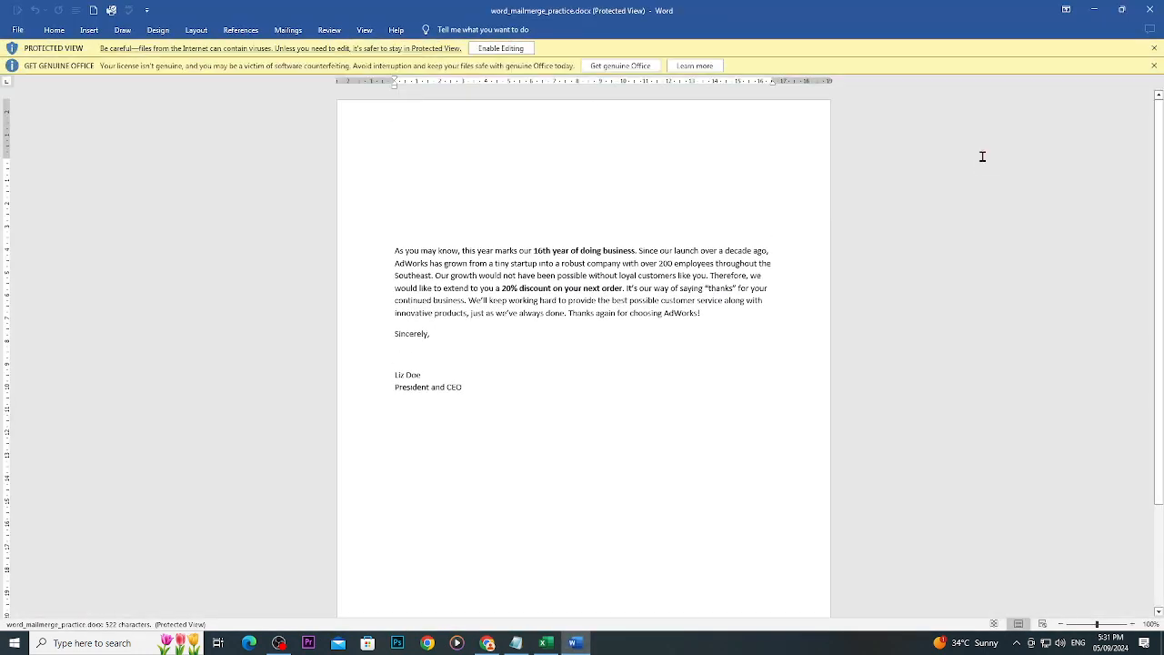
pyautogui.click(502, 49)
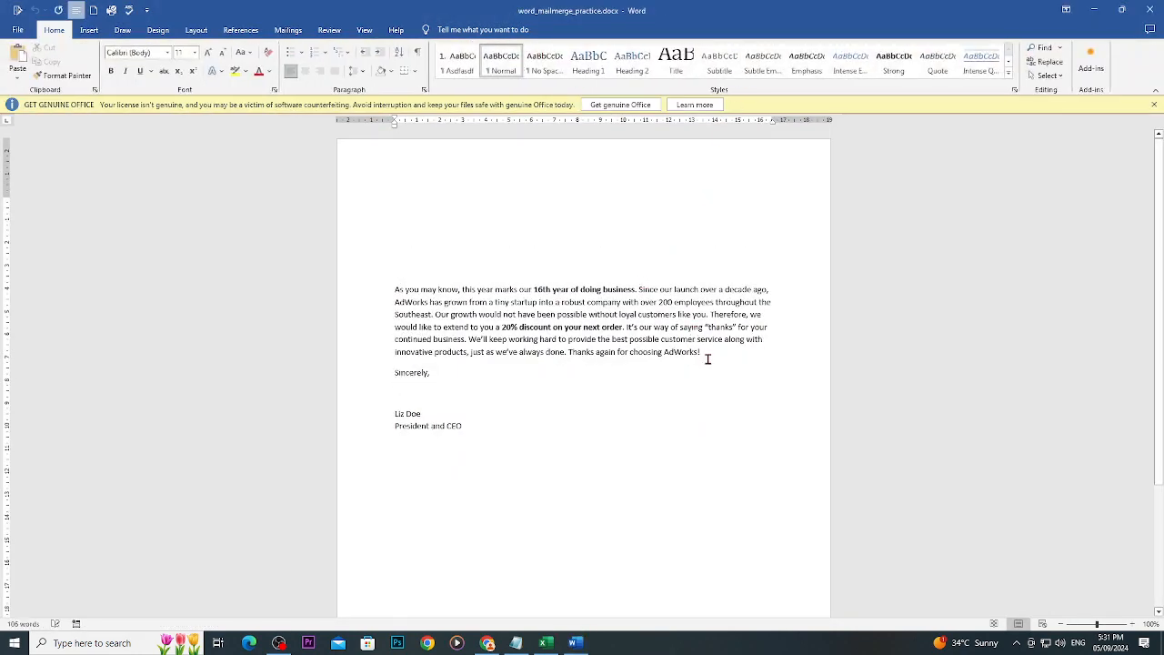
# Justify the letter's body paragraph and set the page margins to the Narrow preset.
pyautogui.moveTo(701, 356); pyautogui.dragTo(393, 286)
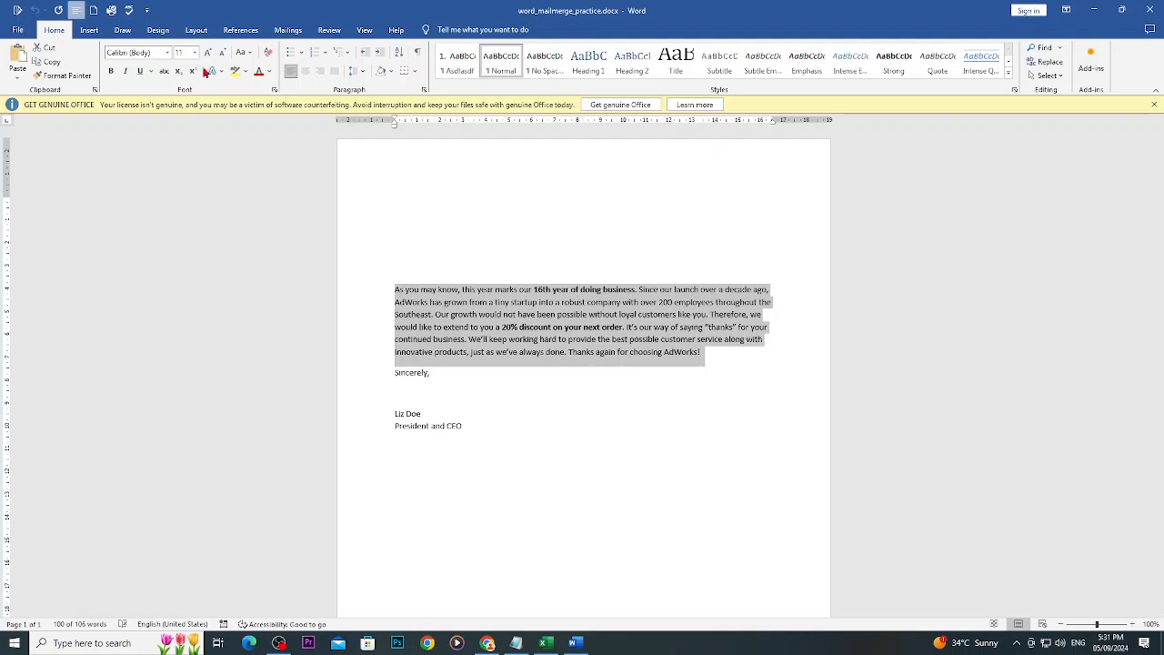
pyautogui.click(335, 72)
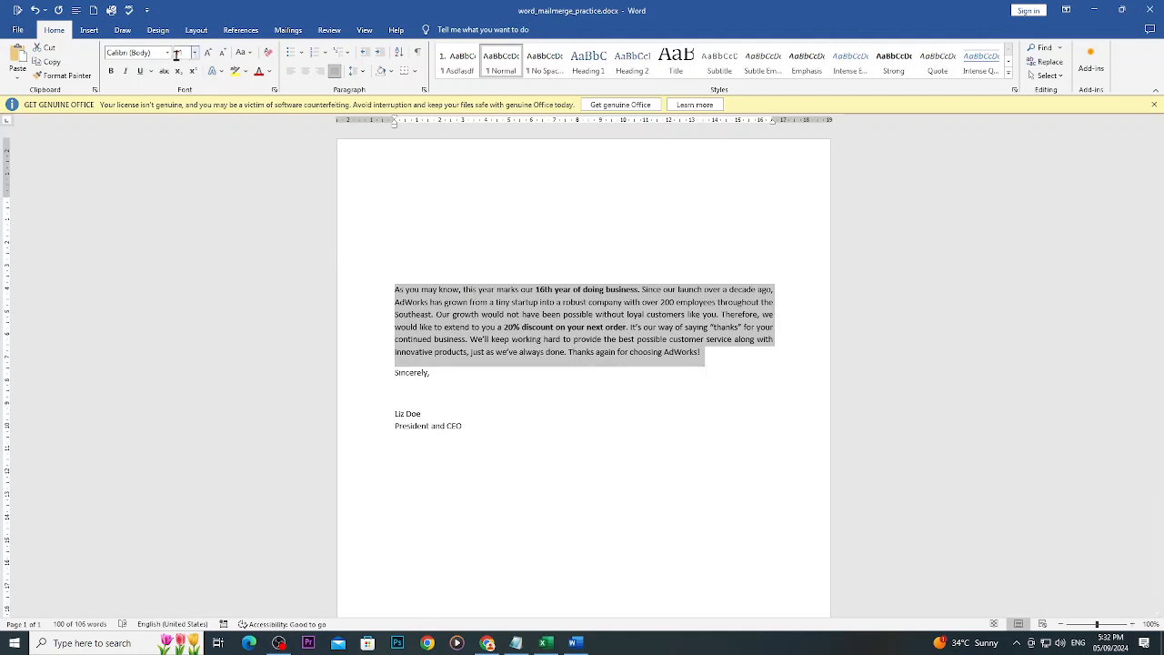
pyautogui.click(196, 30)
pyautogui.click(19, 64)
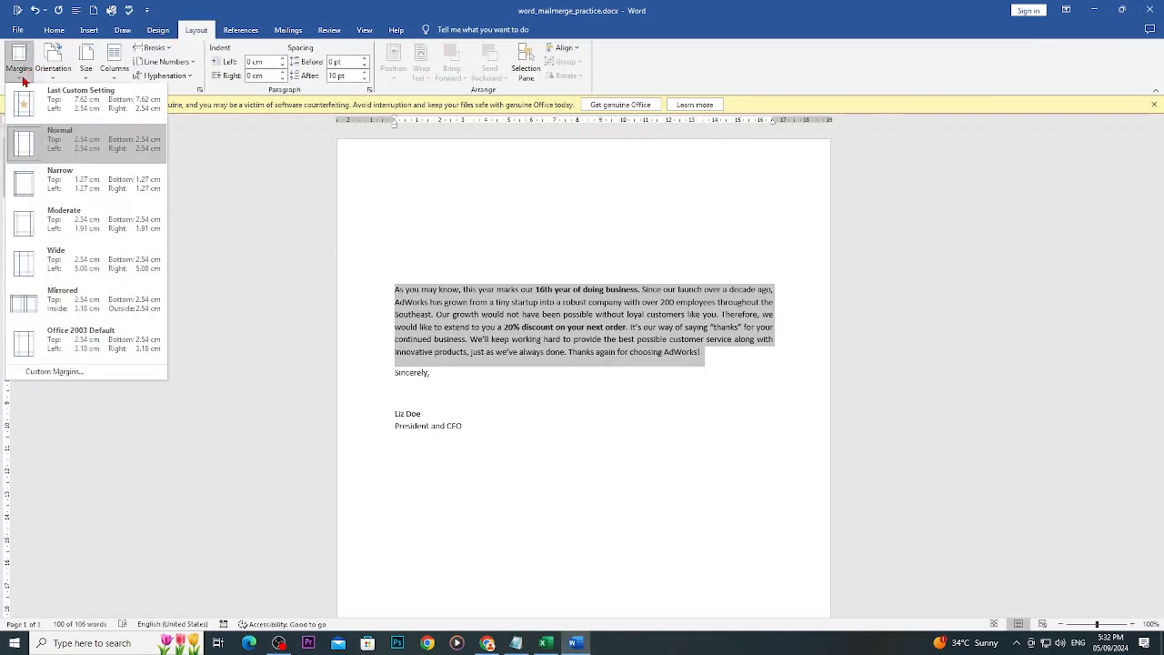
pyautogui.click(50, 176)
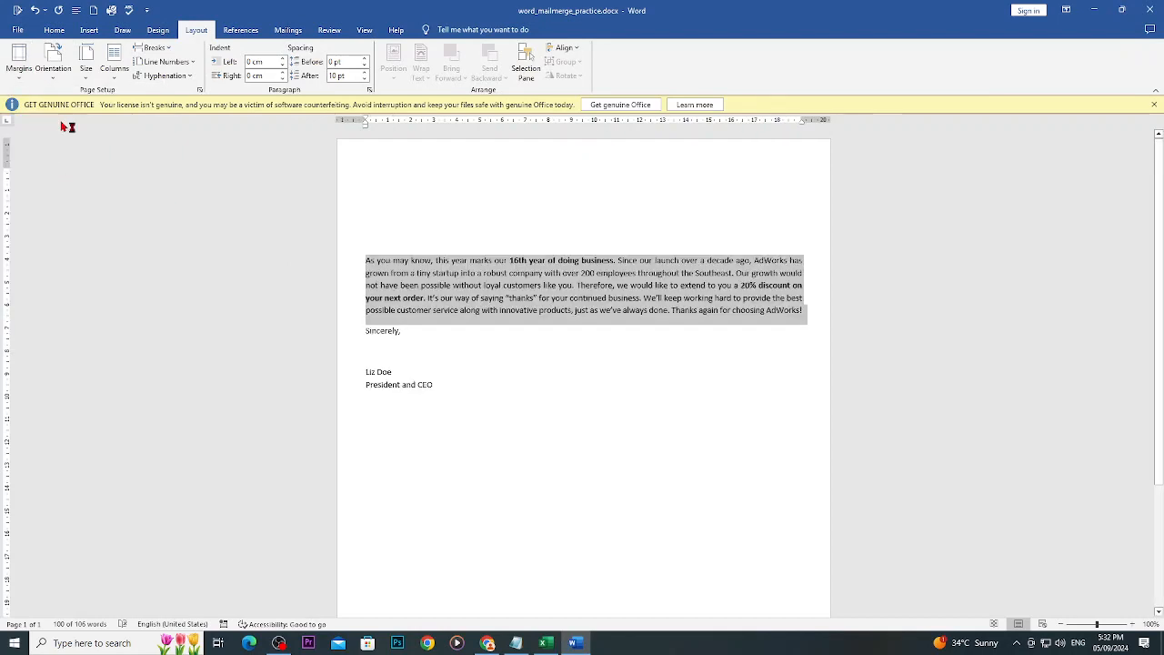
# Add two blank lines in the empty space above the letter's body paragraph.
pyautogui.click(370, 210)
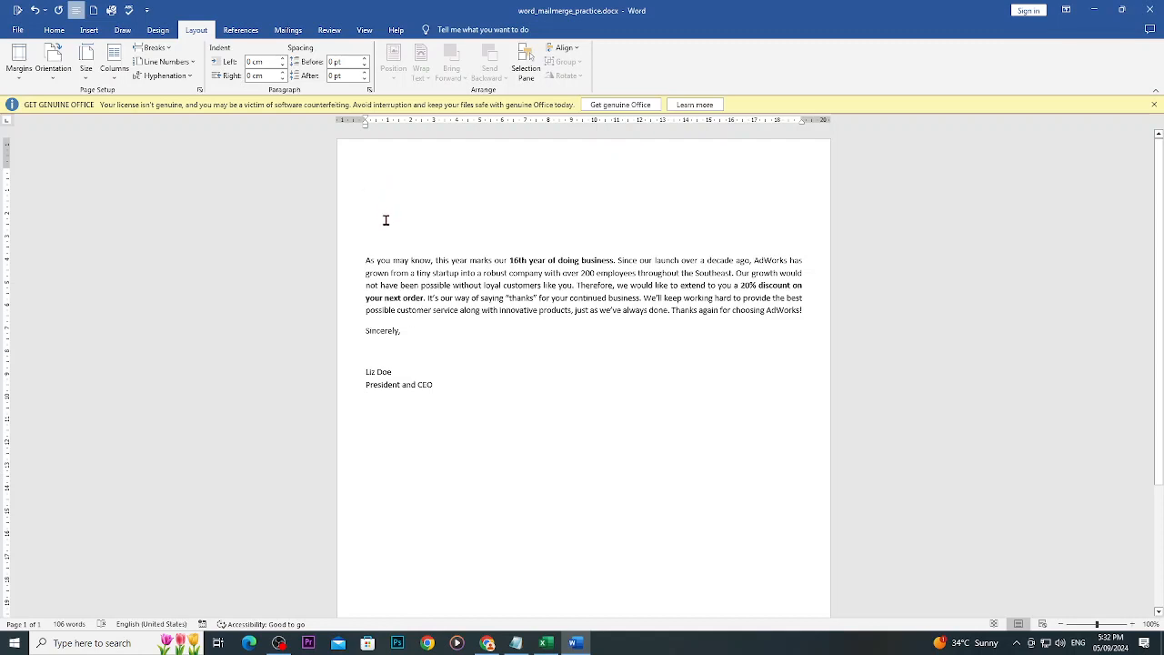
pyautogui.press('Return')
pyautogui.press('Return')
pyautogui.press('Return')
pyautogui.press('Return')
pyautogui.press('Return')
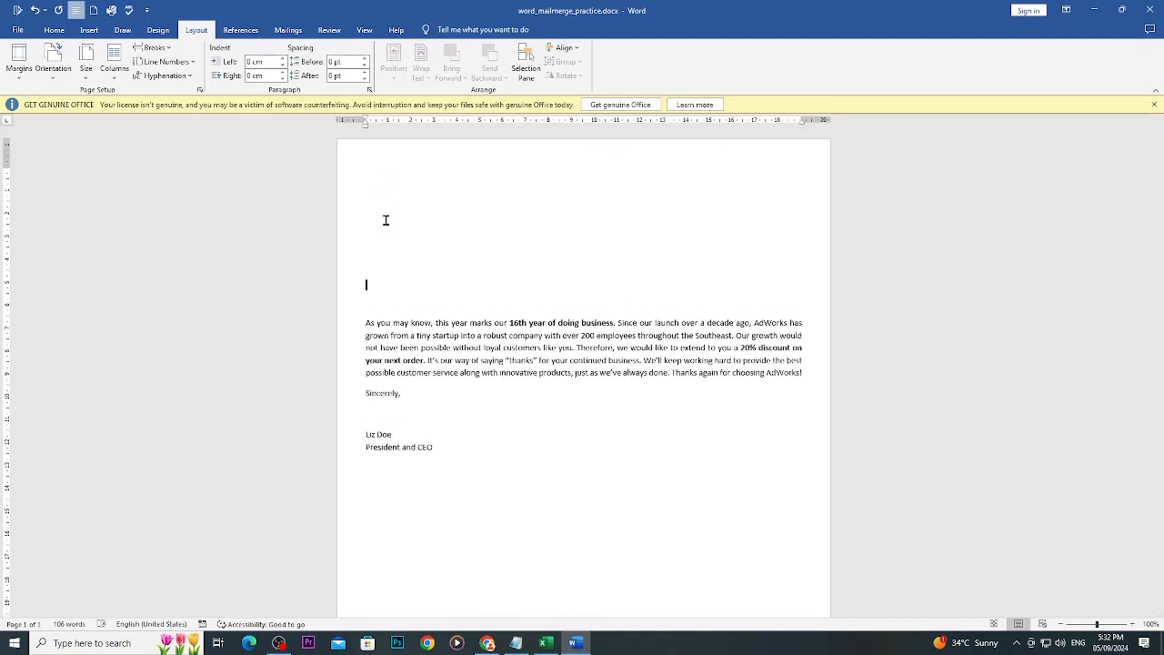
pyautogui.press('BackSpace')
pyautogui.press('BackSpace')
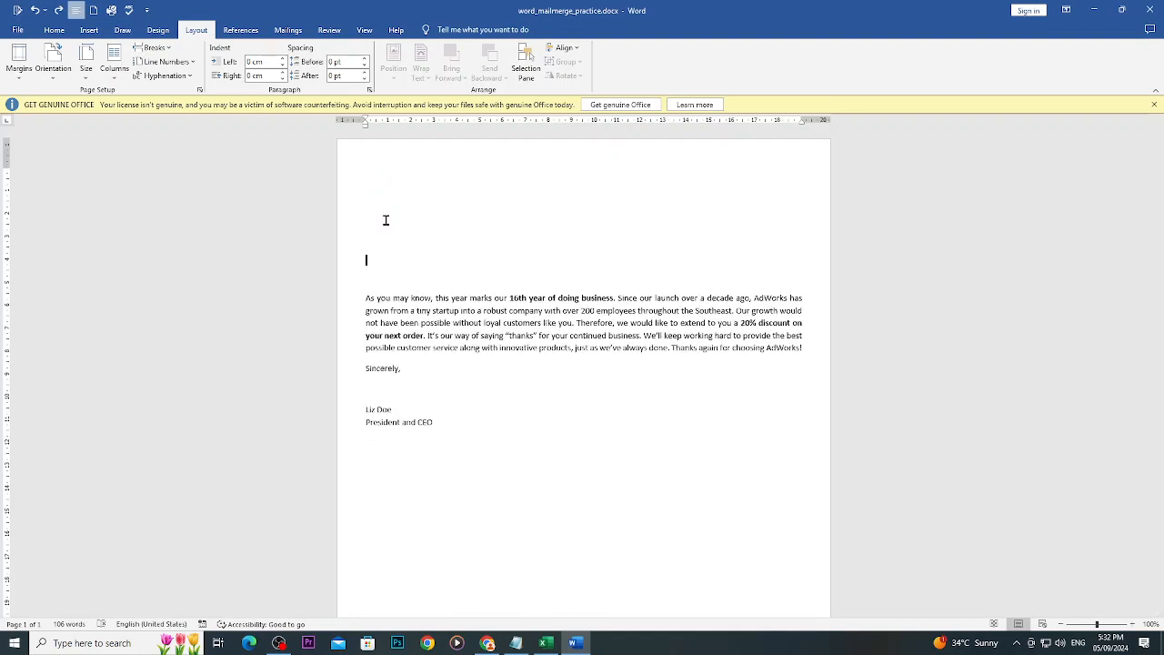
pyautogui.press('BackSpace')
pyautogui.scroll(-2, 527, 454)
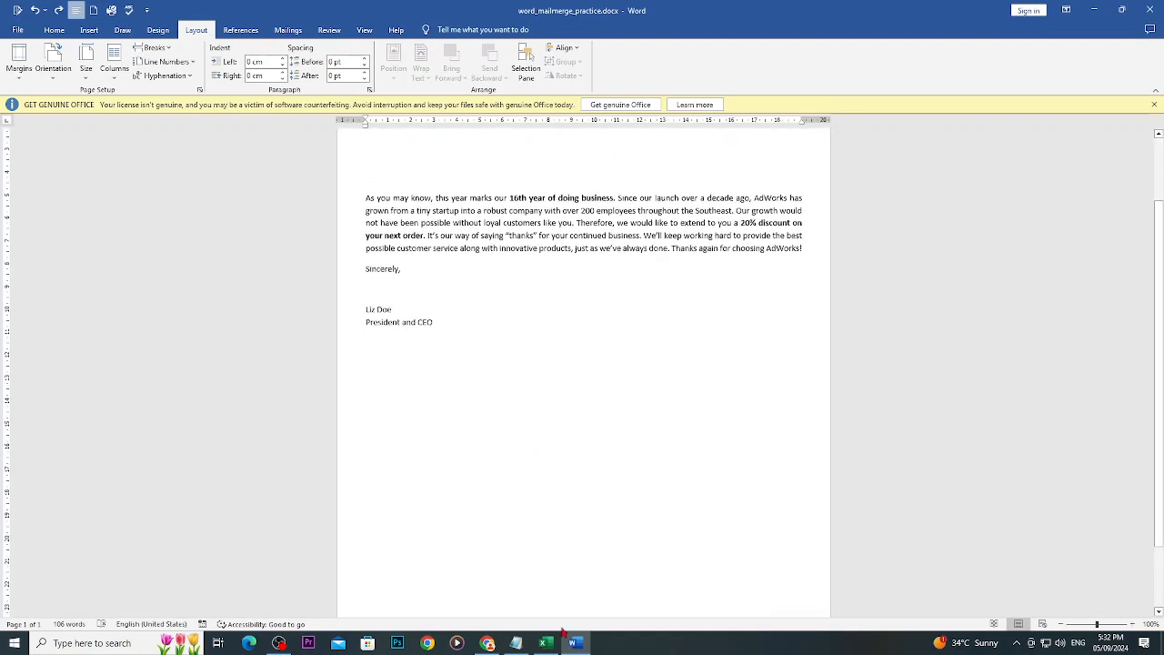
pyautogui.scroll(2, 437, 458)
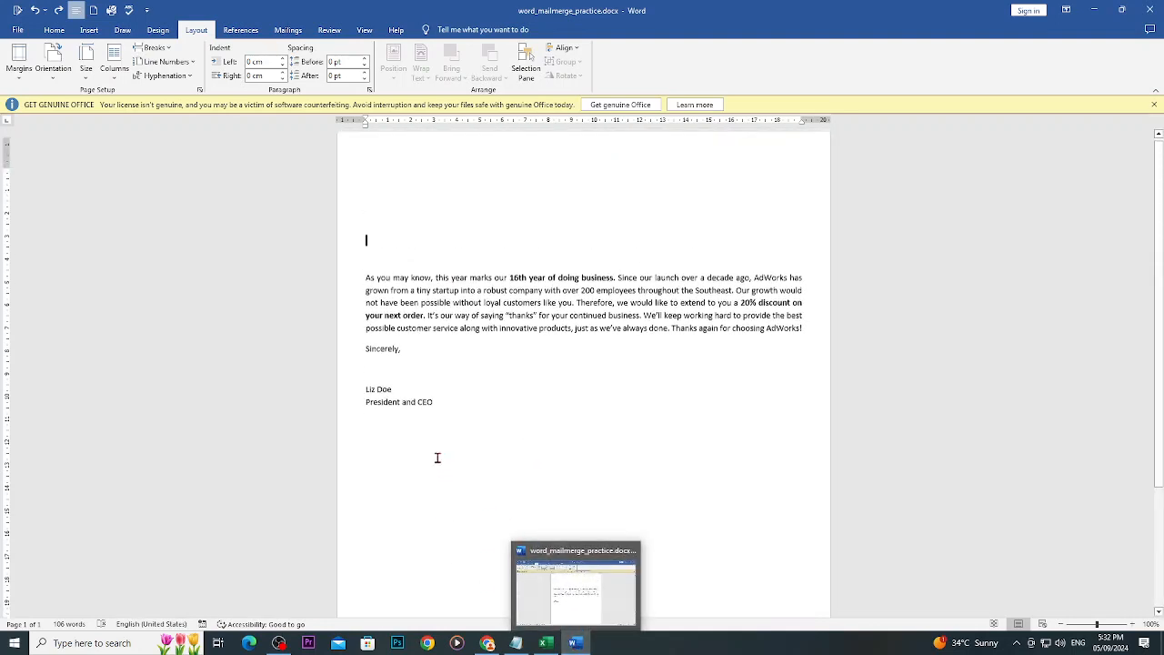
pyautogui.moveTo(367, 171); pyautogui.dragTo(408, 170)
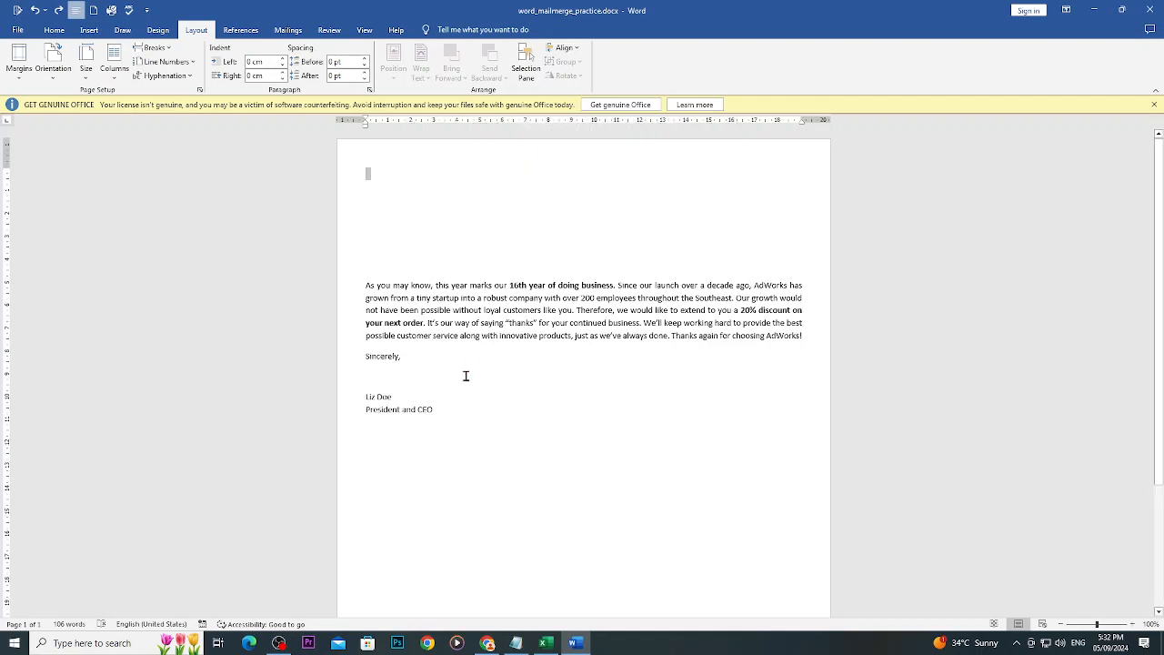
pyautogui.click(279, 643)
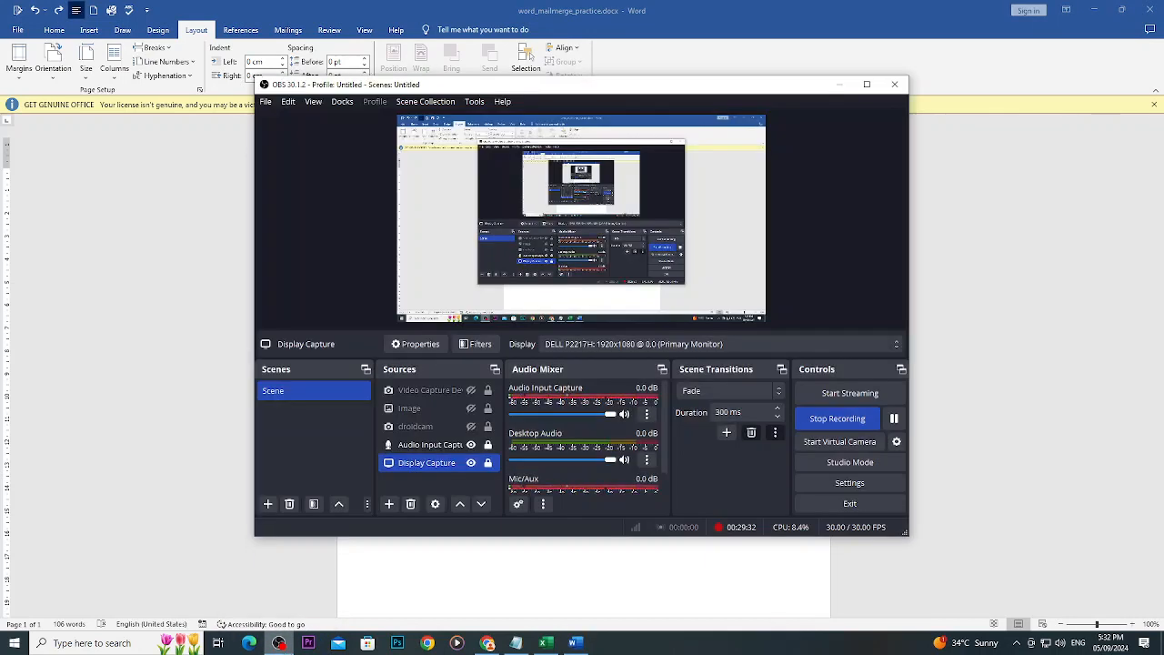